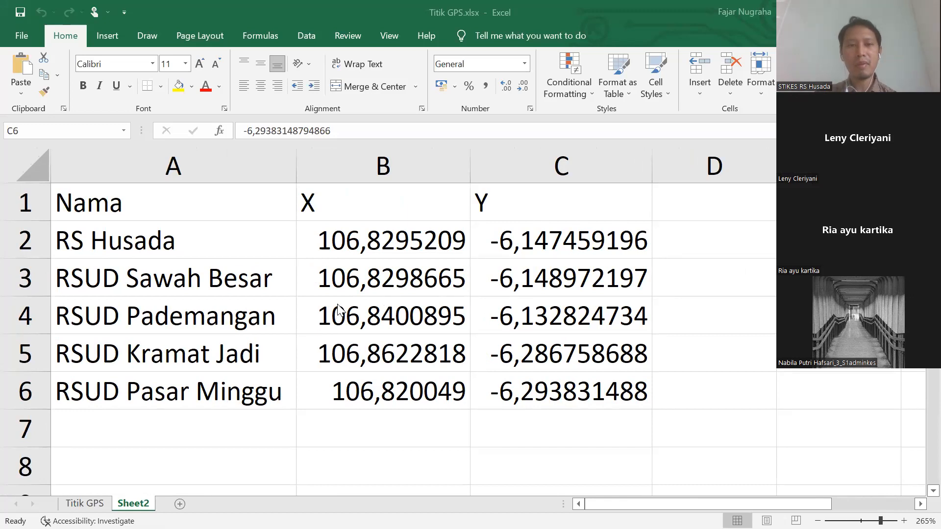
double_click(364, 254)
left_click_drag(298, 250, 288, 249)
type(".")
key("Return")
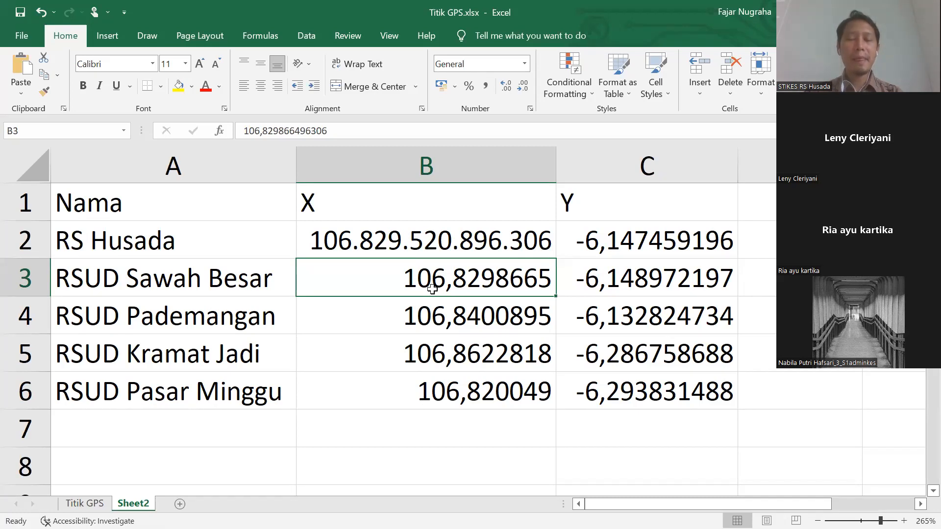
- Re-enter B3 as text '106.829866496306, swapping the decimal comma for a period
double_click(401, 274)
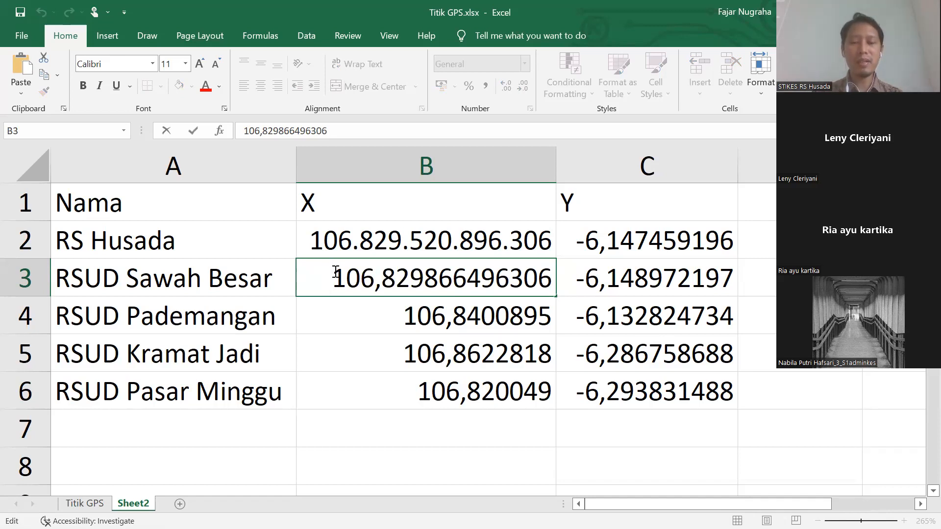
type("'")
key("Right")
key("Right")
key("Right")
key("Right")
key("BackSpace")
type(".")
key("Return")
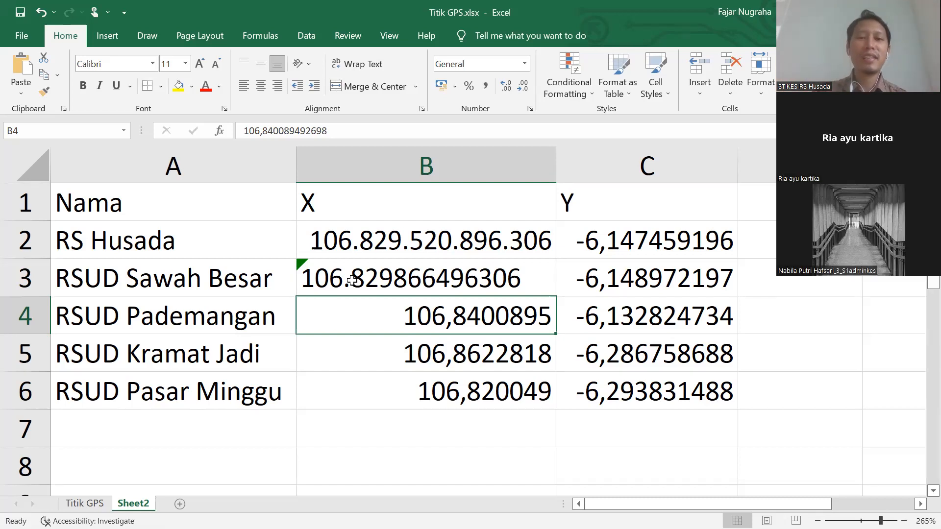
- Undo the edits so B3 and B2 return to their original comma-decimal values
double_click(303, 270)
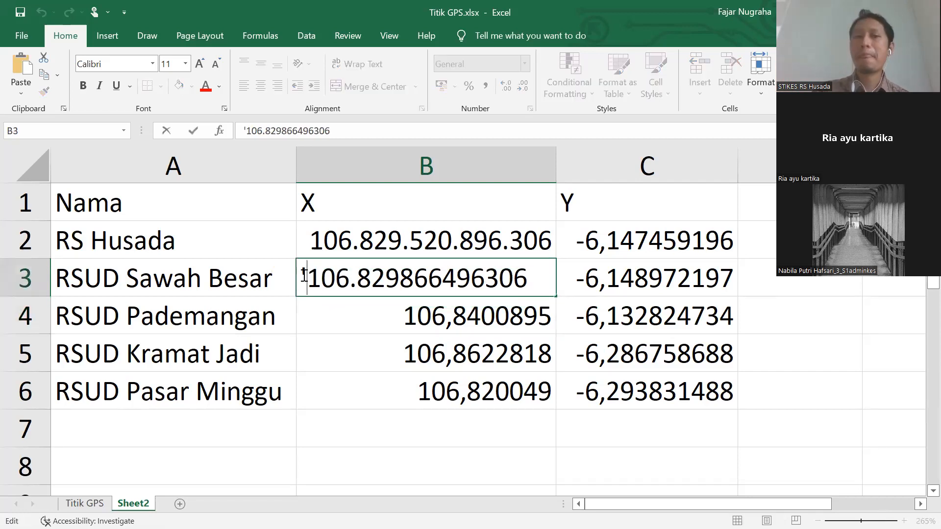
left_click_drag(350, 287, 361, 288)
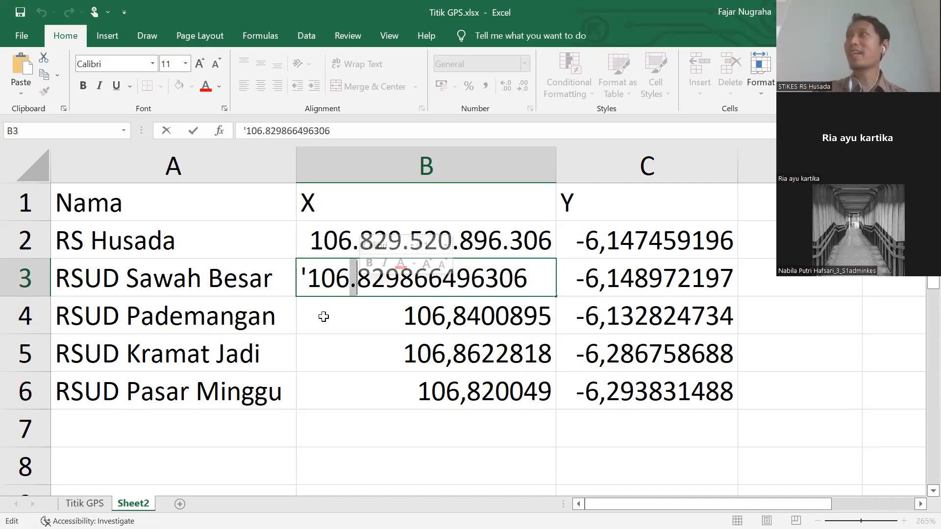
left_click(324, 329)
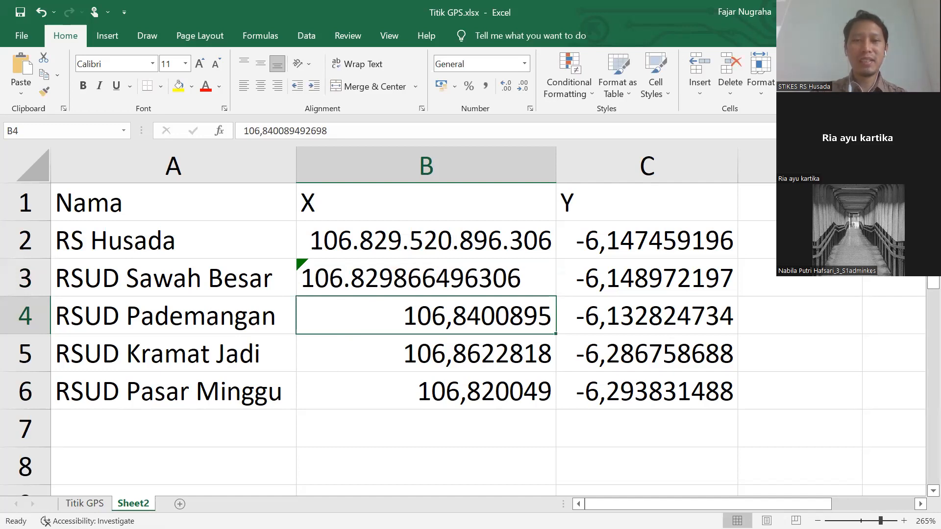
key("ctrl+z")
key("ctrl+z")
key("ctrl+z")
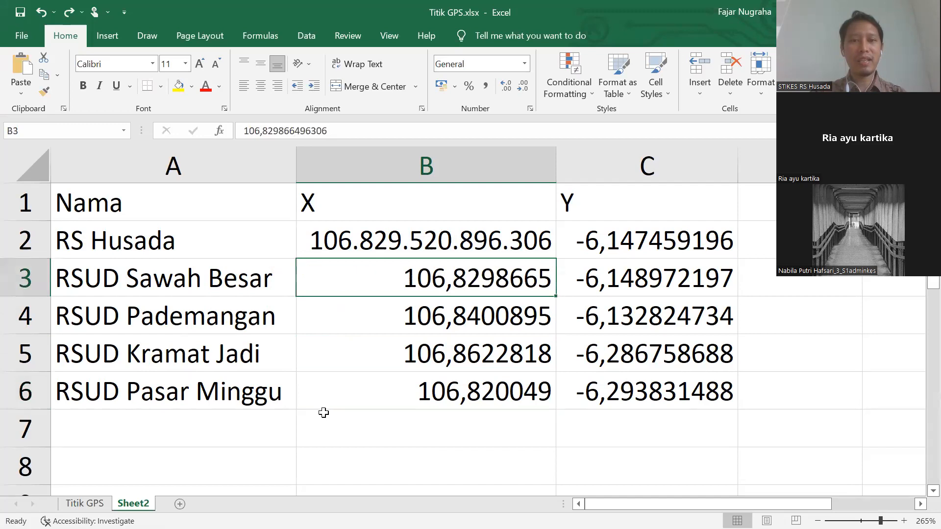
key("ctrl+z")
- Select empty cell B8 and bring up the Windows Start menu
left_click(386, 450)
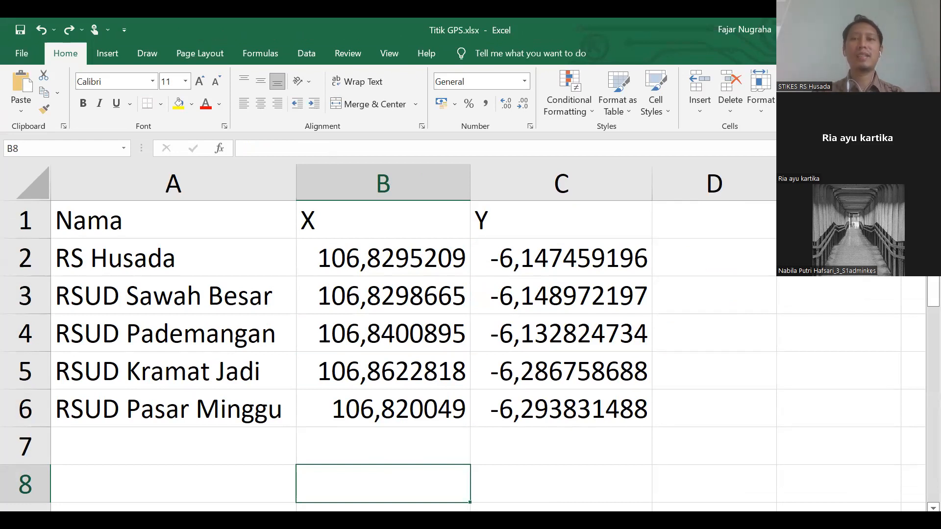
key("alt+Tab")
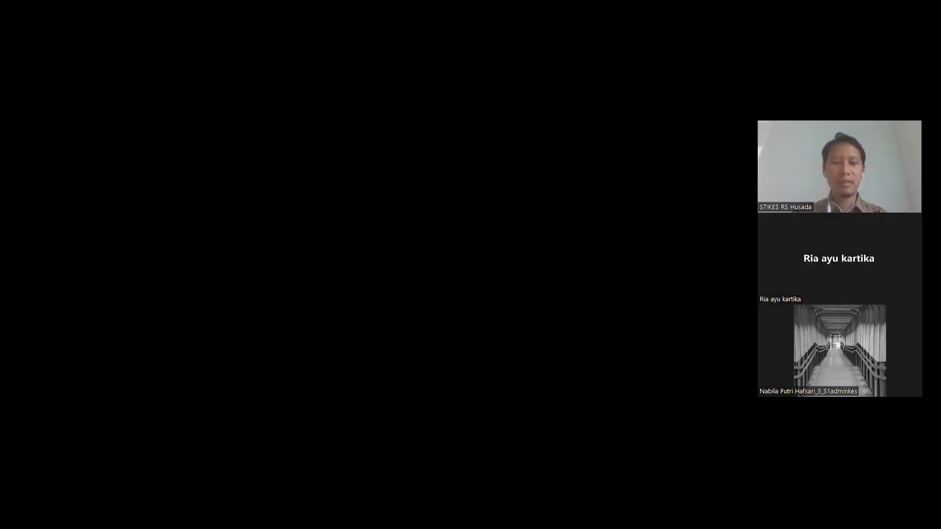
key("super")
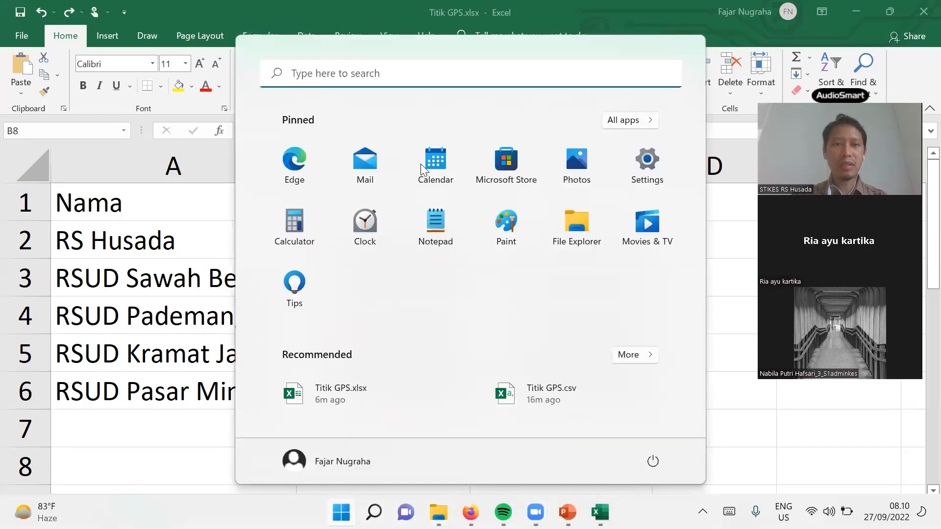
- Search 'control panel' and open Clock and Region > Region
left_click(435, 81)
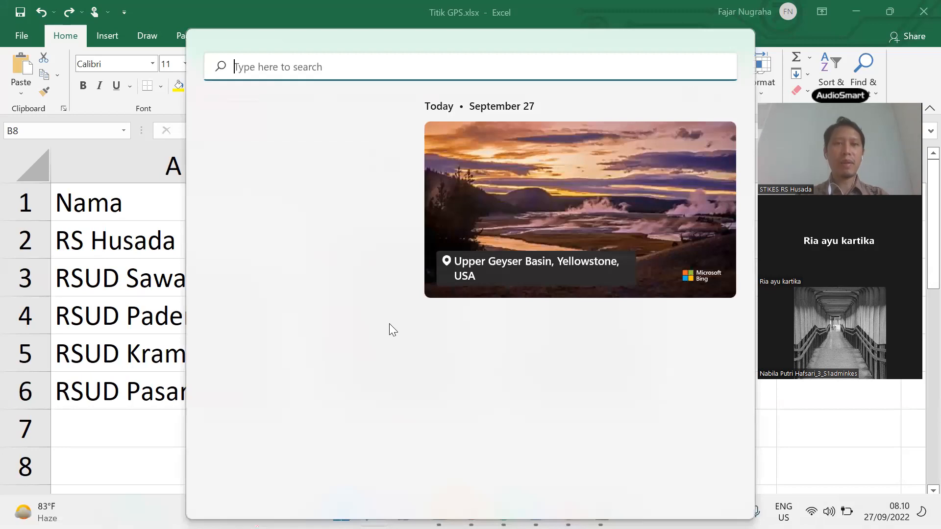
type("control panel")
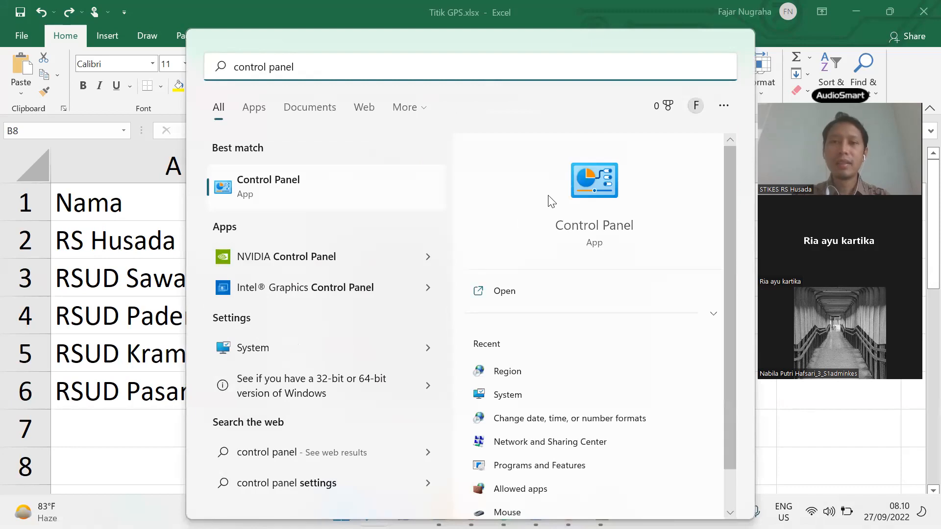
left_click(567, 183)
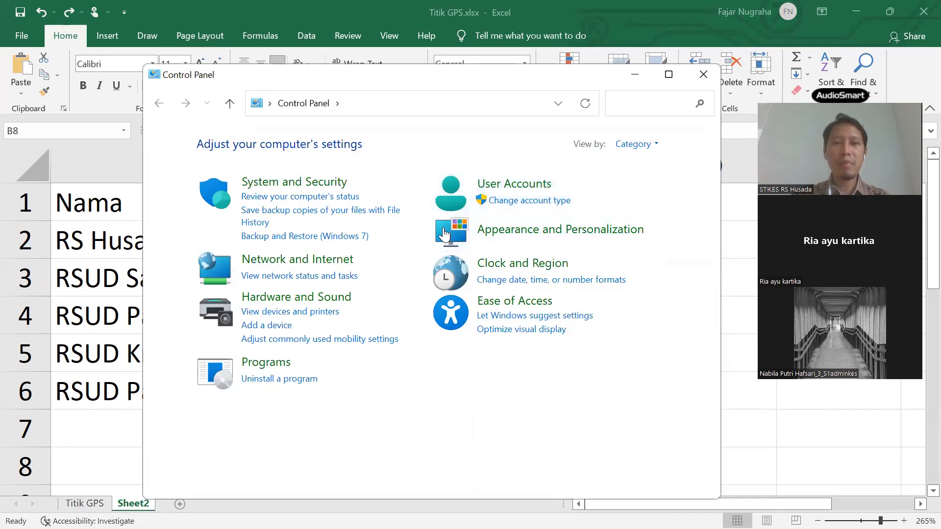
left_click(526, 267)
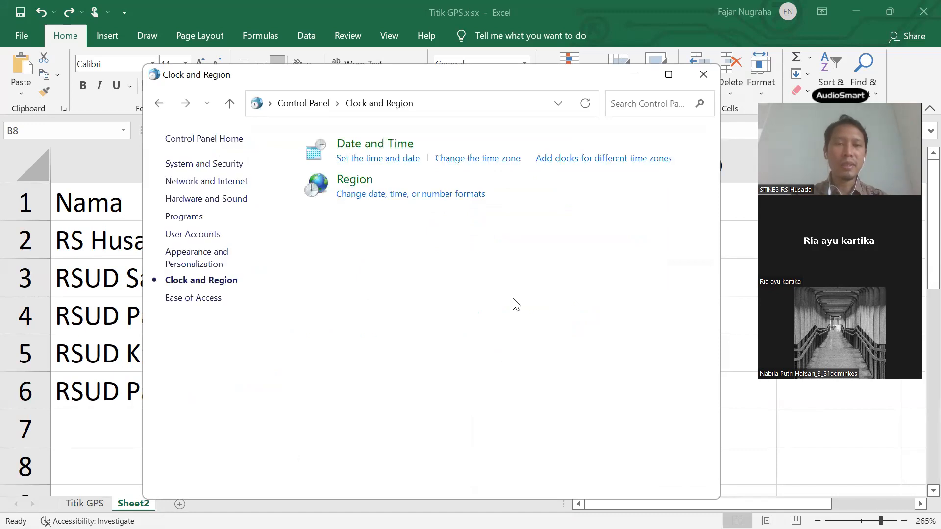
left_click(364, 184)
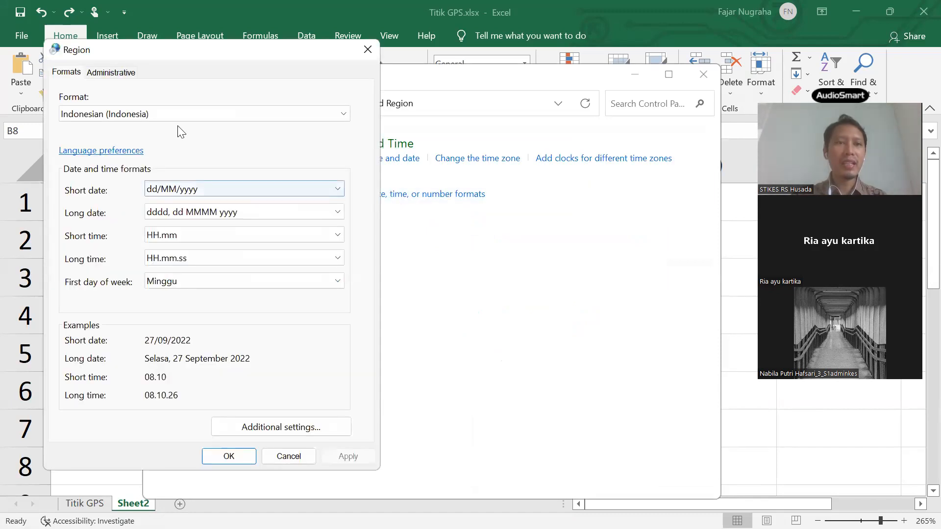
- Switch the Region format to English (United States), apply it and close the dialog
left_click_drag(205, 52, 394, 51)
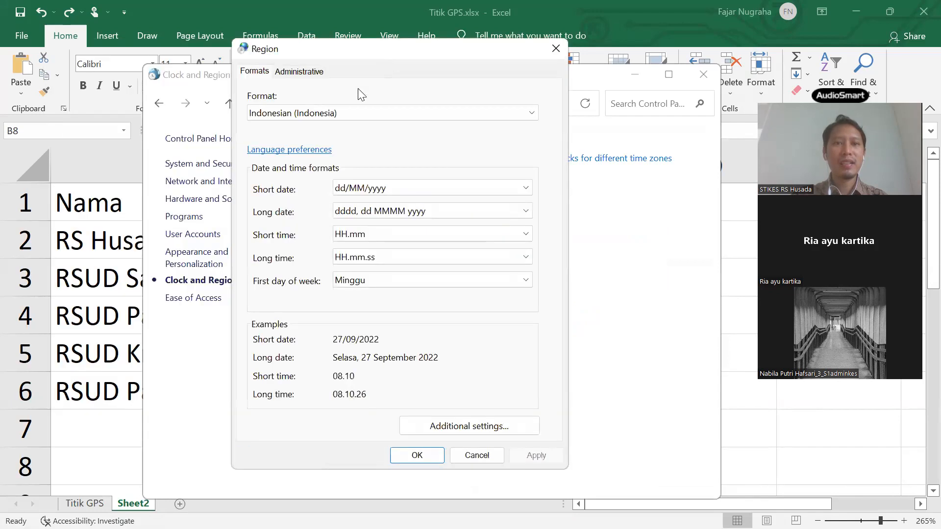
left_click(344, 113)
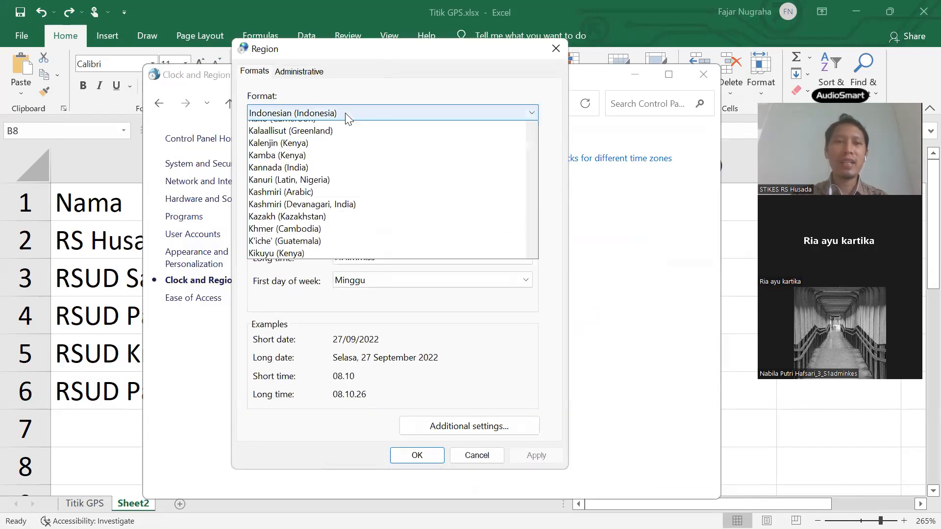
key("n")
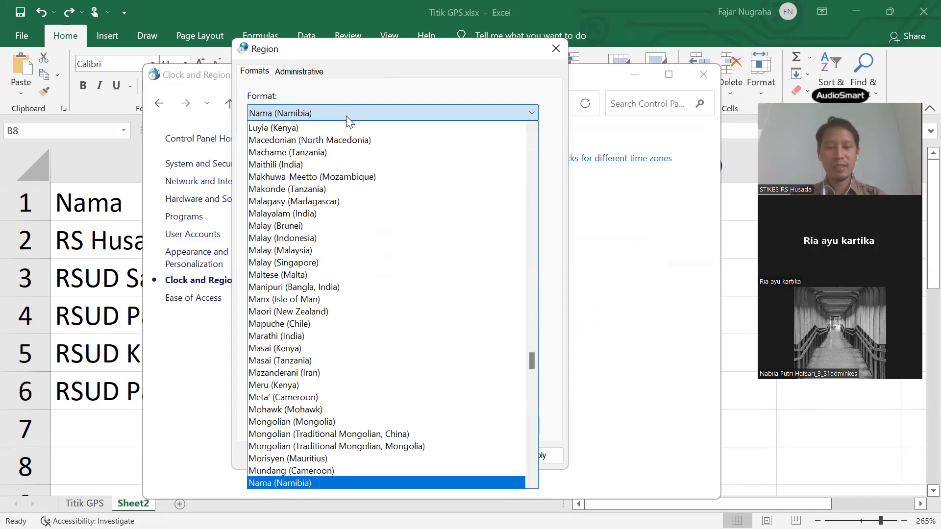
key("g")
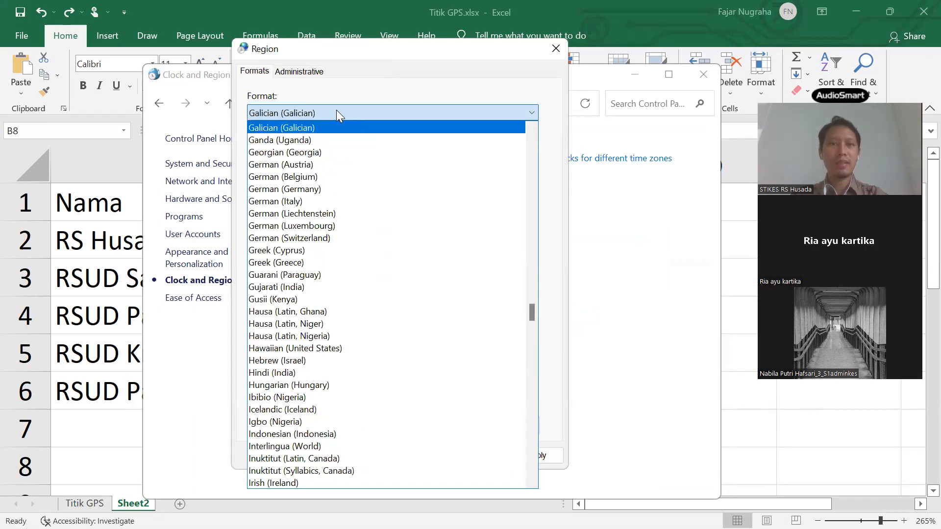
key("e")
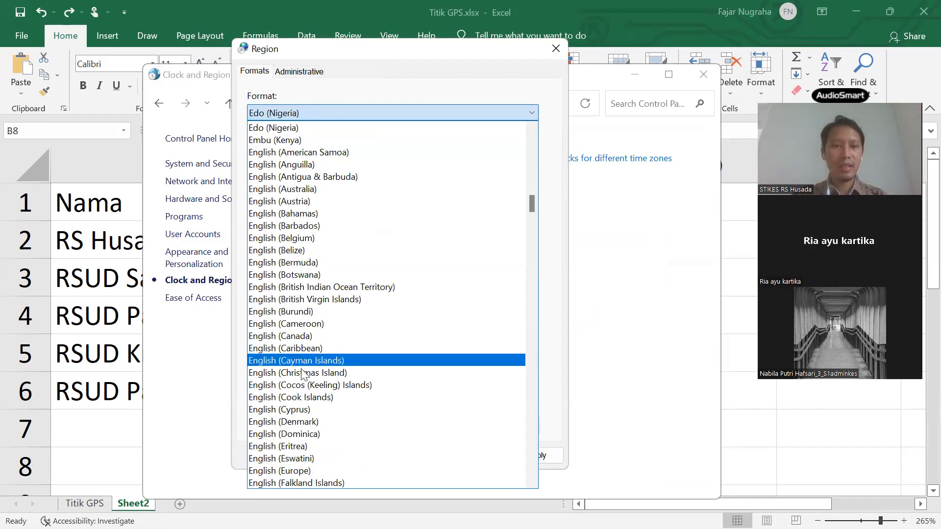
scroll(302, 375, "down", 4)
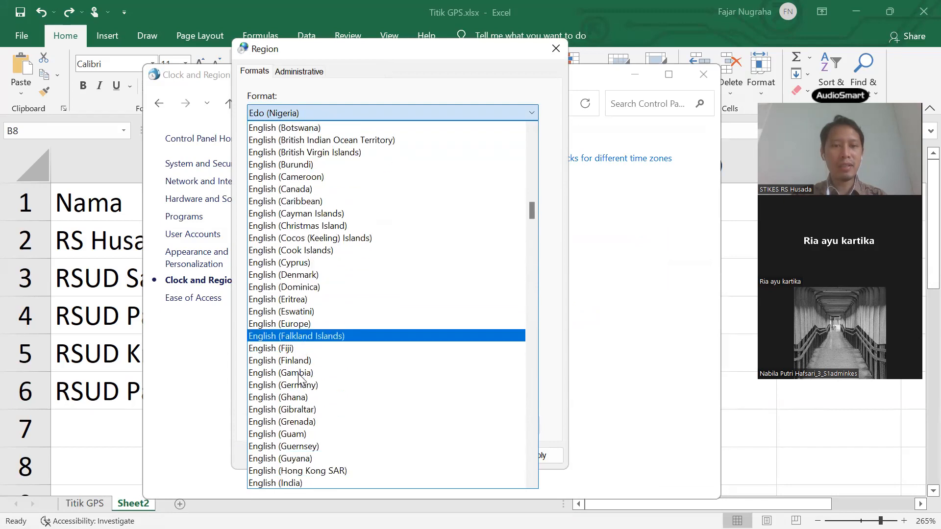
scroll(299, 376, "down", 4)
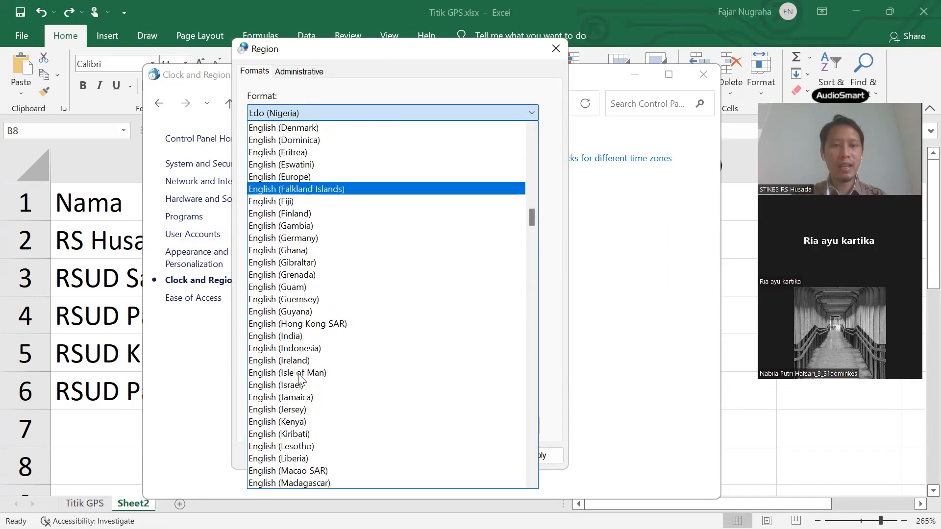
scroll(299, 378, "down", 4)
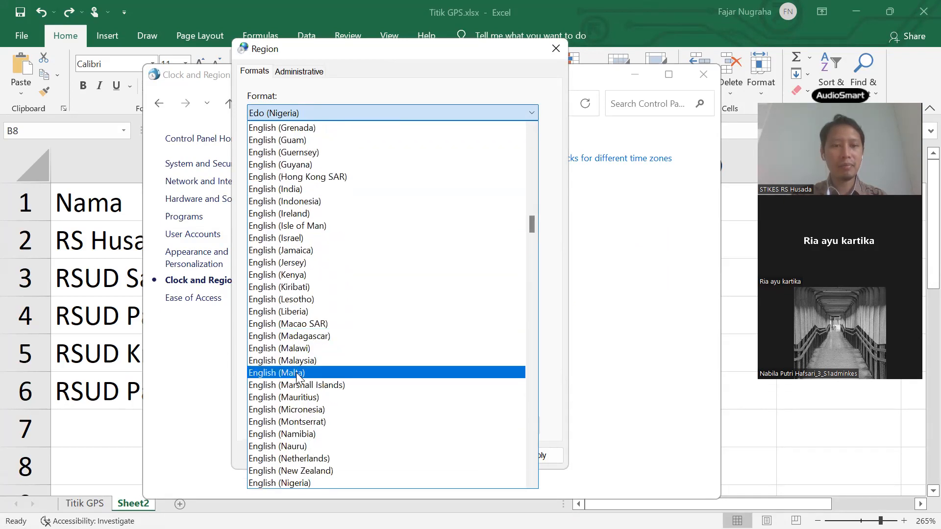
scroll(298, 377, "down", 8)
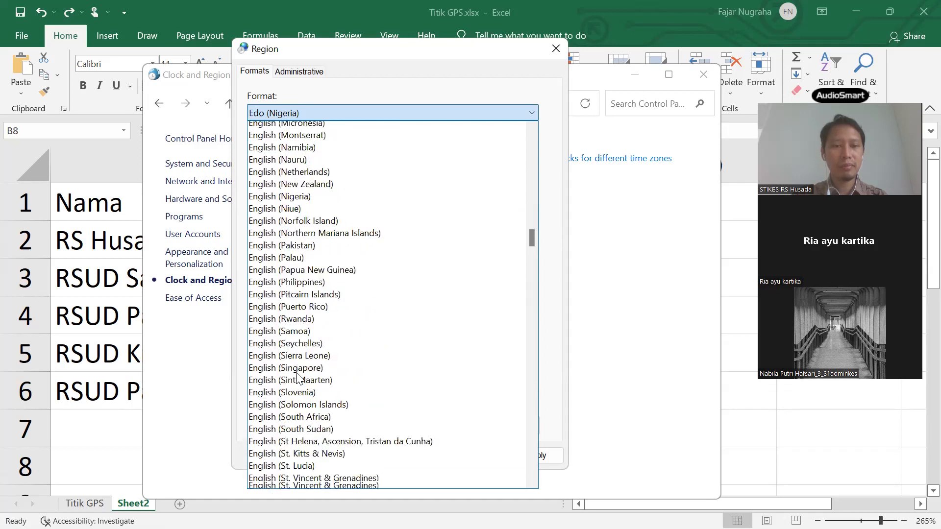
scroll(297, 378, "down", 2)
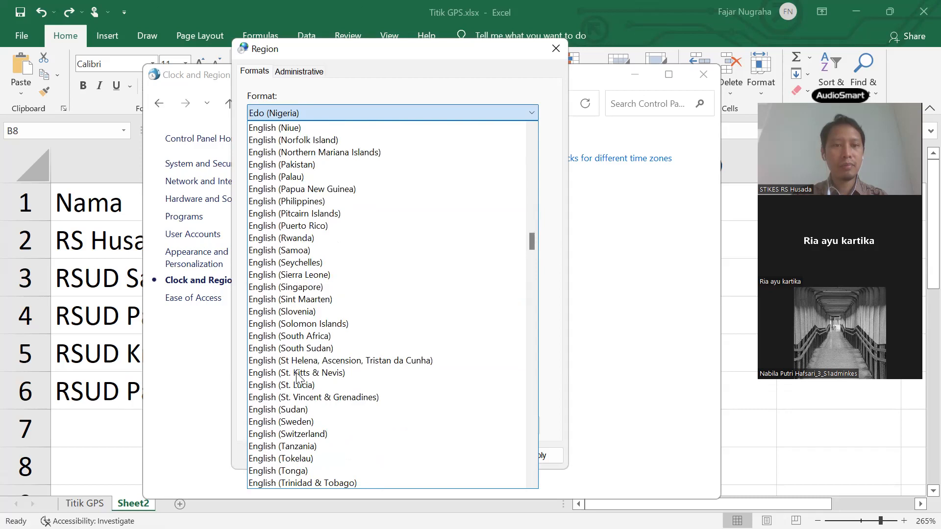
scroll(297, 377, "down", 3)
scroll(297, 377, "down", 2)
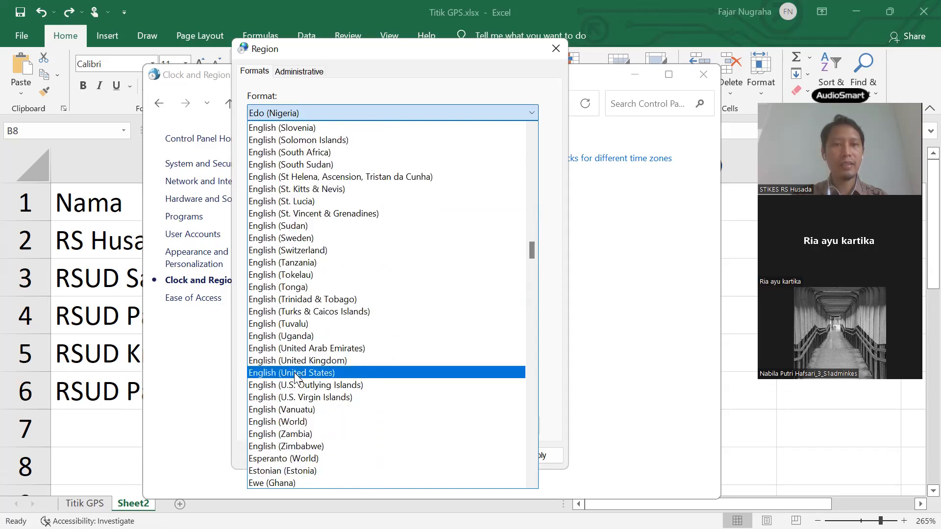
left_click(295, 374)
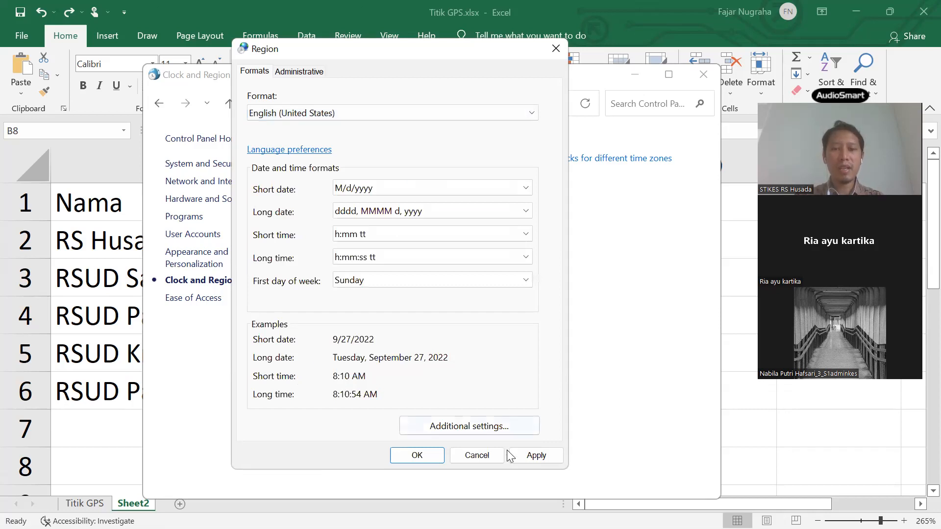
left_click(529, 455)
left_click(417, 456)
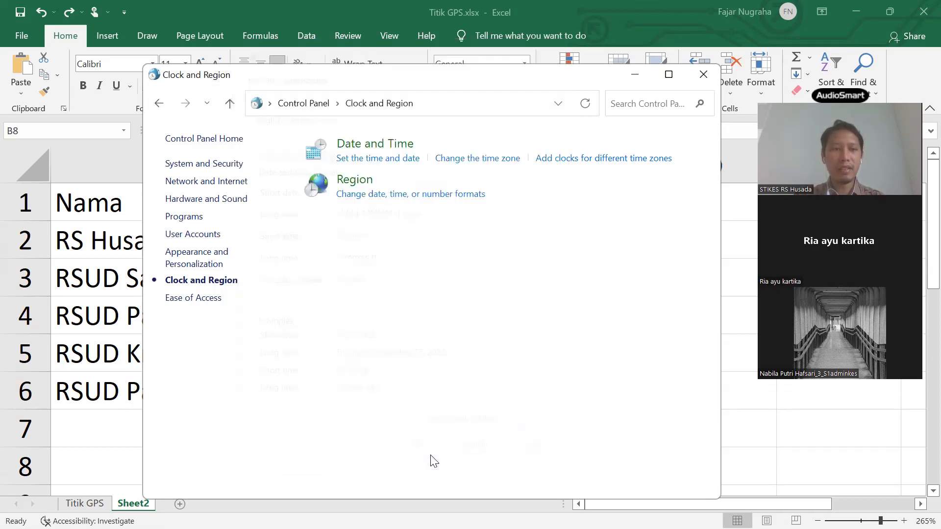
- Close the Titik GPS.xlsx workbook without saving changes
key("alt+F4")
double_click(399, 346)
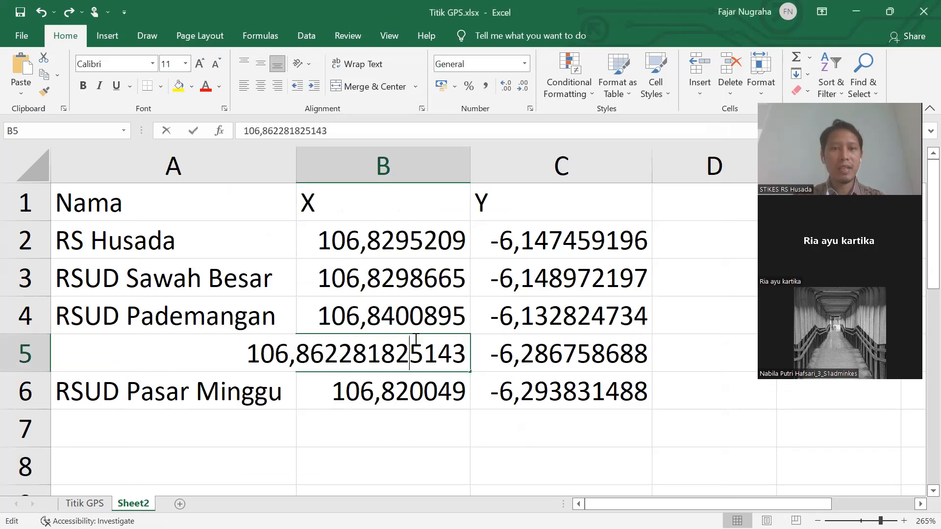
key("Return")
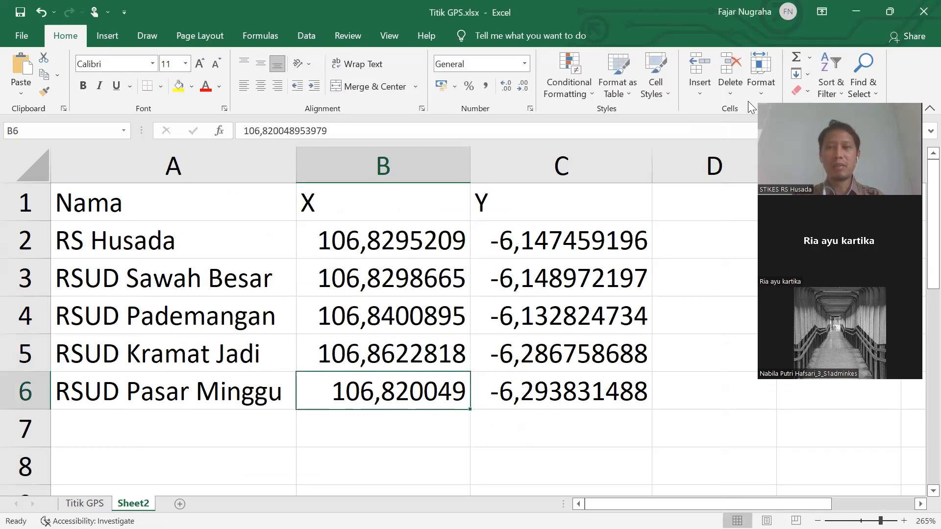
left_click(908, 23)
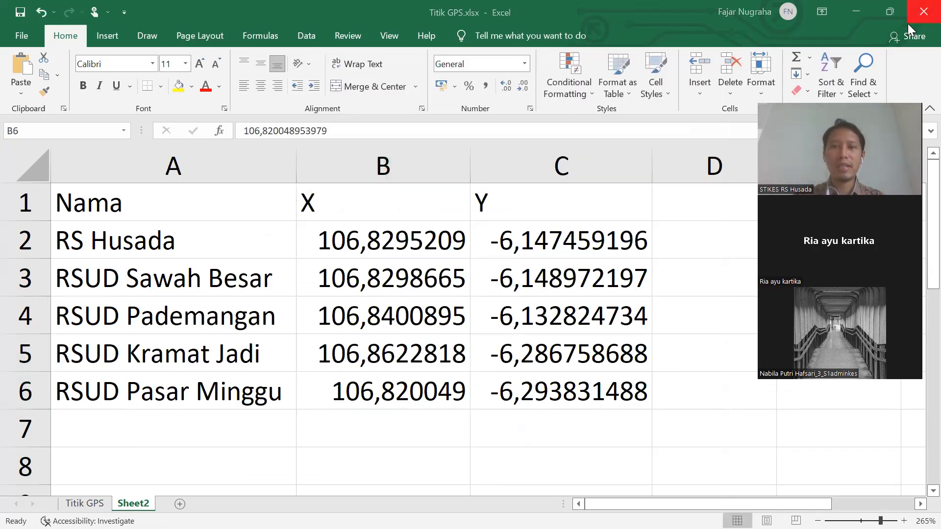
left_click(451, 287)
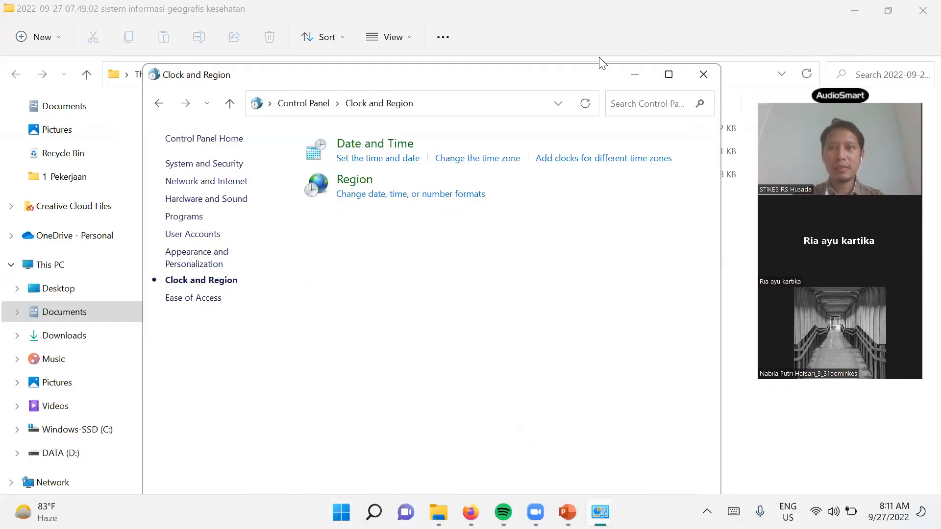
- Reopen Titik GPS.xlsx from the Tabular folder window
left_click_drag(513, 82, 467, 157)
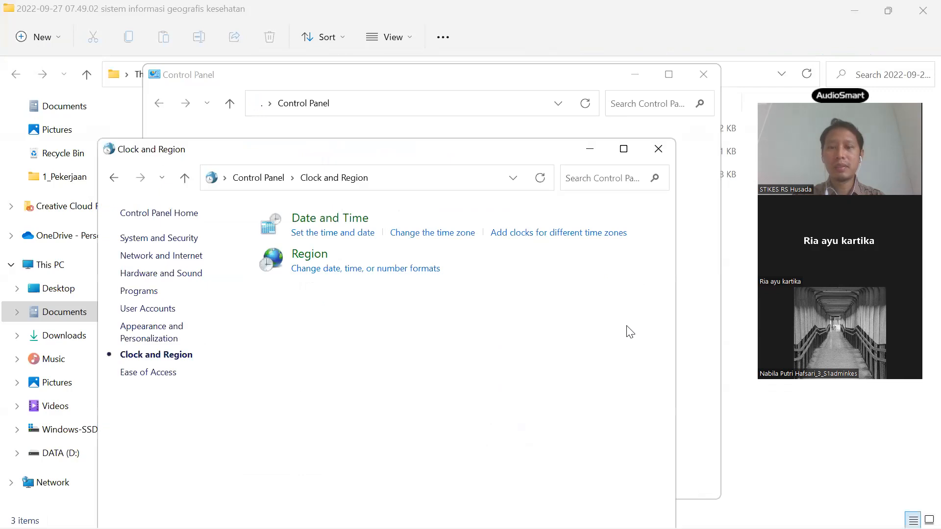
mouse_move(438, 513)
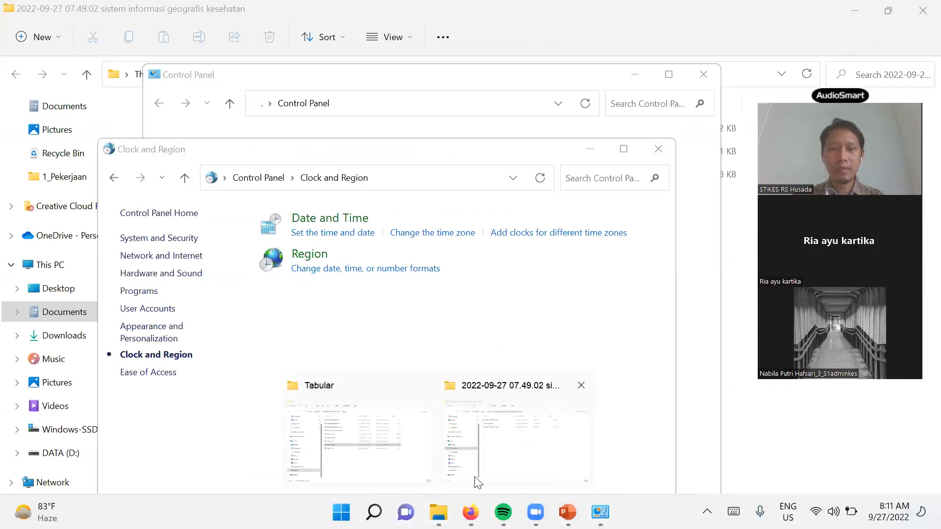
left_click(370, 465)
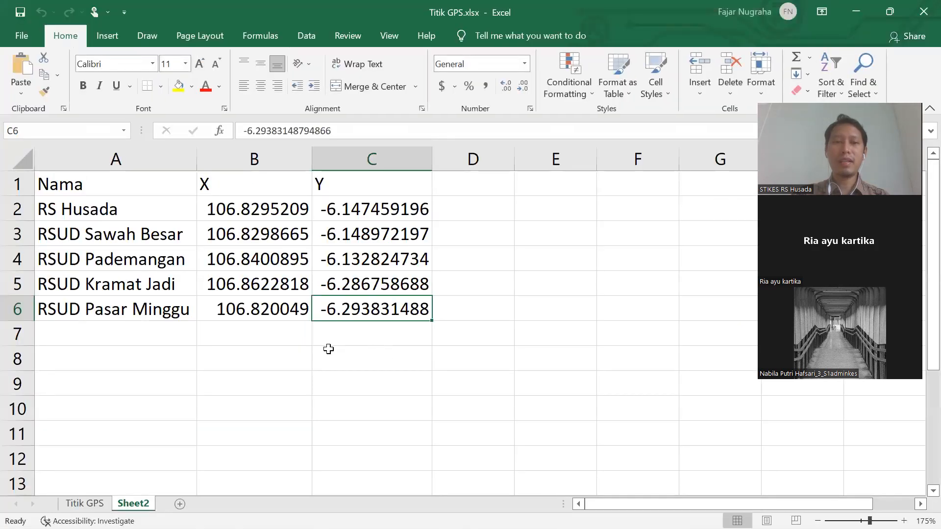
left_click(333, 349)
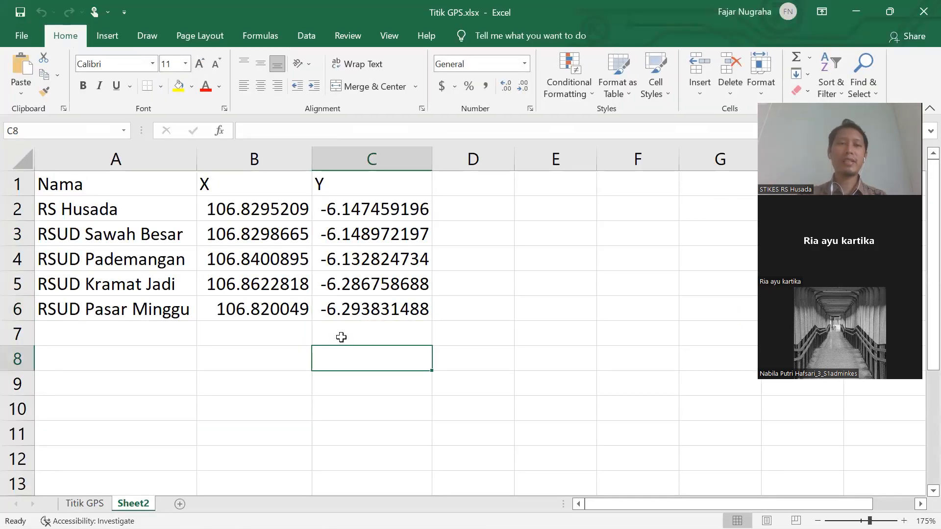
- Check the reopened sheet's period-decimal coordinates, then go to the File backstage view
scroll(341, 337, "up", 4, "ctrl")
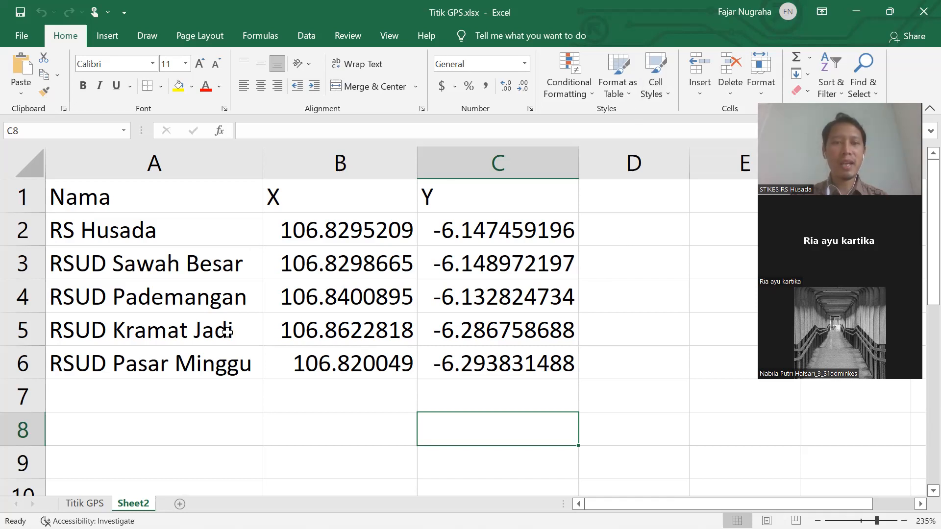
scroll(211, 316, "up", 1)
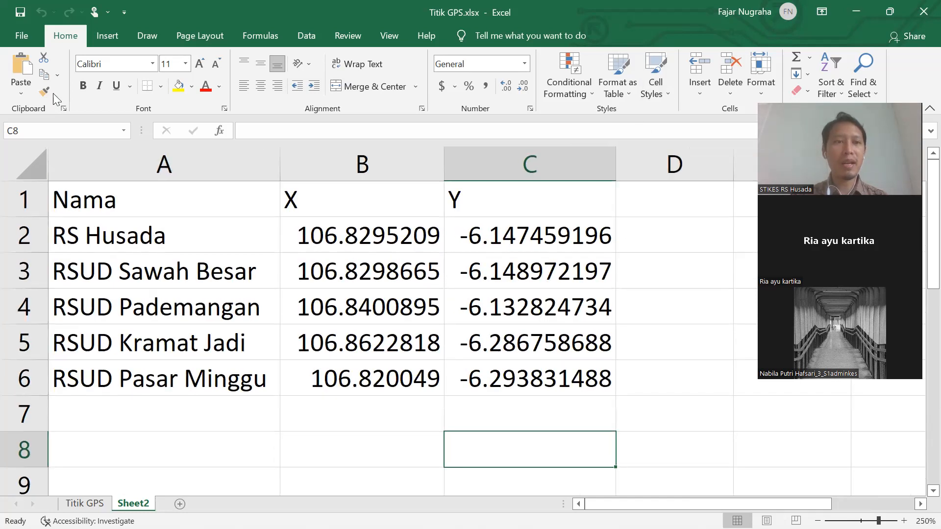
left_click(18, 32)
- Save the sheet as Titik GPS.csv in CSV (Comma delimited) format, replacing the existing file
key("Escape")
double_click(11, 35)
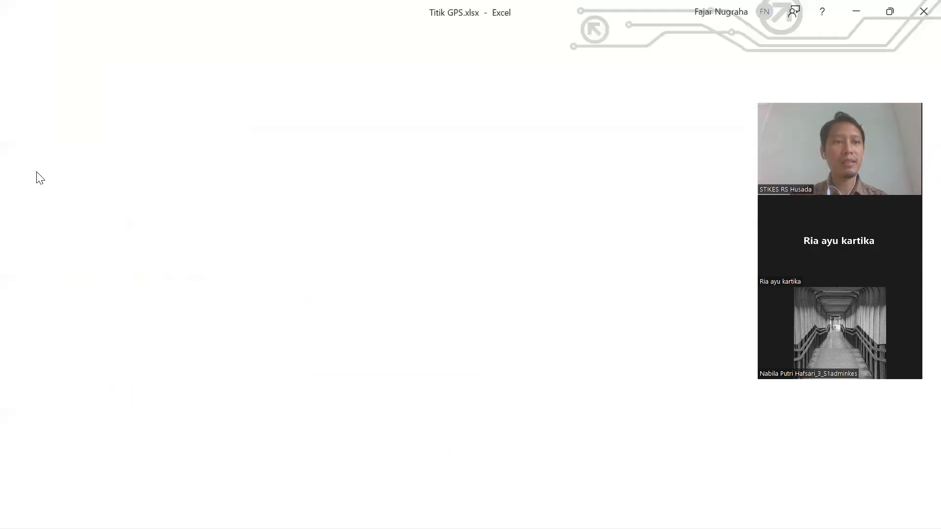
left_click(27, 30)
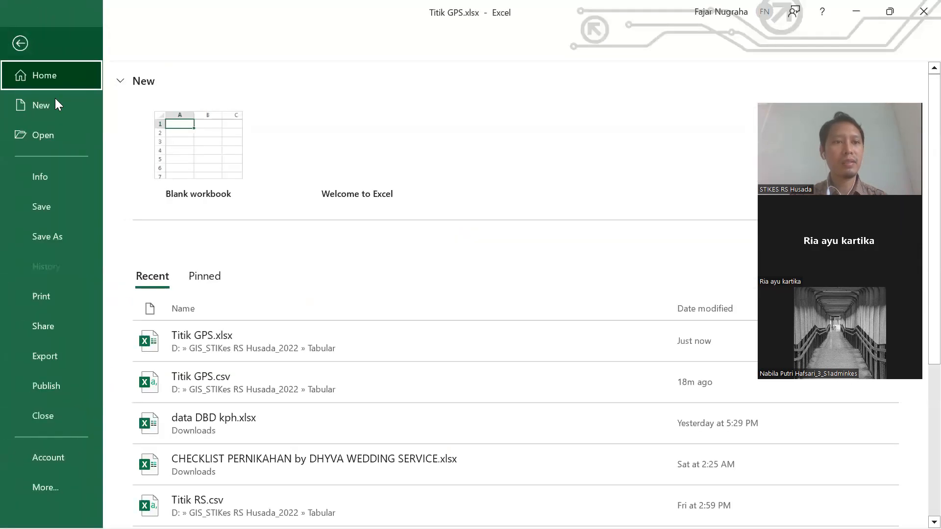
left_click(44, 236)
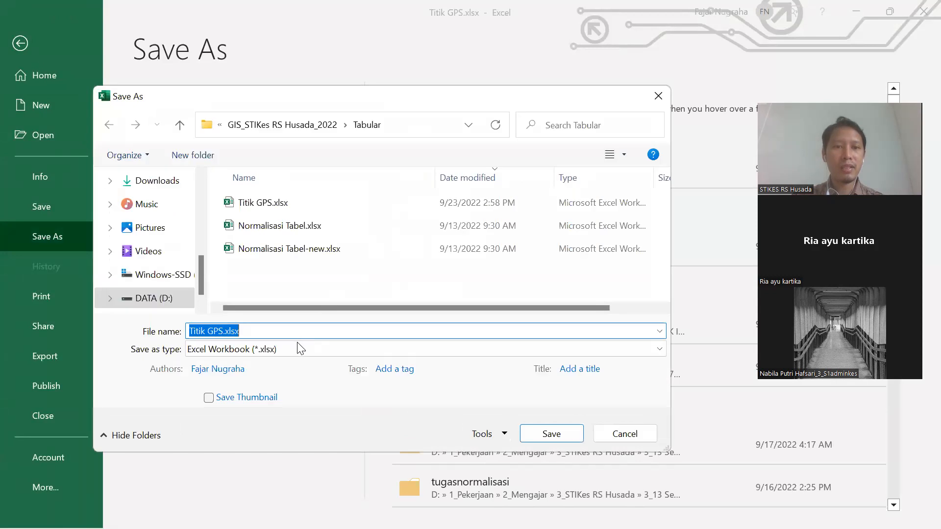
left_click(294, 348)
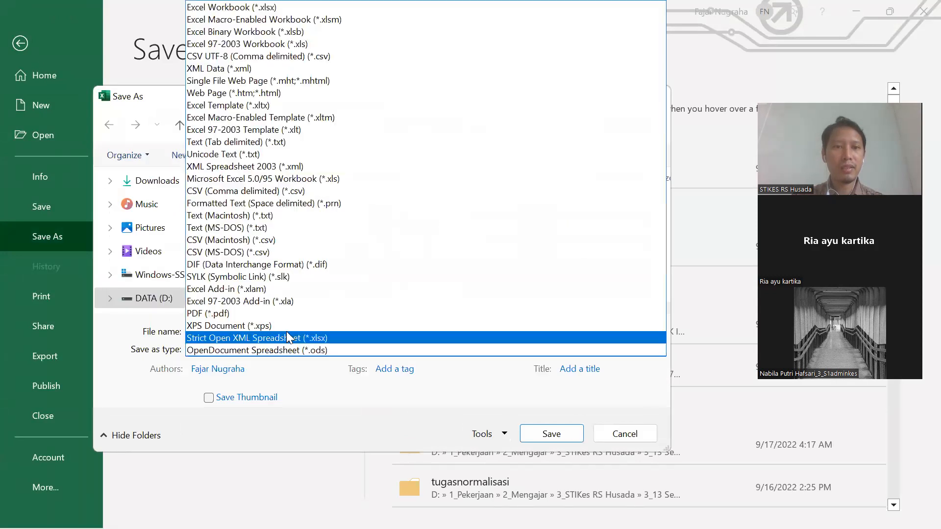
left_click(275, 192)
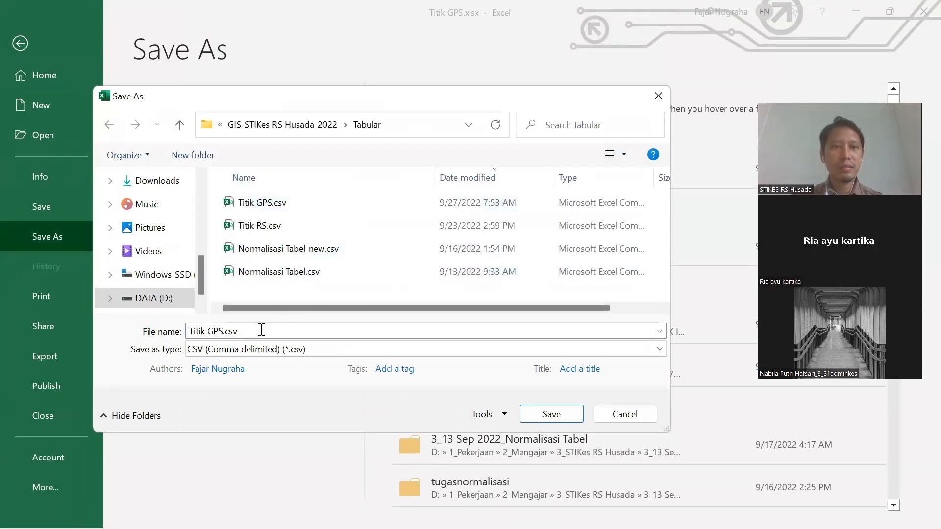
left_click(545, 422)
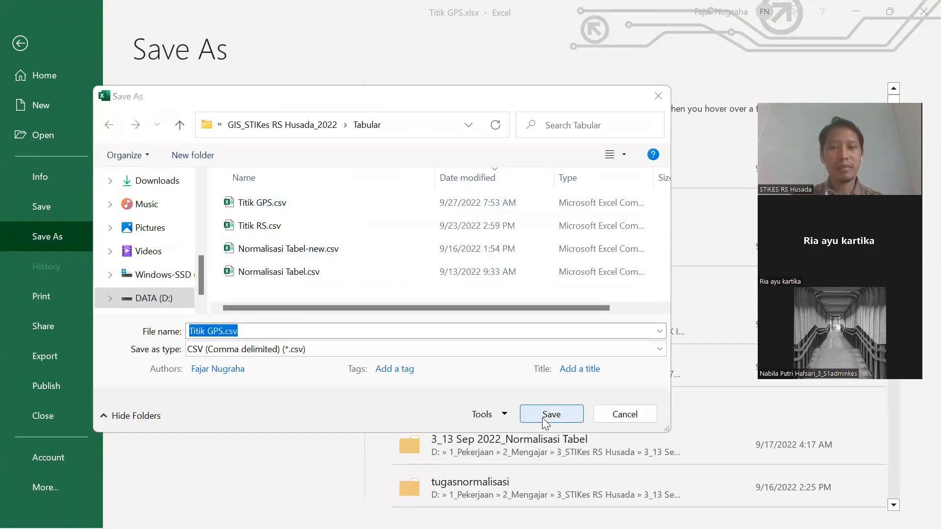
left_click(504, 272)
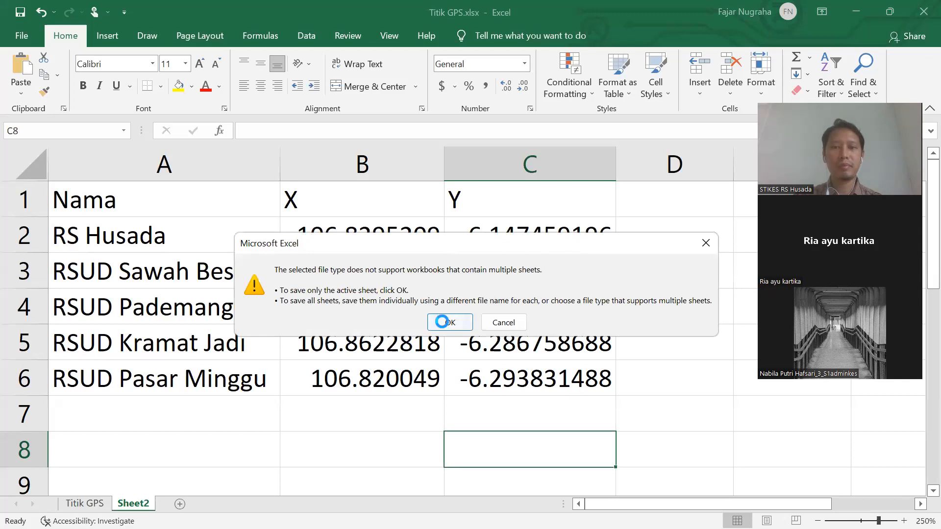
left_click(444, 322)
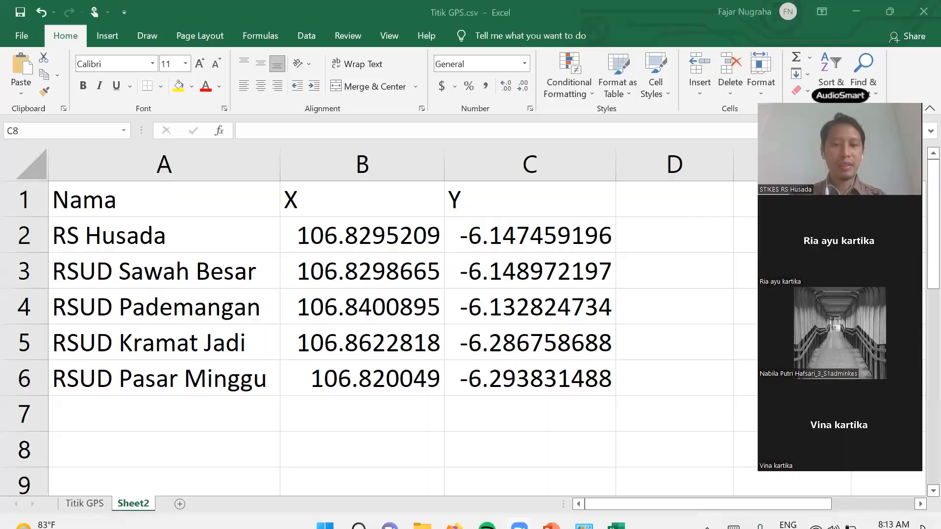
mouse_move(520, 512)
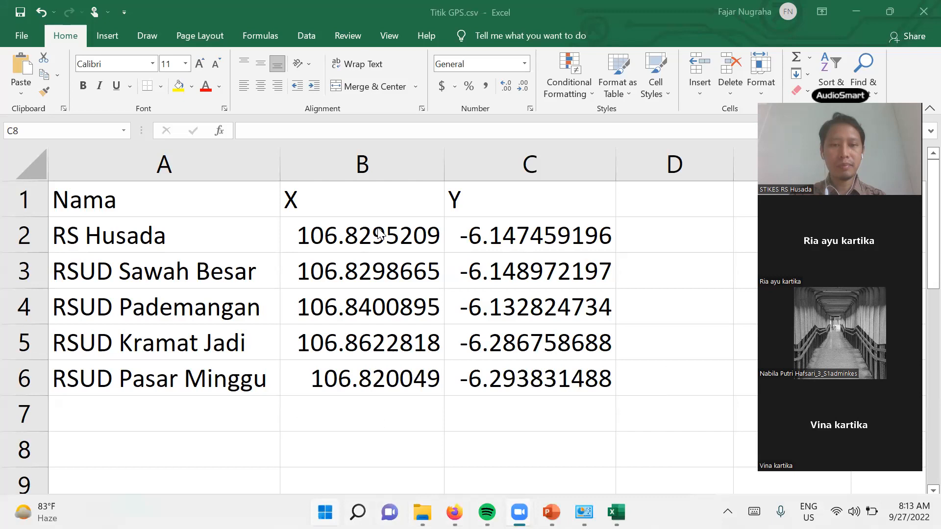
- Bring up the Start menu and put the cursor in its search box
left_click(325, 512)
left_click(344, 74)
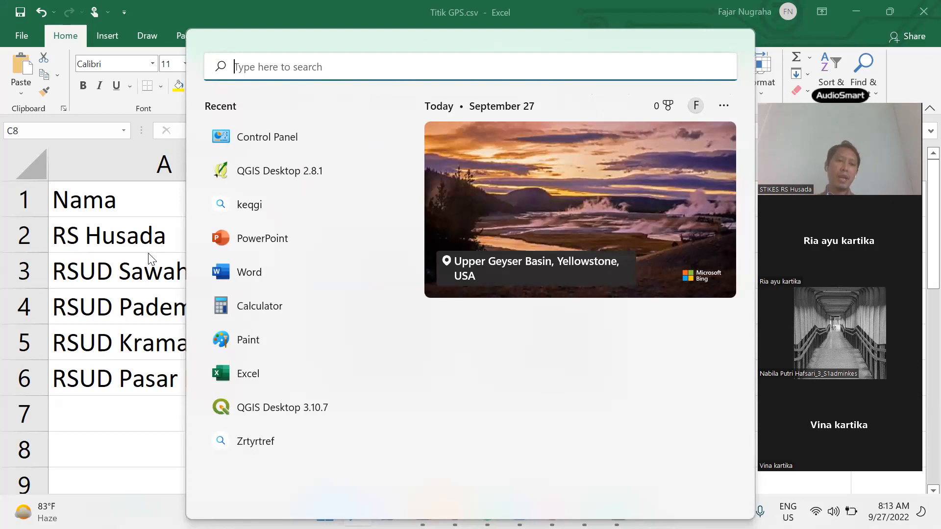
- Dismiss the Start panel, then reopen Windows search over the Tabular folder
left_click(159, 245)
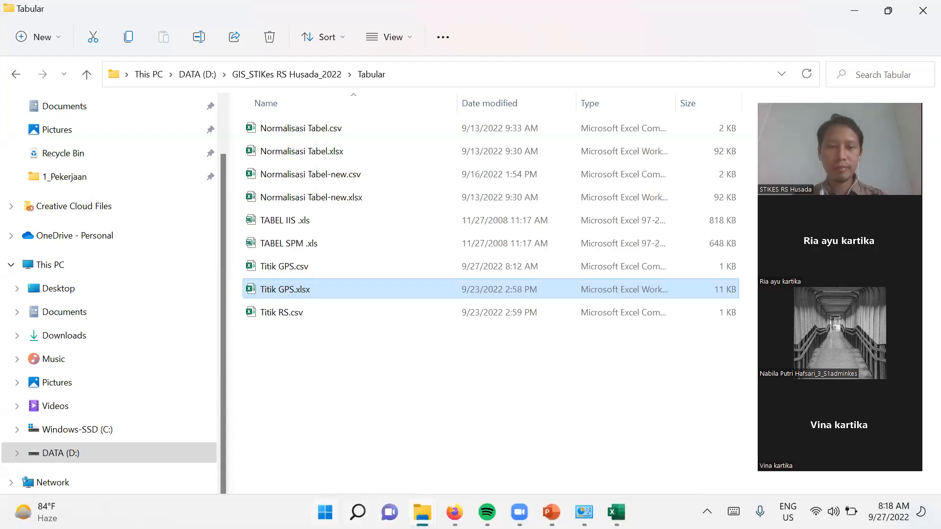
key("super")
left_click(363, 73)
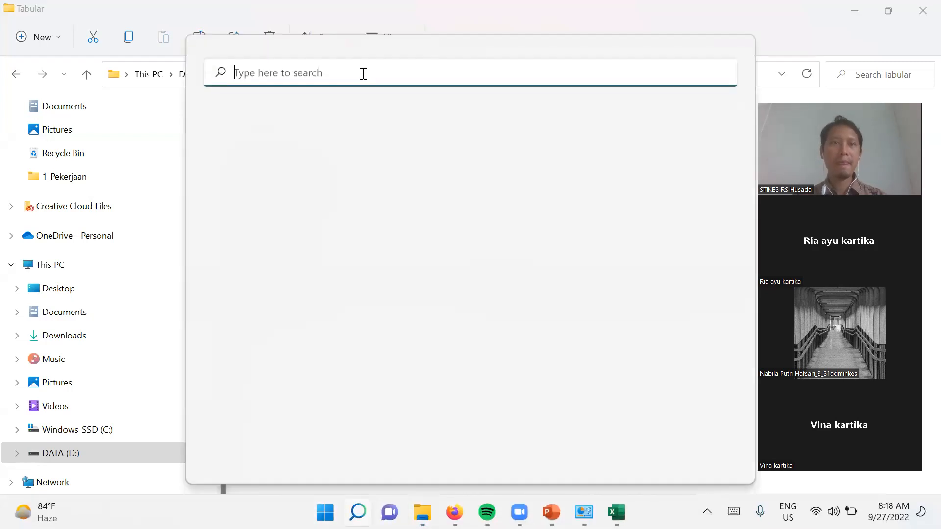
- Search Windows for 'qgis' to bring up QGIS Desktop 2.8.1 as the best match
type("qgis")
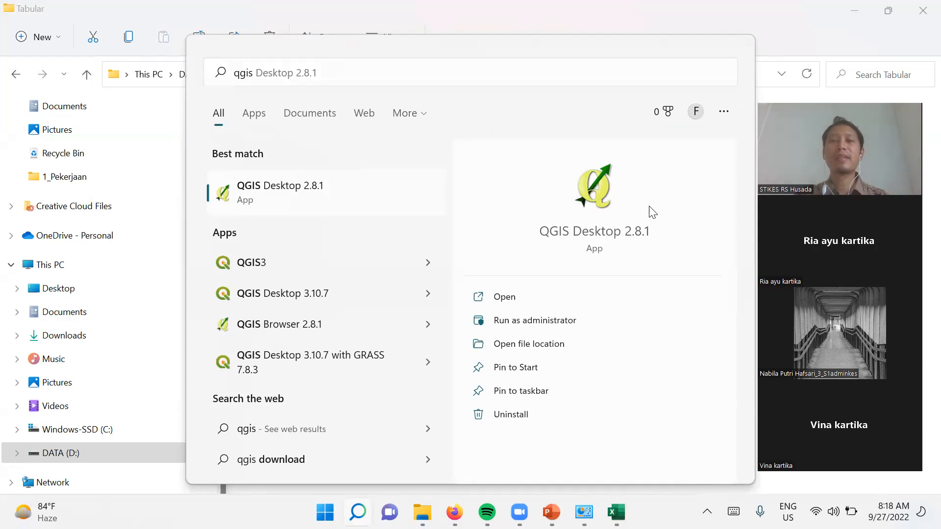
key("Escape")
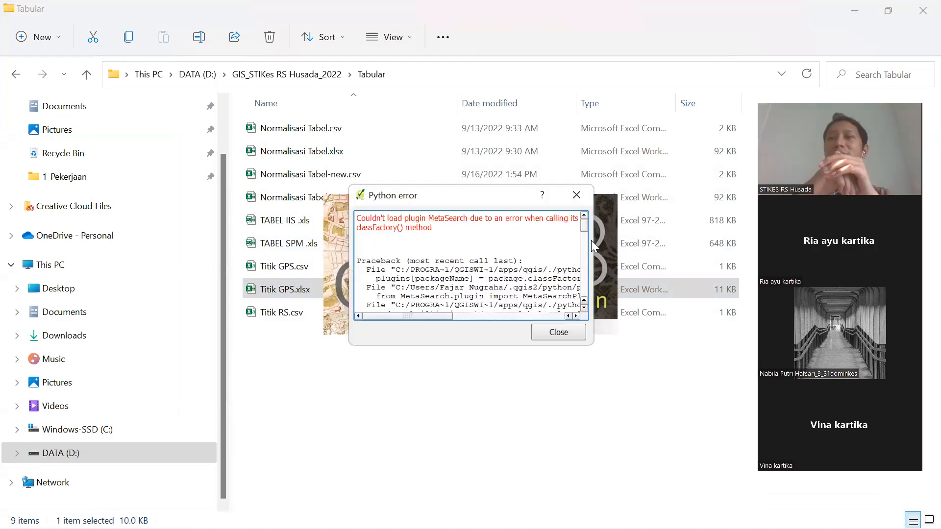
- Dismiss the MetaSearch plugin error, then go to the DATA (D:) drive in File Explorer
left_click(547, 333)
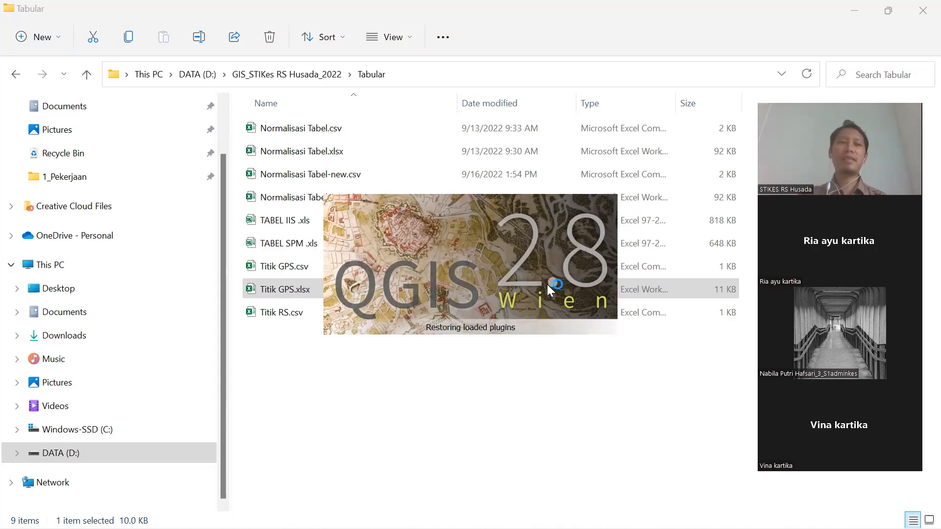
left_click(116, 451)
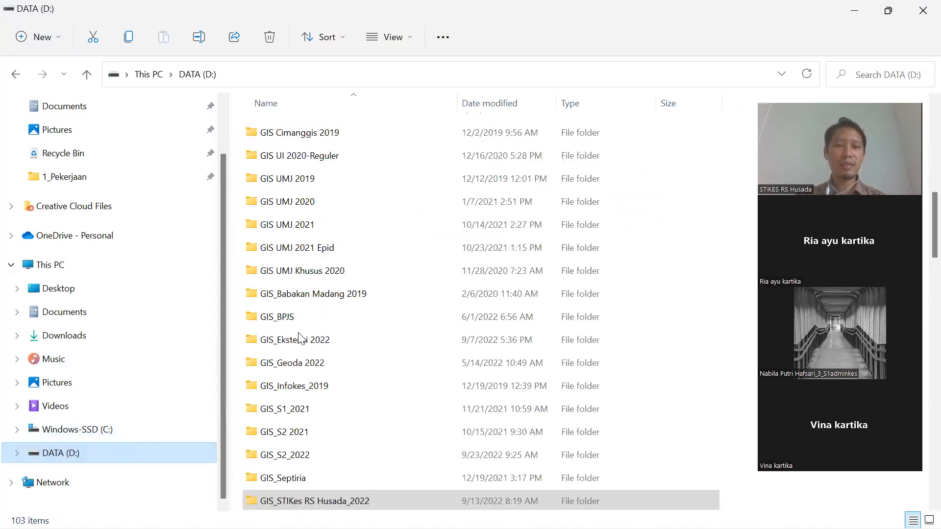
- Select and copy the GIS_STIKes RS Husada_2022 folder on the DATA (D:) drive
scroll(304, 353, "down", 3)
left_click(333, 294)
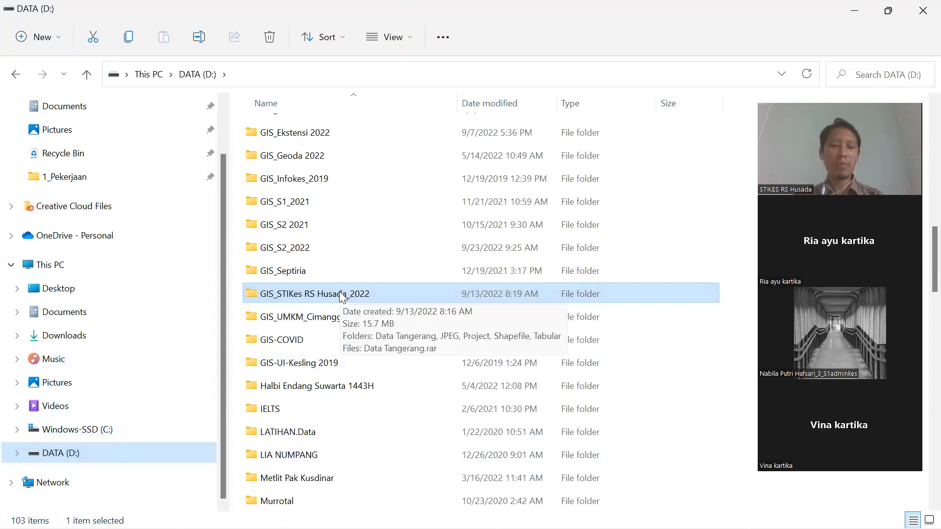
key("ctrl+c")
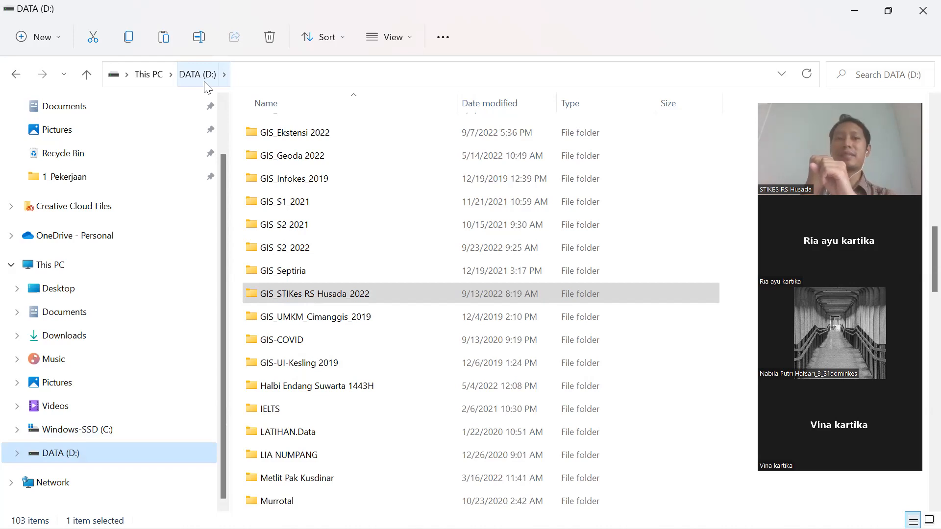
left_click(273, 292)
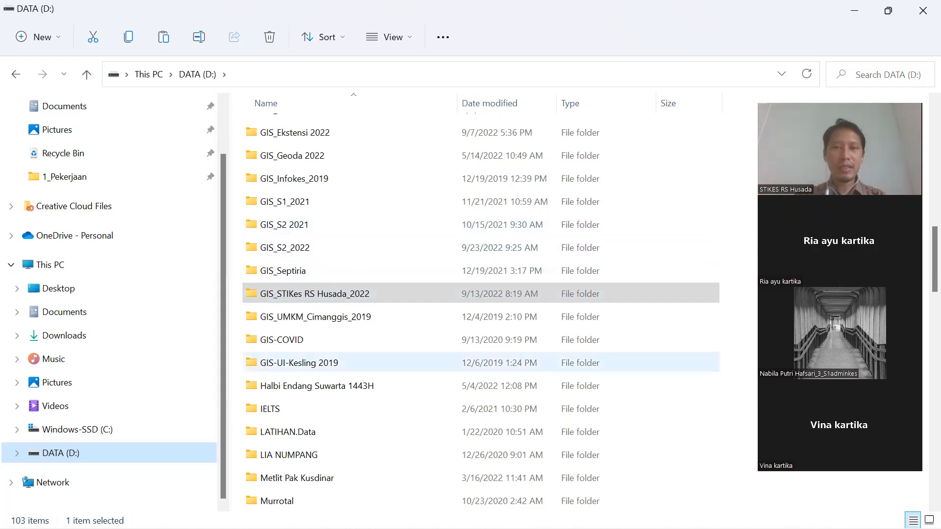
- Bring the running QGIS 2.8.1 window to the front via a Start search for 'q', and dismiss the tips dialog
mouse_move(345, 528)
key("super")
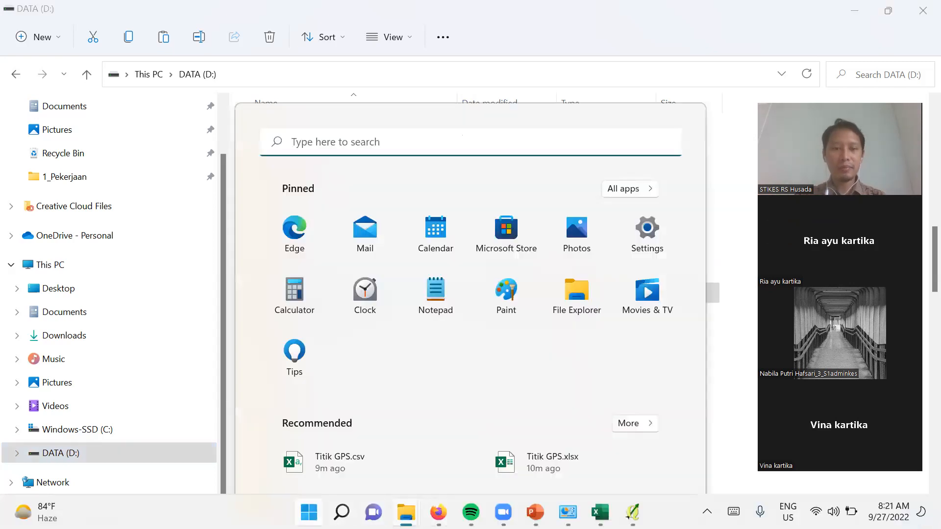
left_click(338, 78)
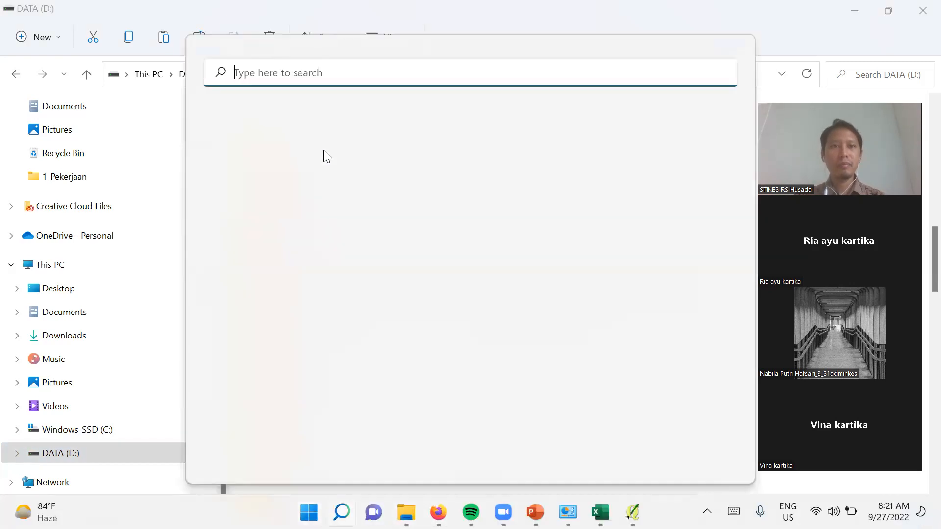
type("q")
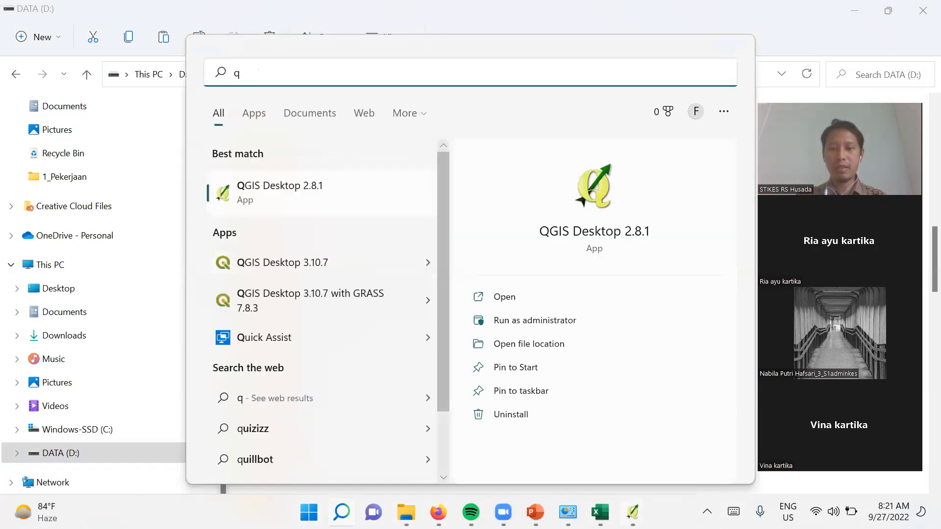
mouse_move(632, 512)
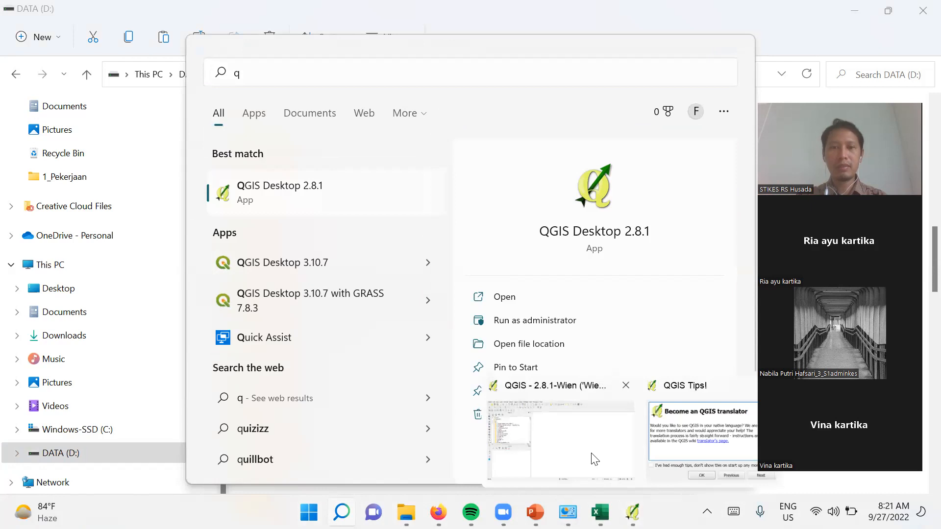
left_click(593, 458)
left_click(583, 174)
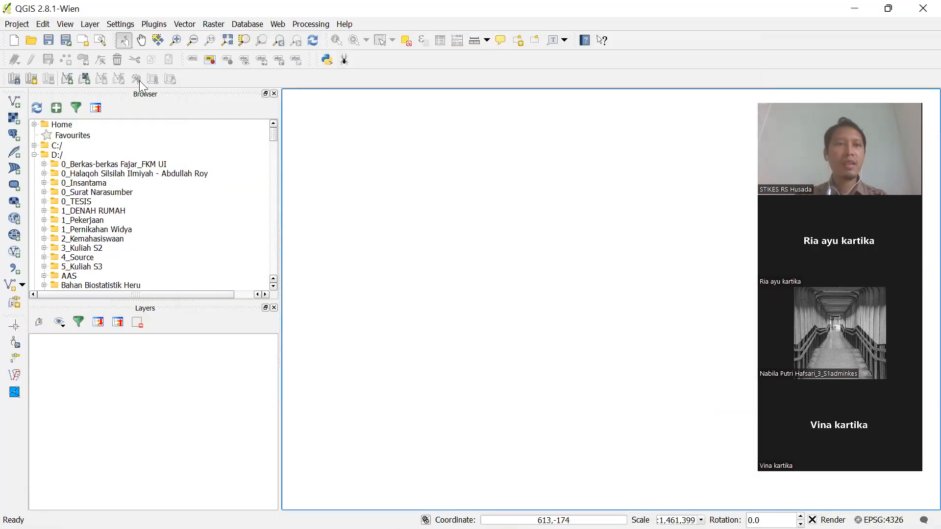
- Reopen Normalisasi_Join_Klasifikasi Tabel.qgs from the Project menu's recent projects
left_click(28, 24)
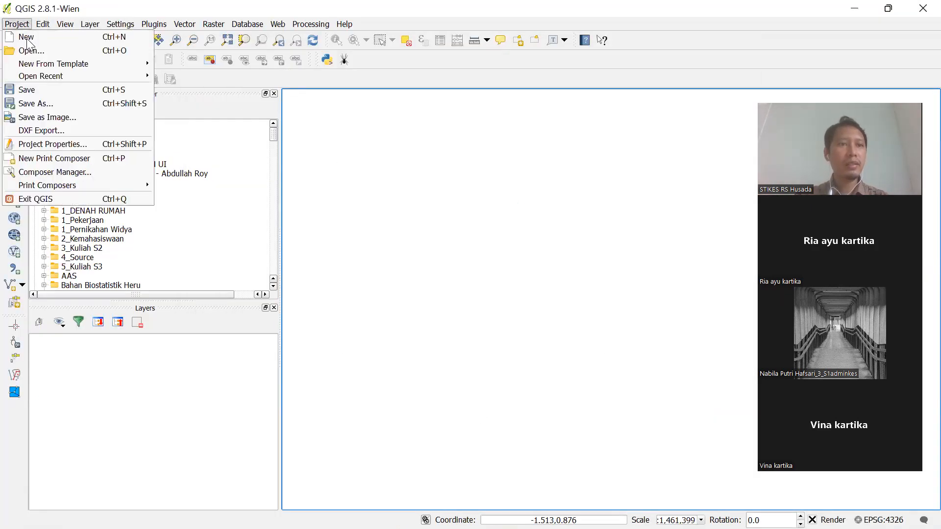
mouse_move(32, 76)
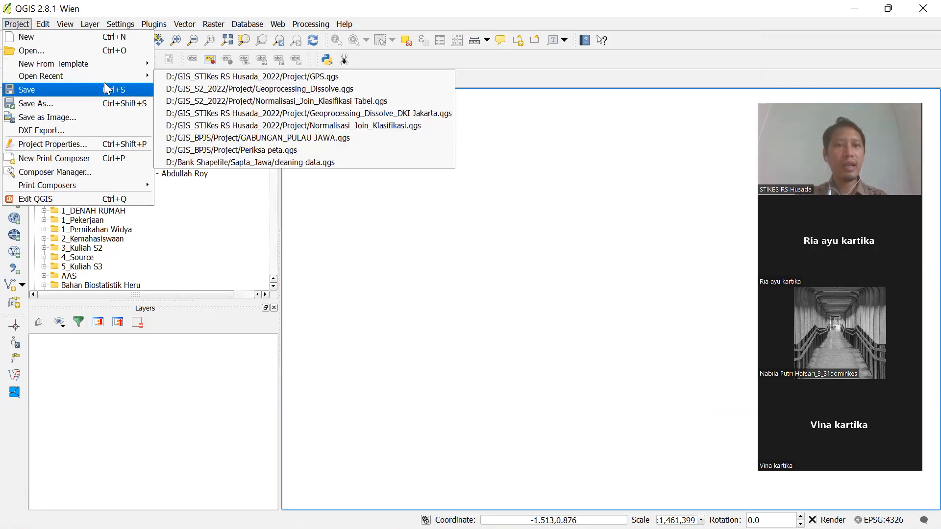
mouse_move(141, 76)
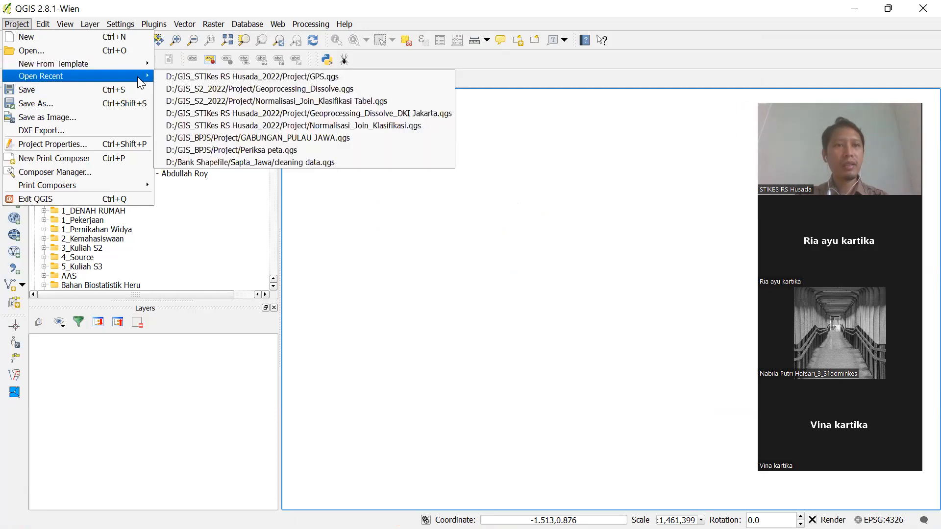
left_click(192, 100)
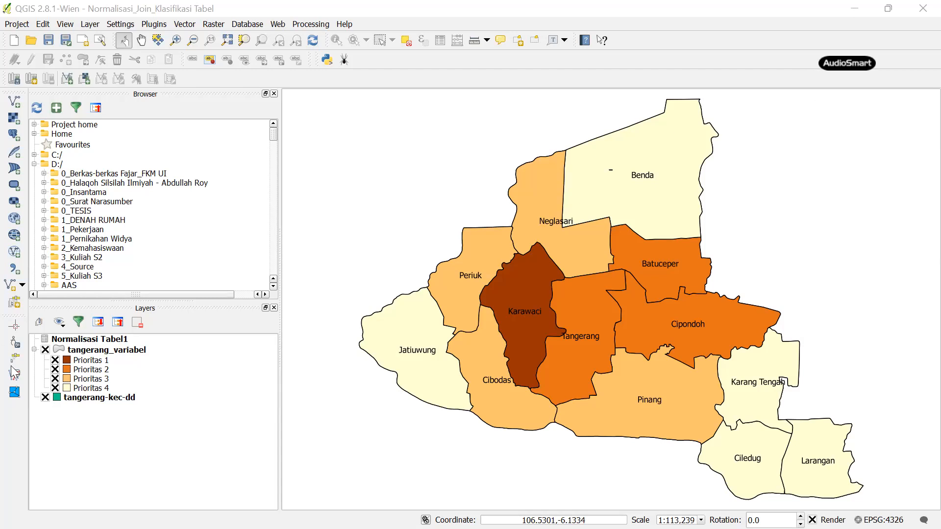
- Open the tangerang_variabel layer's attribute table and scroll through it
left_click(130, 350)
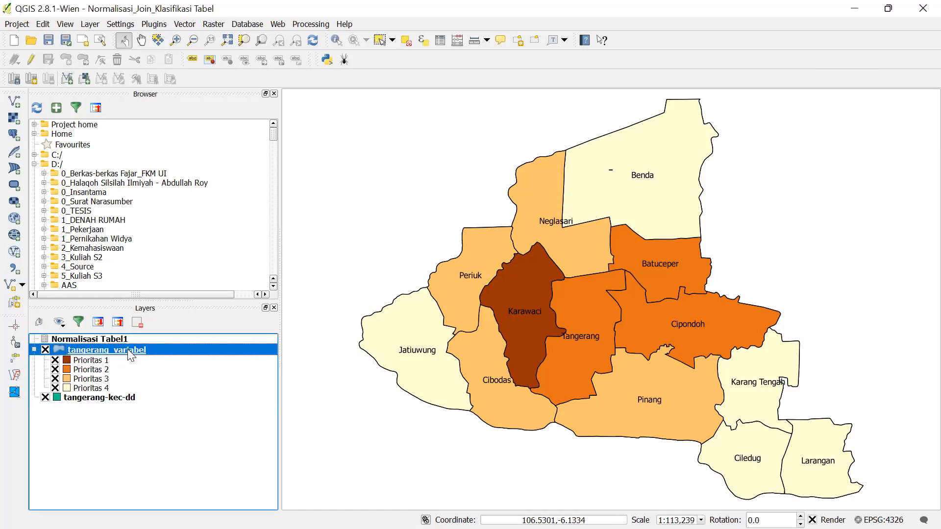
right_click(184, 350)
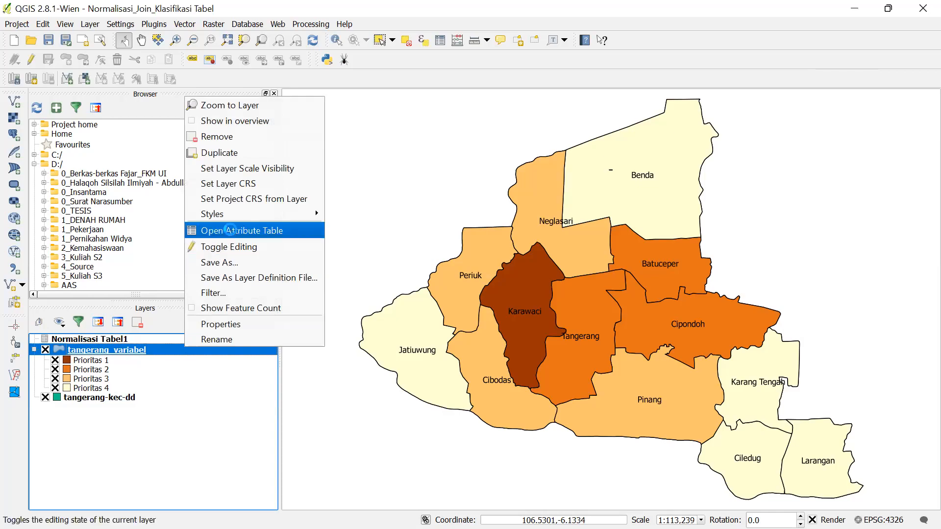
left_click(229, 231)
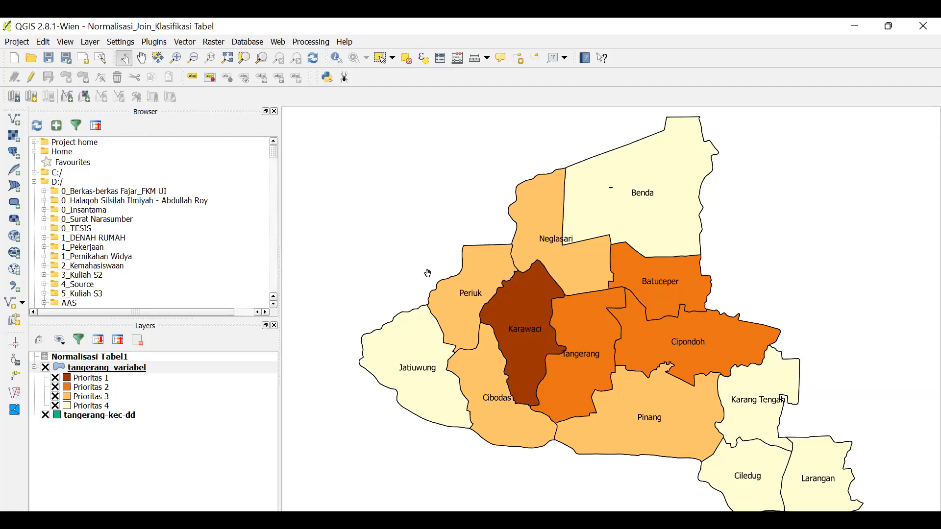
scroll(461, 307, "down", 3)
scroll(547, 287, "up", 2)
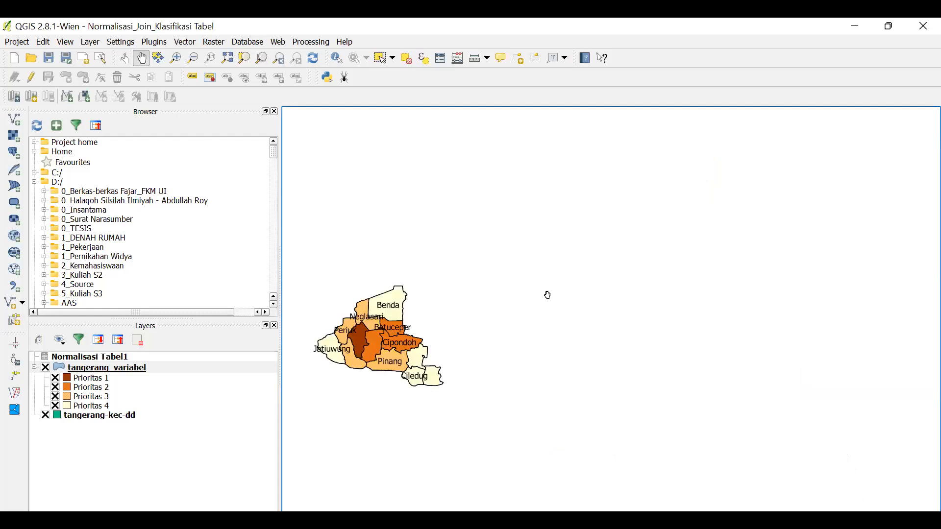
- Zoom the map to the tangerang_variabel layer extent, zoom out, then zoom to it again
left_click(196, 369)
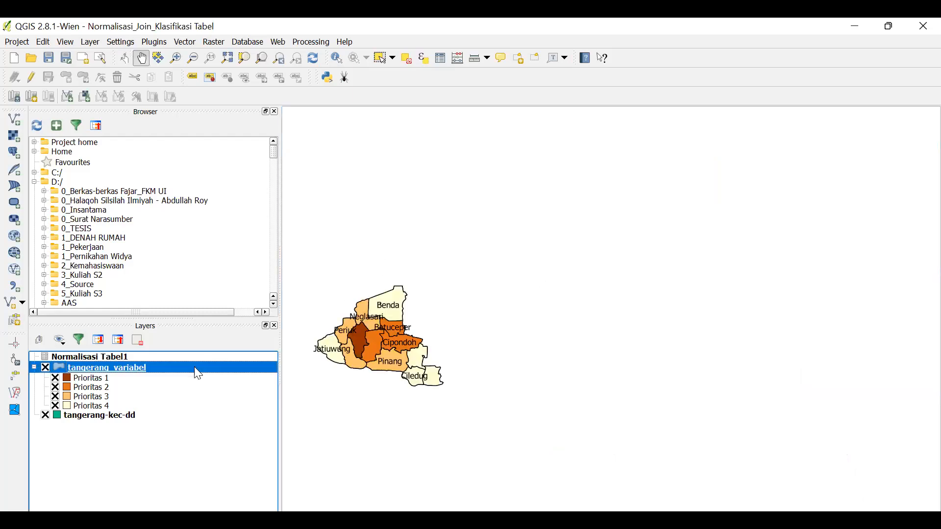
right_click(195, 367)
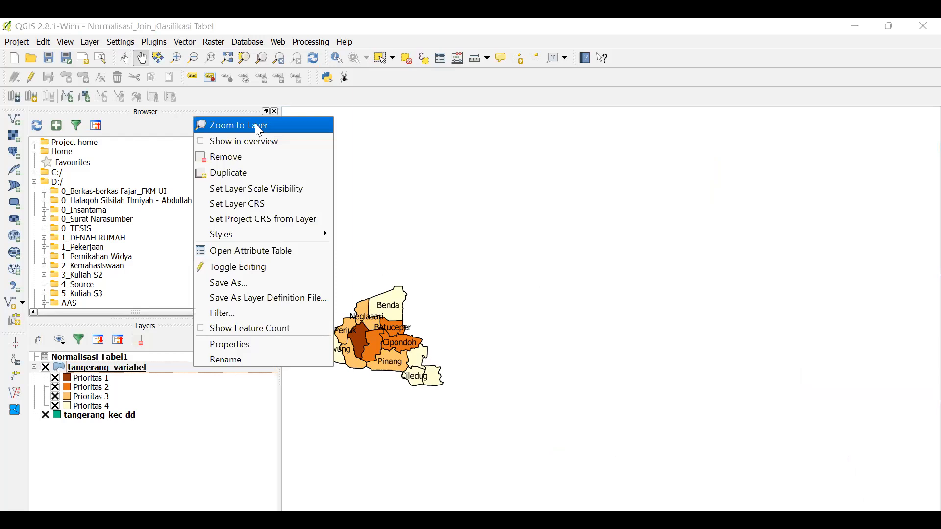
left_click(258, 126)
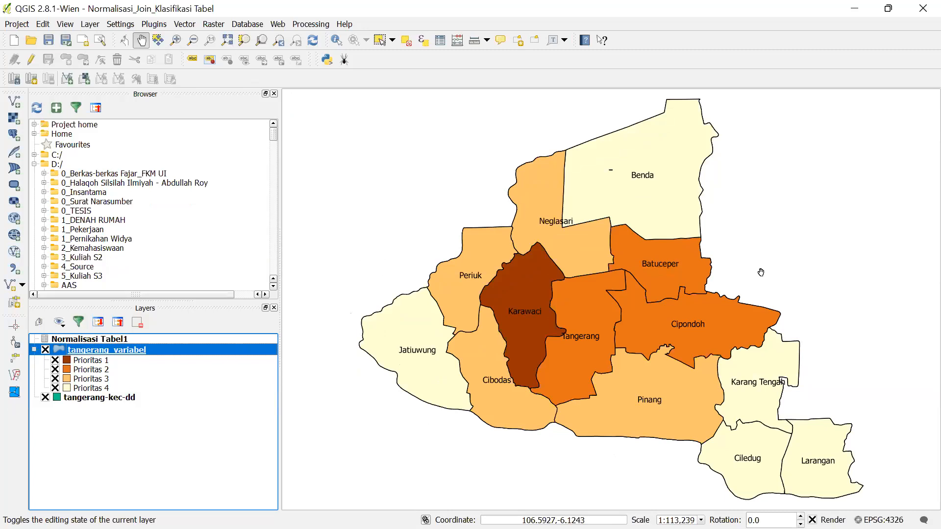
scroll(758, 269, "down", 2)
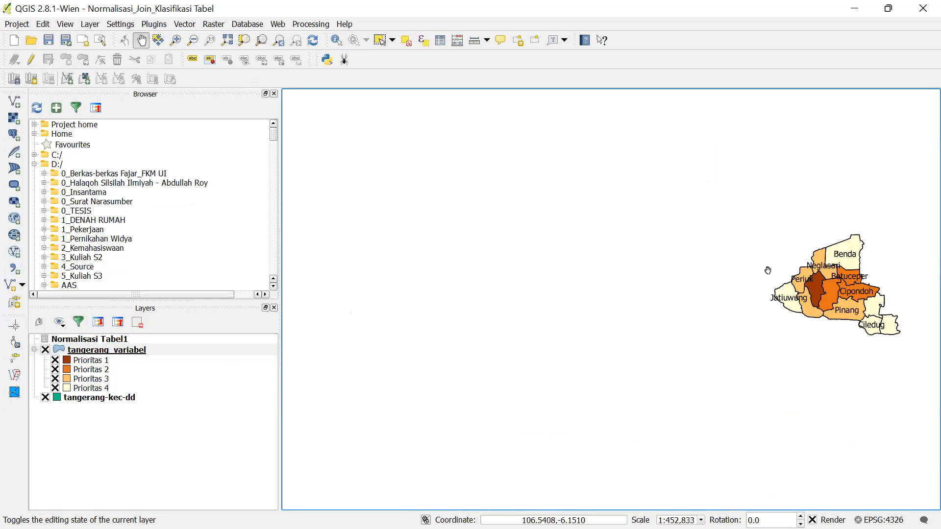
right_click(248, 345)
left_click(287, 104)
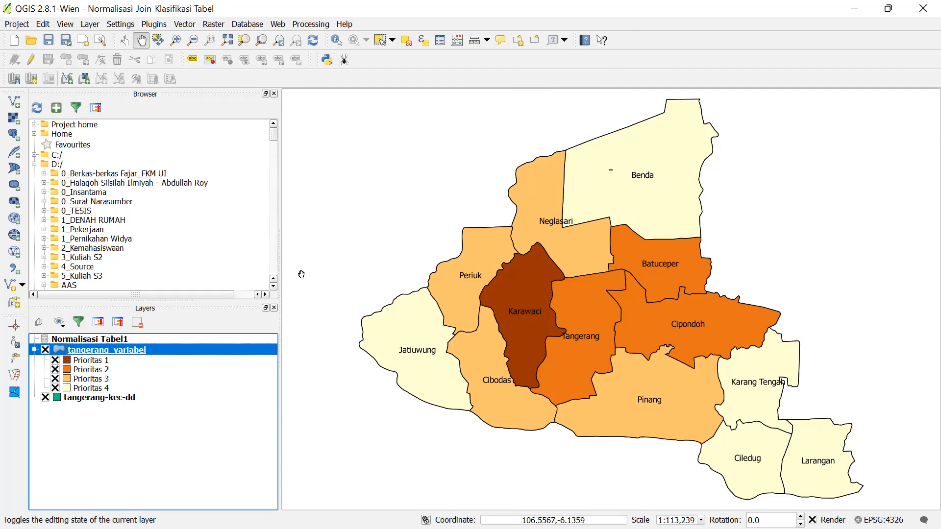
right_click(238, 351)
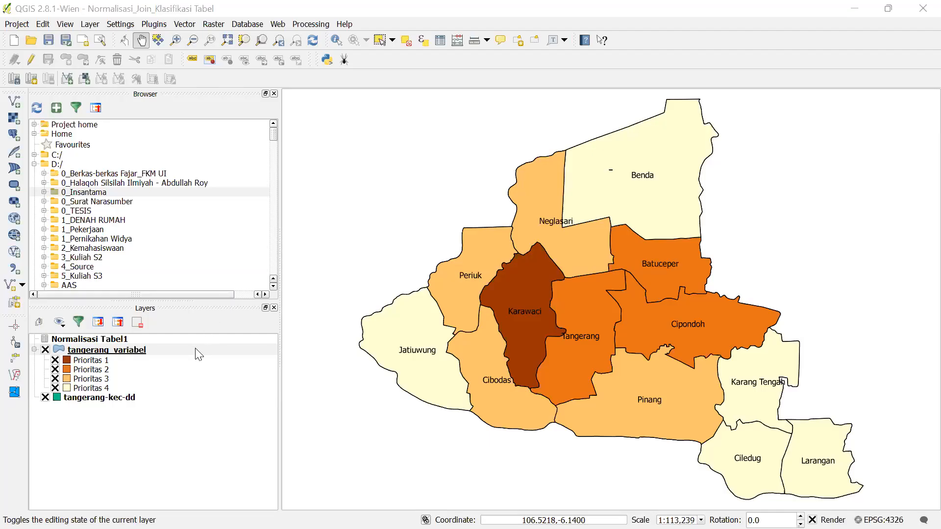
- Open the tangerang_variabel attribute table and autofit the YANKES_MIS column to its header
right_click(196, 349)
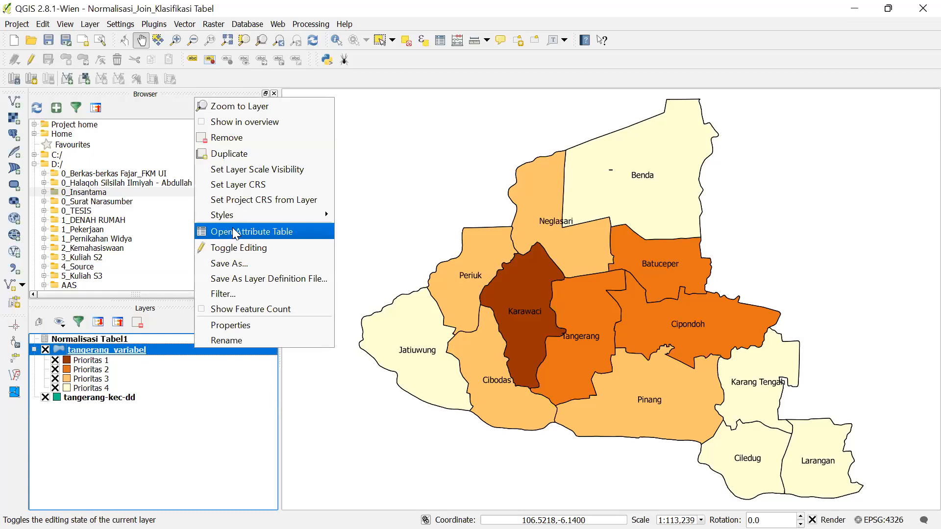
left_click(235, 232)
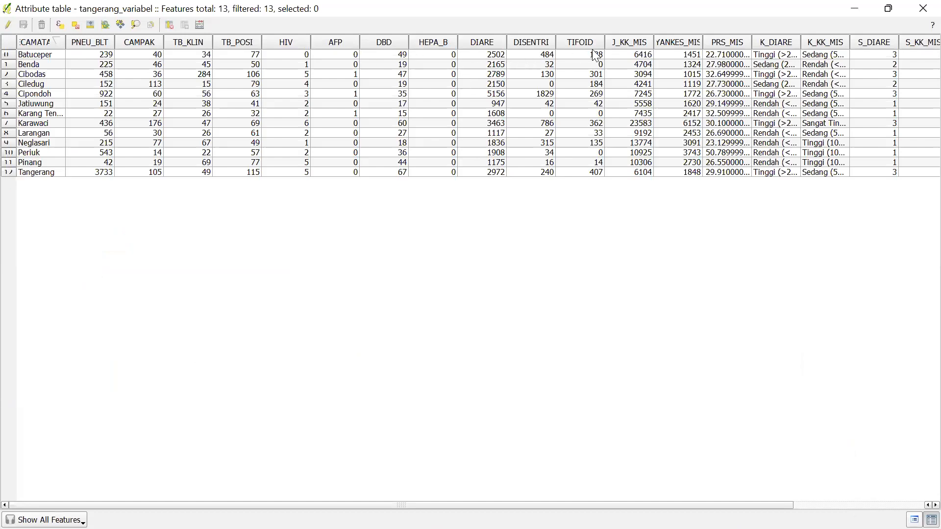
double_click(704, 42)
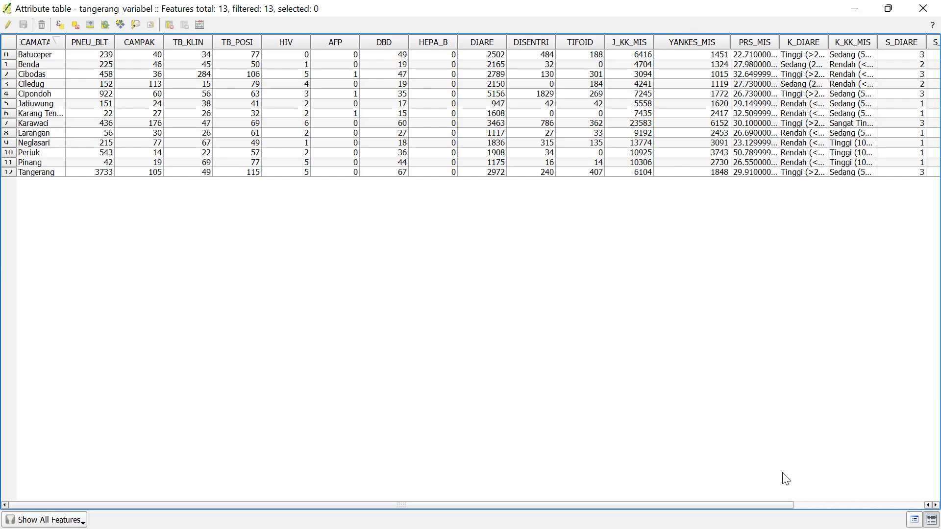
scroll(899, 495, "right", 4)
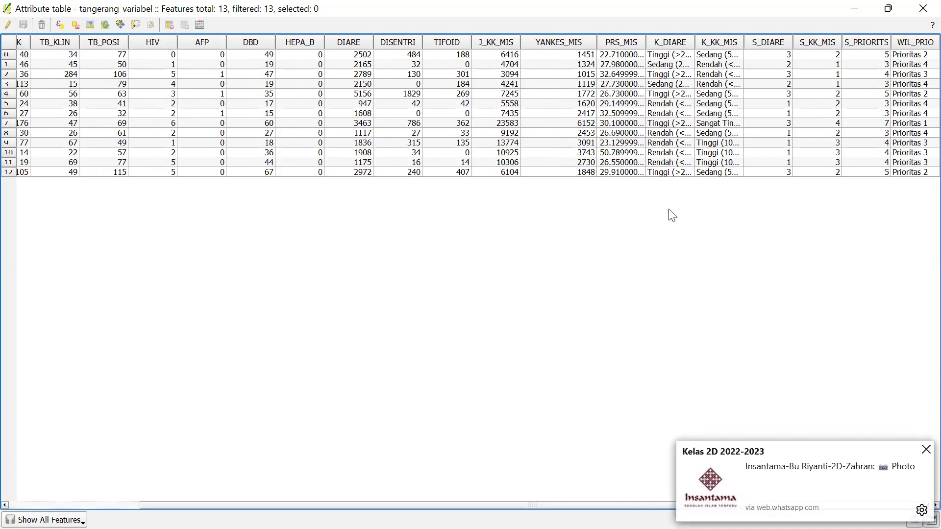
left_click(926, 449)
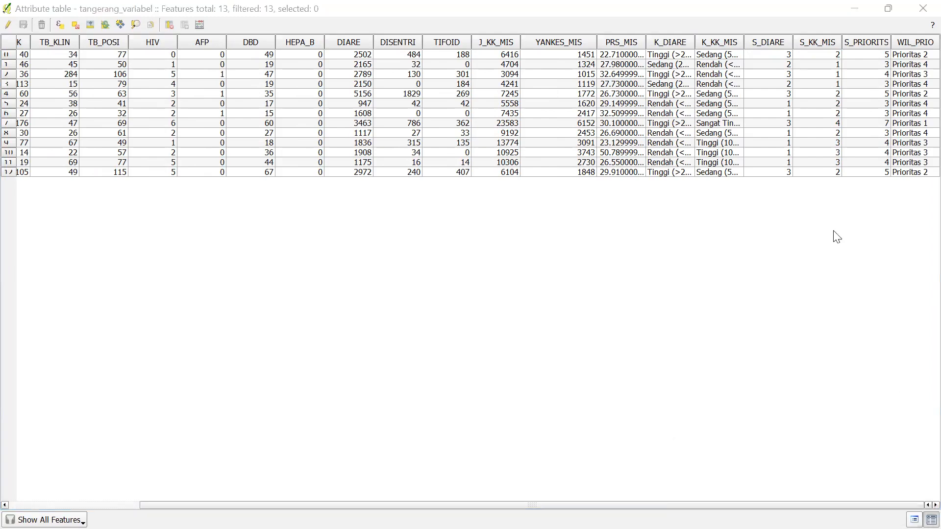
left_click(888, 58)
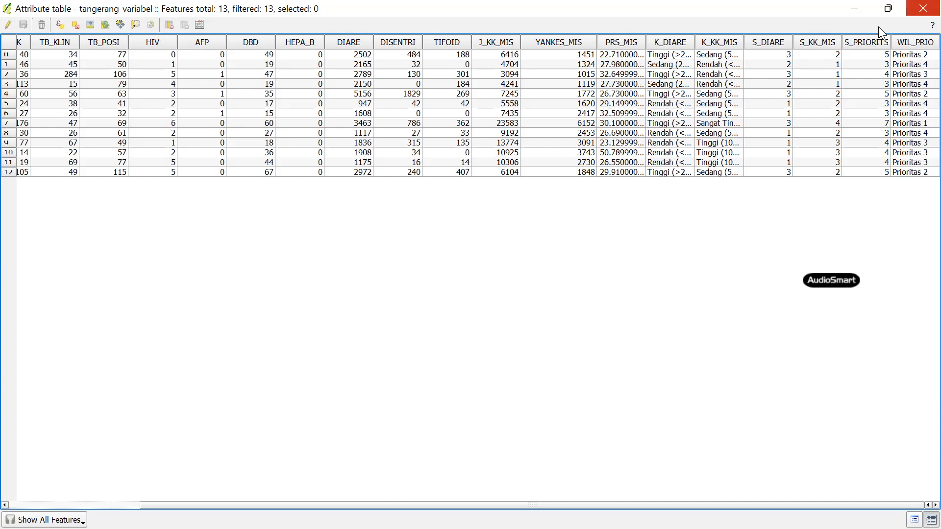
- Close the attribute table and duplicate tangerang_variabel, selecting the new 'tangerang_variabel copy' layer
left_click(923, 9)
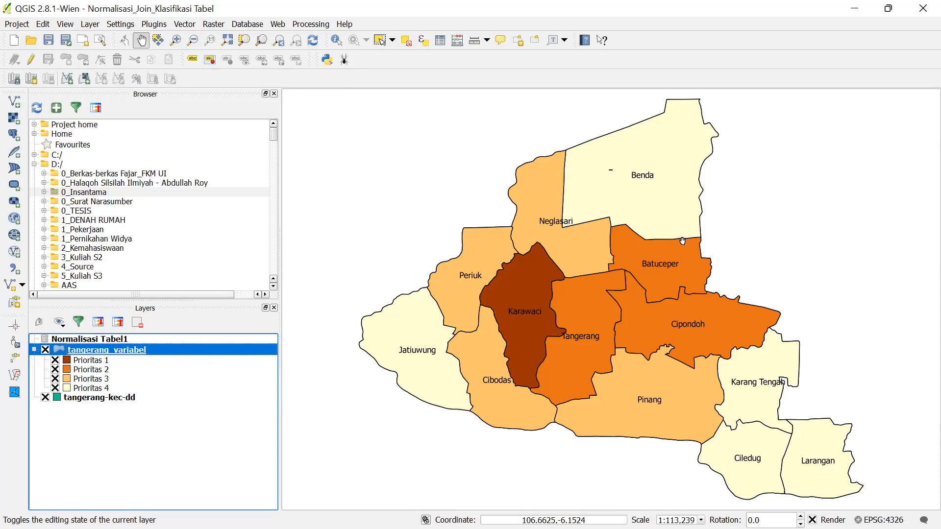
right_click(177, 349)
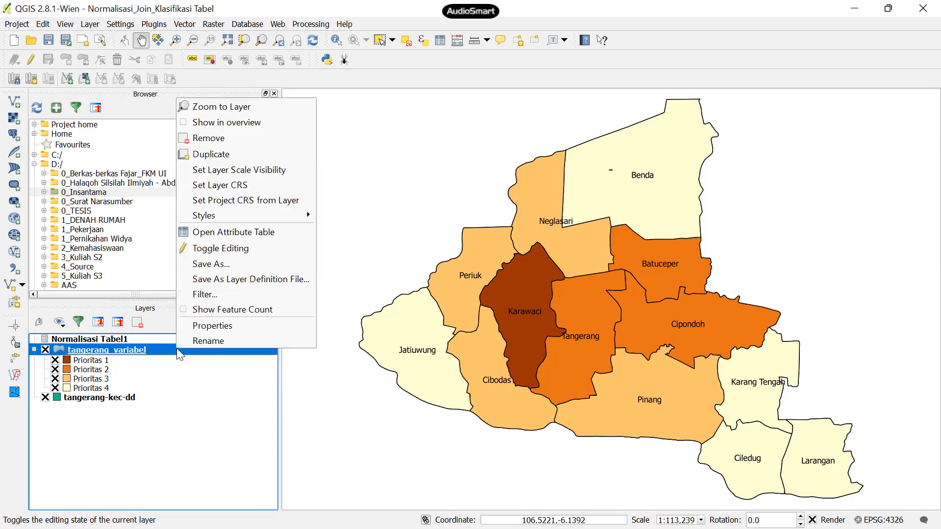
left_click(210, 155)
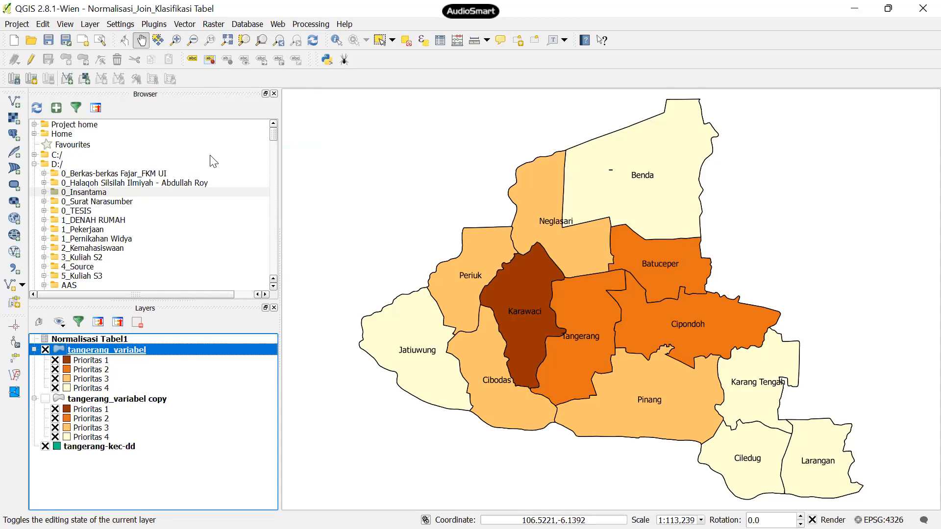
left_click(109, 400)
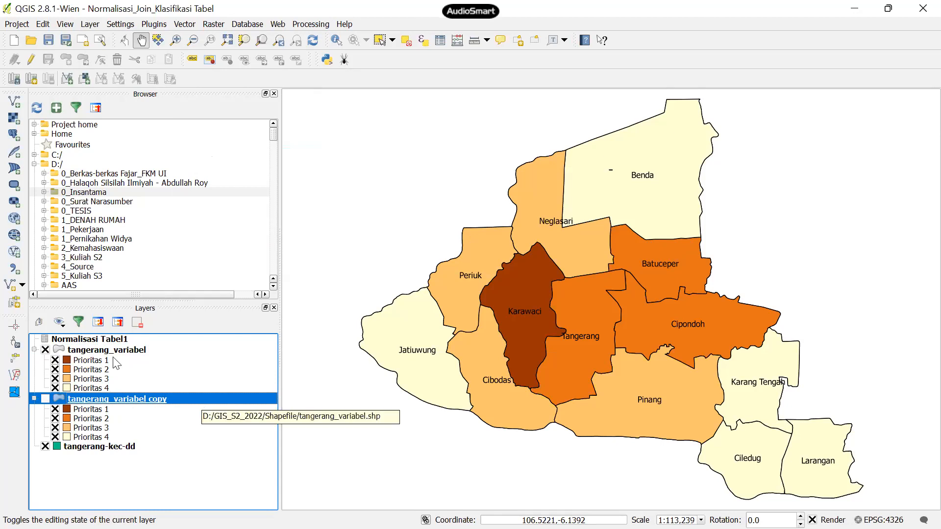
- Hide tangerang_variabel and tangerang-kec-dd, show the copy layer, and glance at its style properties
left_click(45, 350)
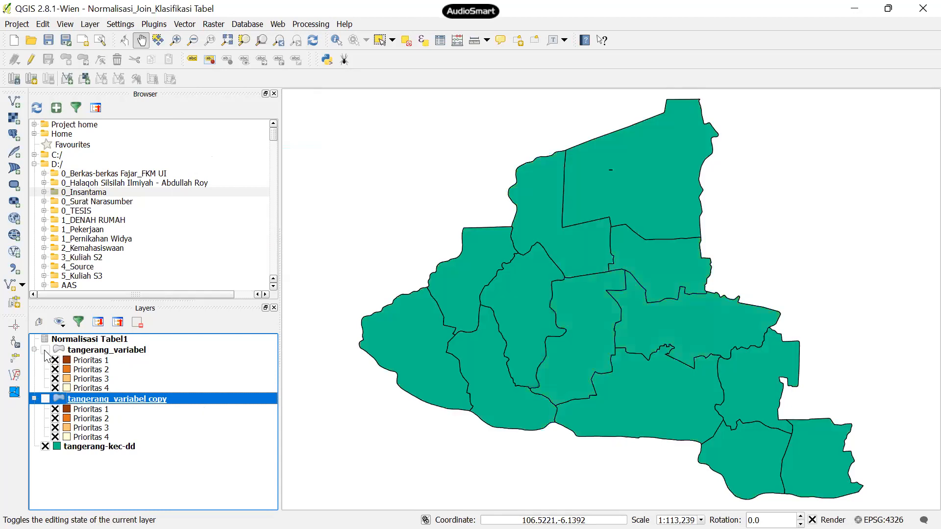
left_click(45, 446)
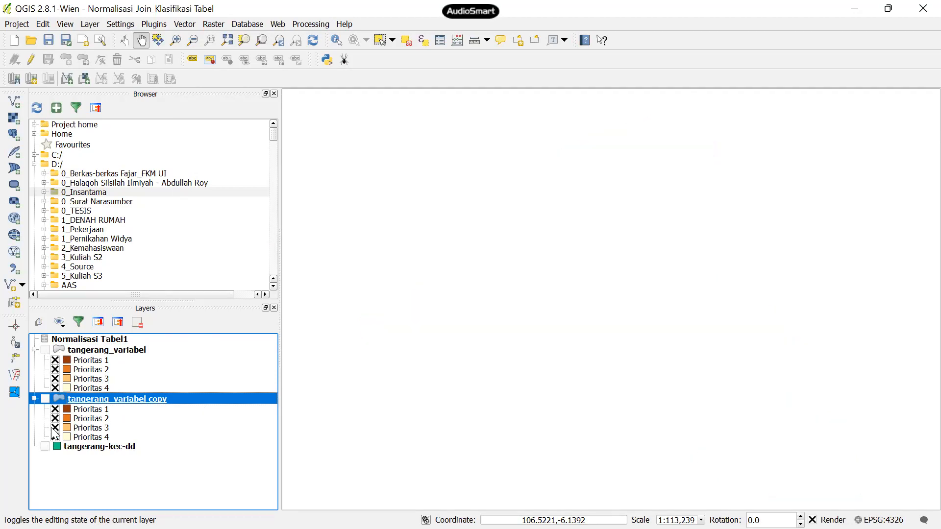
left_click(45, 399)
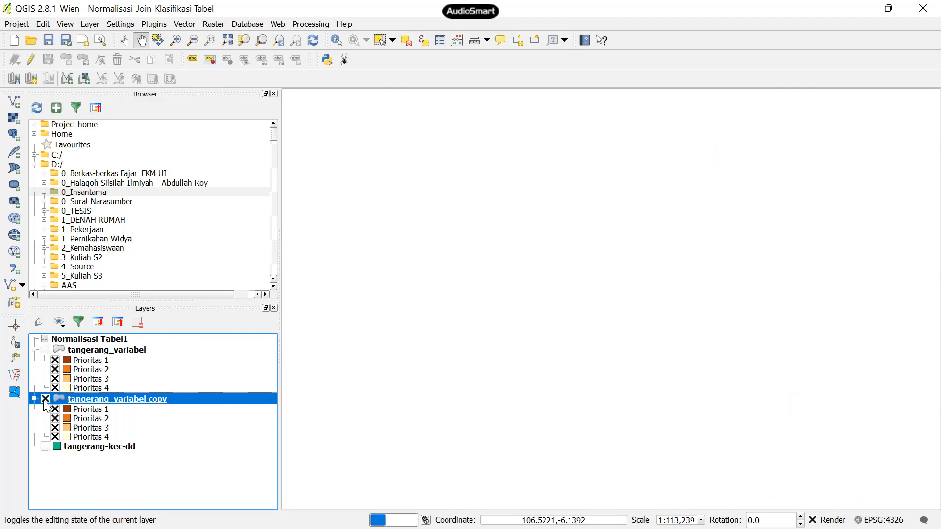
double_click(92, 399)
left_click(779, 11)
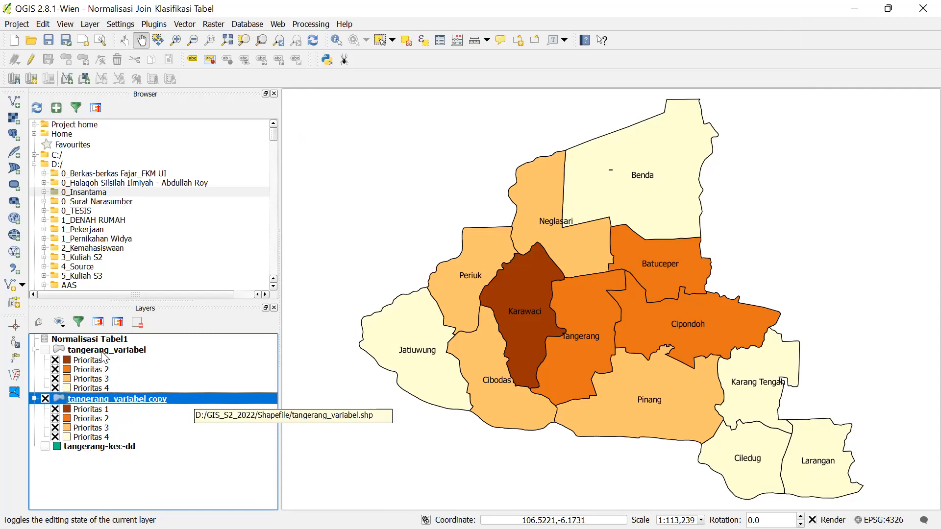
right_click(172, 398)
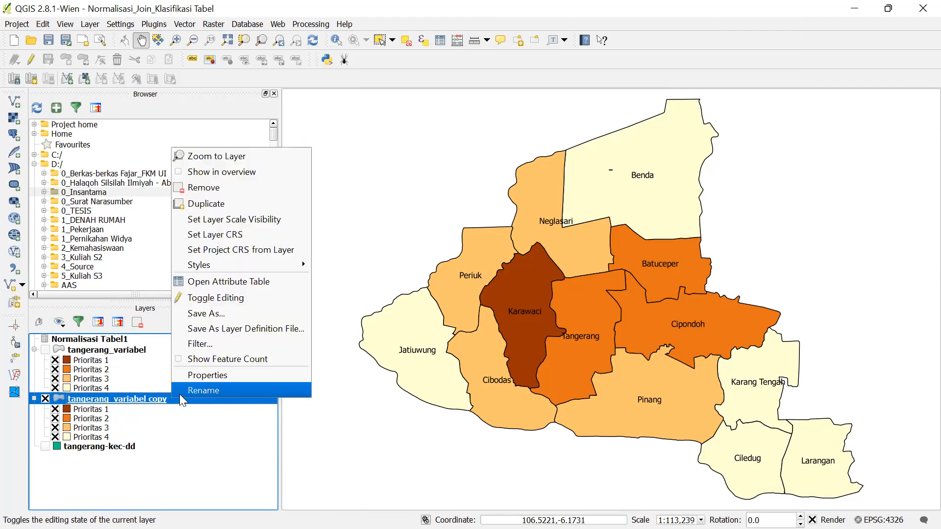
- Rename the tangerang_variabel copy layer to 'Peta Diare'
left_click(179, 390)
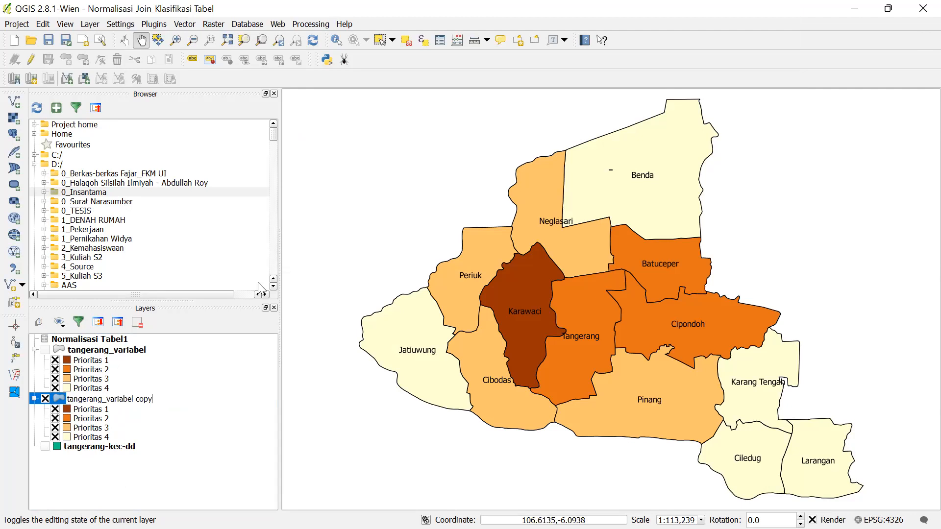
left_click_drag(154, 399, 68, 389)
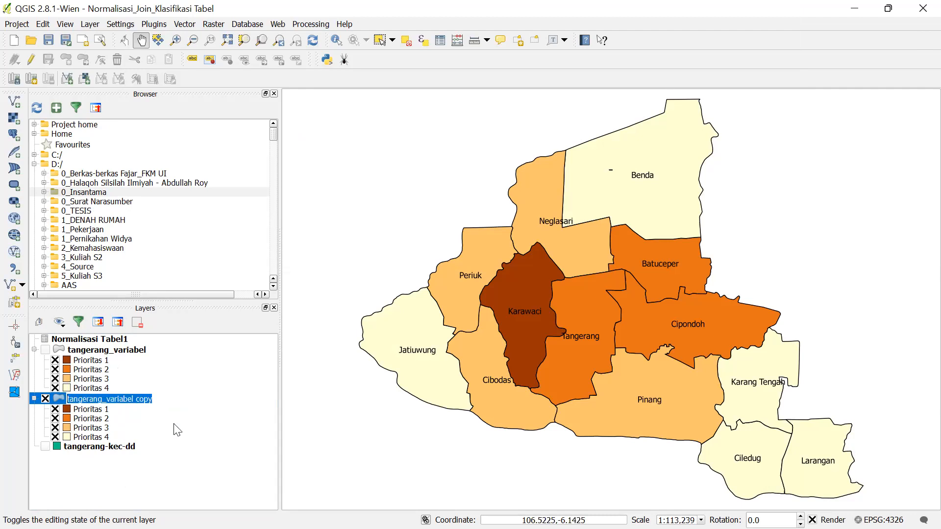
type("Peta")
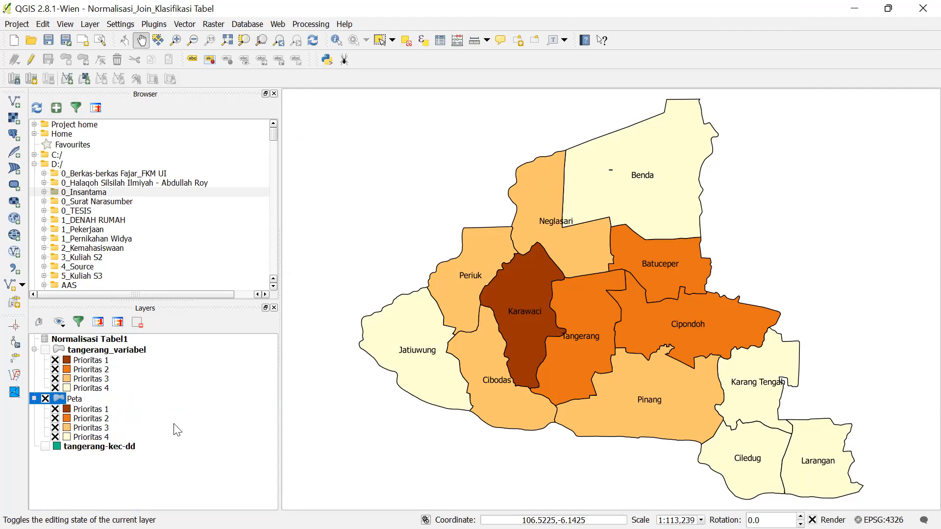
type(" Diare")
key("Return")
- Add the prefix '1_' so the layer is named '1_Peta Diare'
left_click(76, 402)
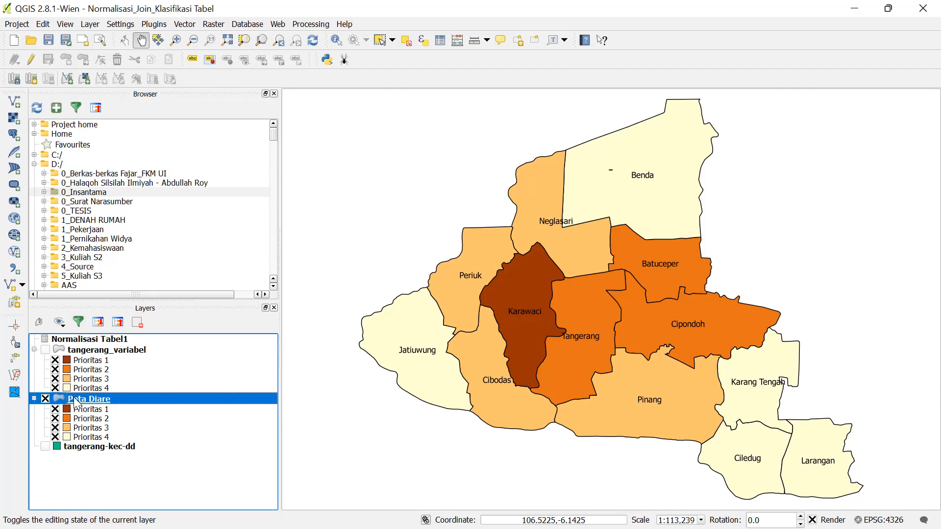
right_click(76, 402)
left_click(85, 391)
left_click(67, 398)
type("1_")
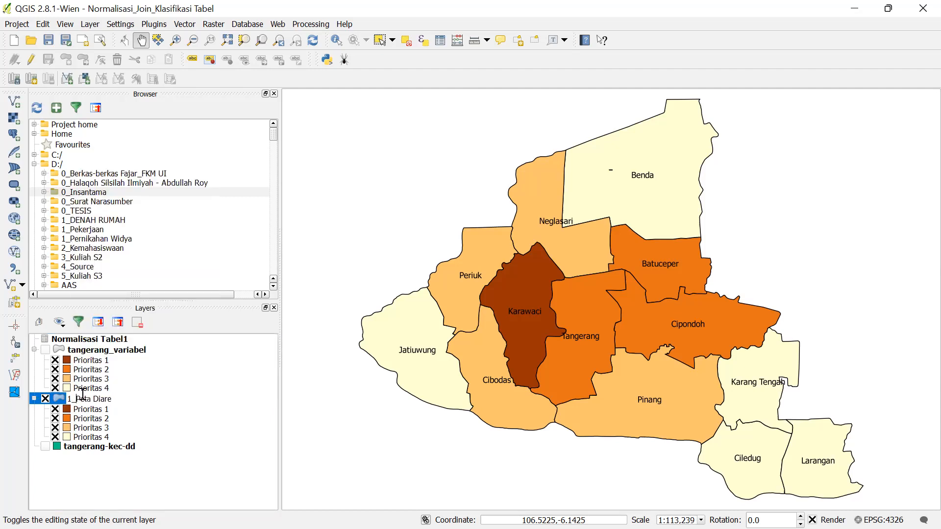
left_click(156, 411)
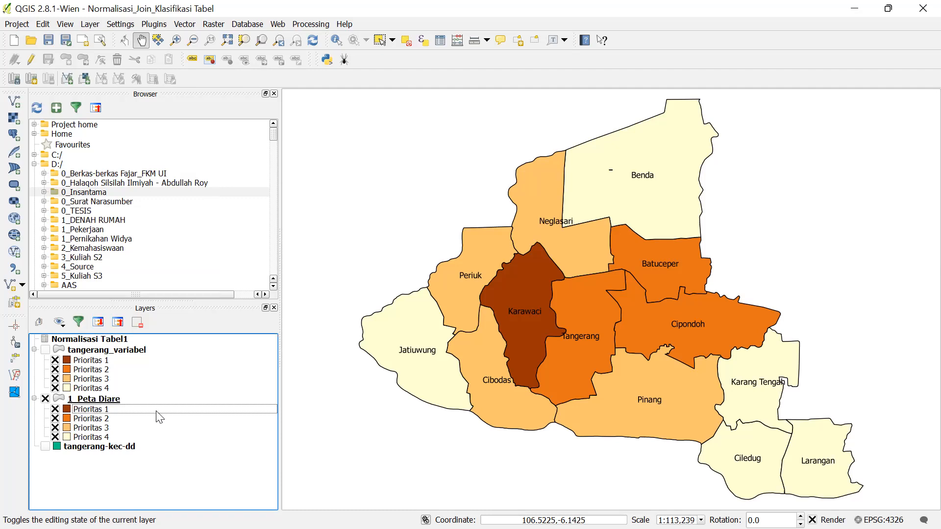
left_click(137, 399)
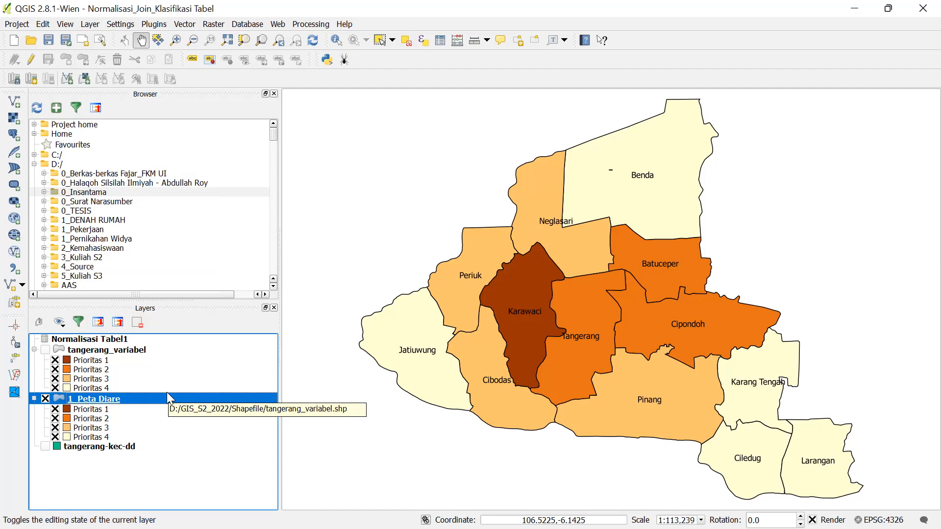
- Open the 1_Peta Diare layer properties and switch the categorized Column to K_DIARE
right_click(190, 403)
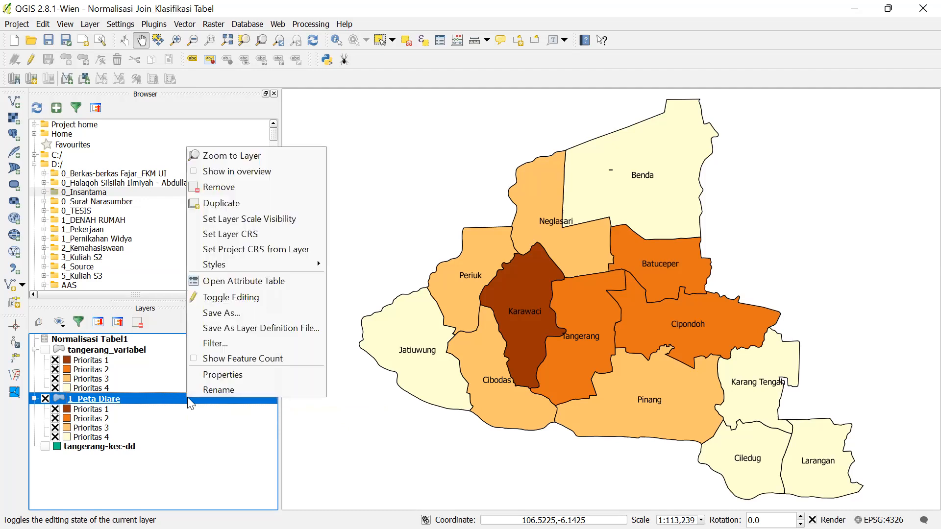
left_click(209, 378)
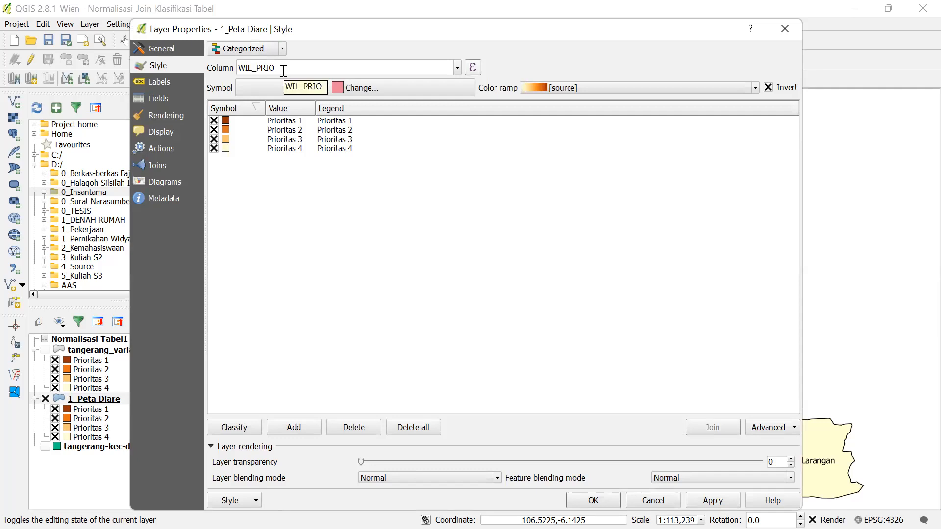
left_click(458, 69)
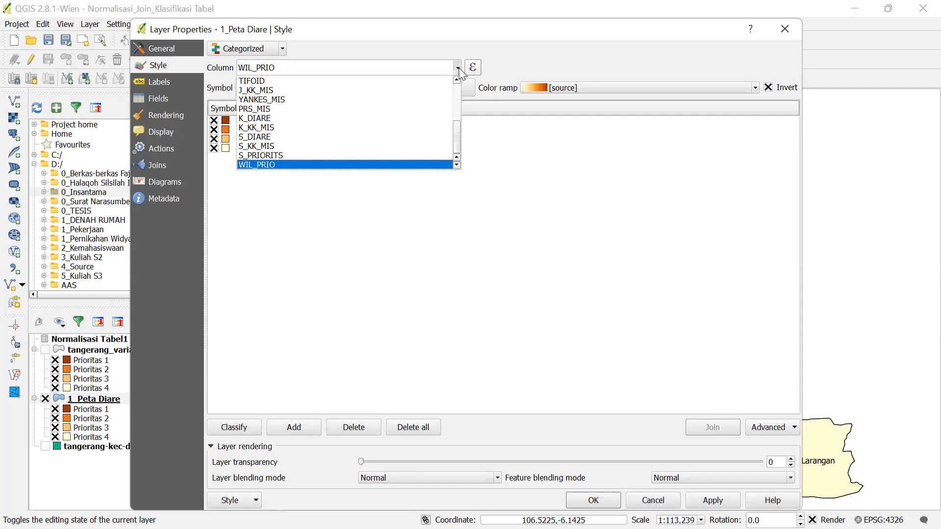
left_click(327, 121)
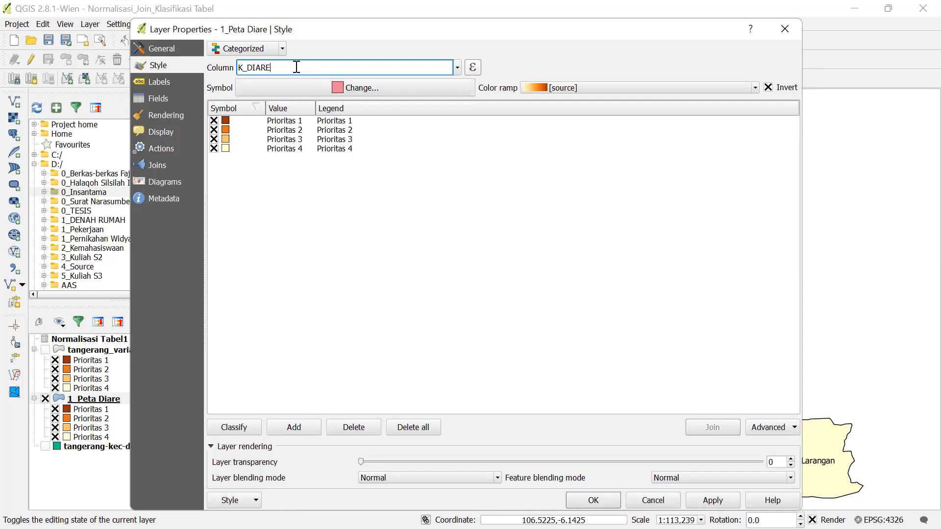
left_click(458, 67)
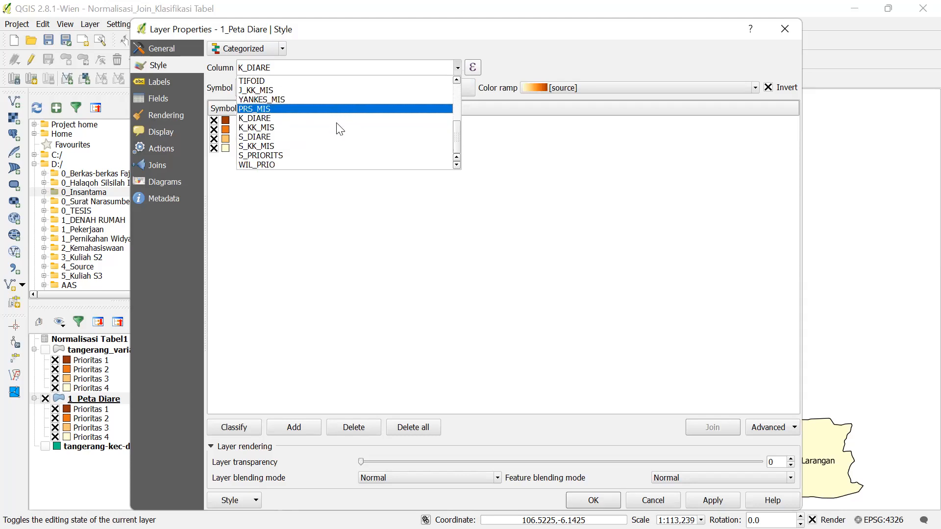
left_click(288, 124)
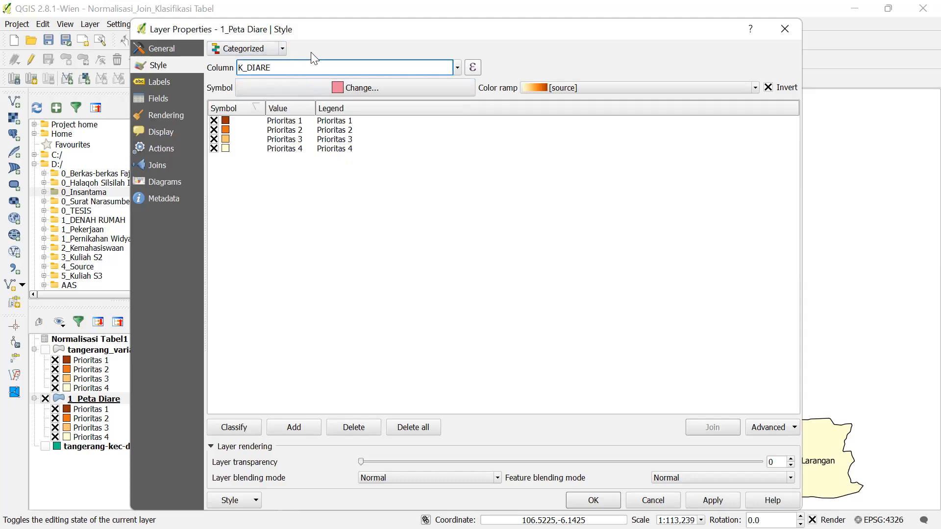
left_click(281, 49)
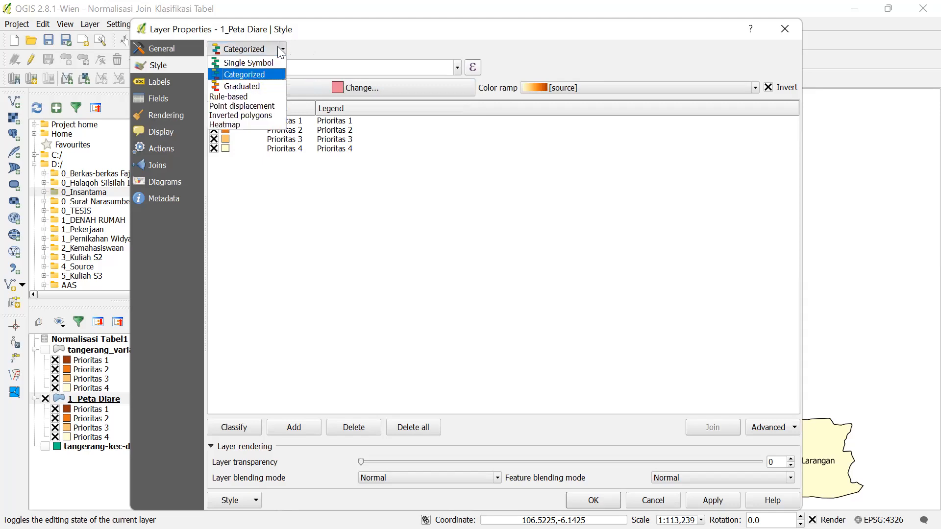
- Switch the renderer to Single Symbol, then back to Categorized, clearing the Prioritas classes
left_click(279, 47)
left_click(282, 48)
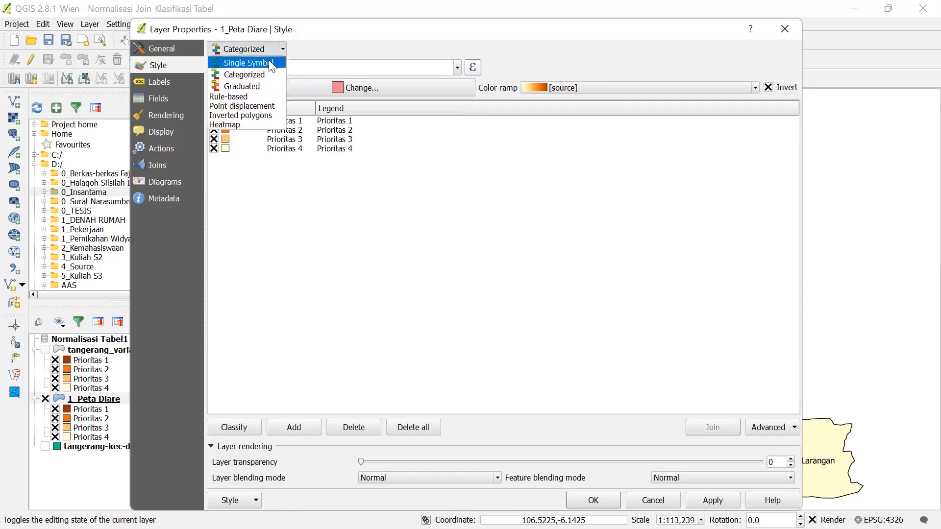
left_click(269, 60)
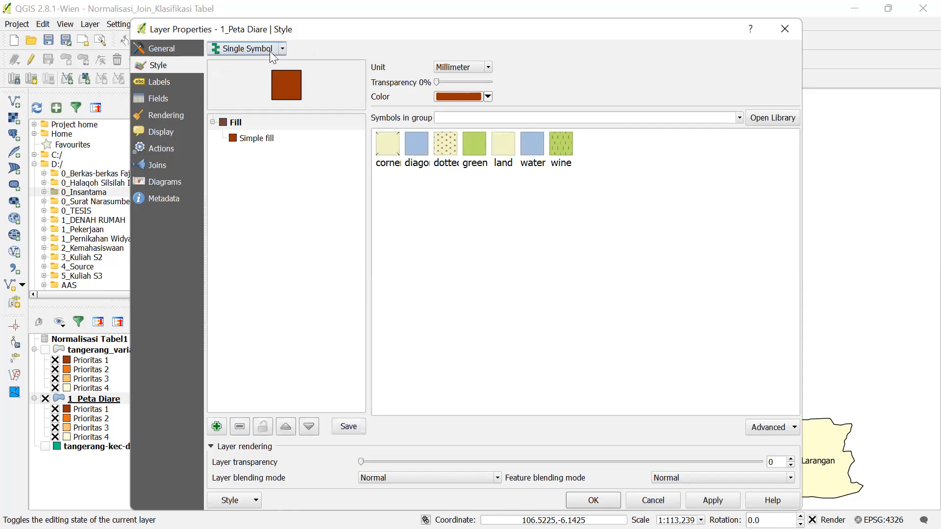
left_click(265, 48)
left_click(265, 50)
left_click(255, 49)
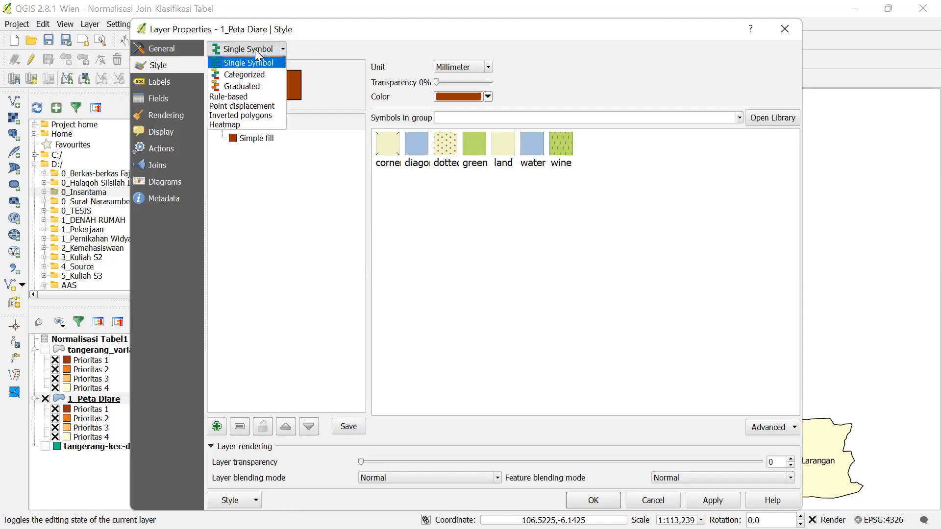
left_click(248, 75)
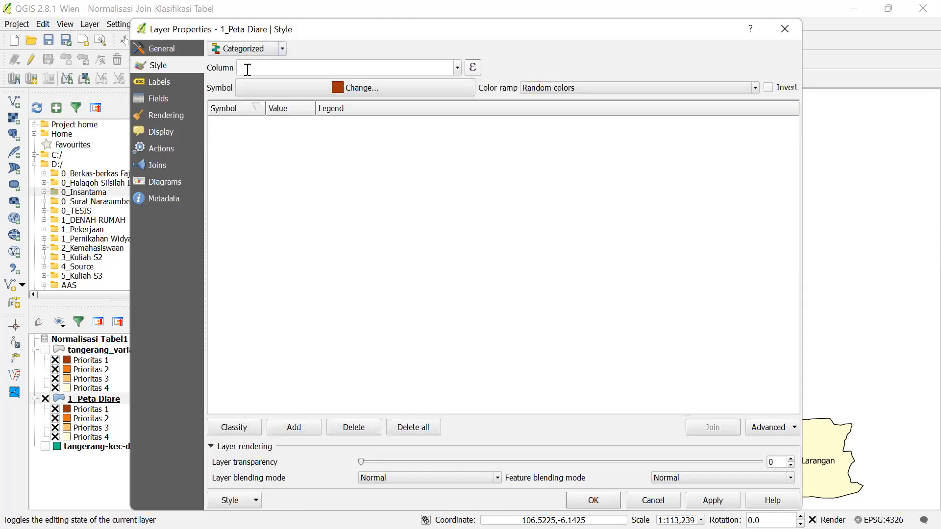
- Choose K_DIARE as the Column and classify it into Rendah, Sedang and Tinggi classes
left_click(458, 69)
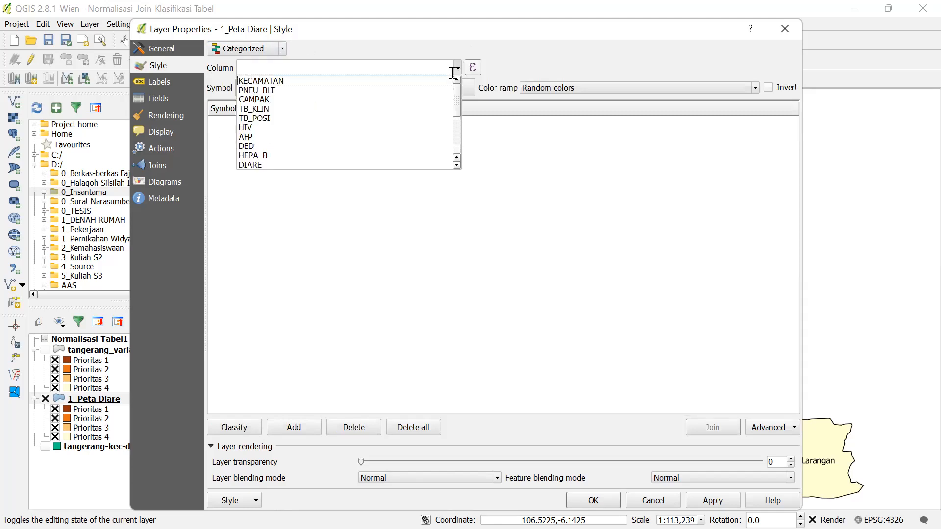
scroll(318, 118, "down", 3)
scroll(301, 129, "down", 2)
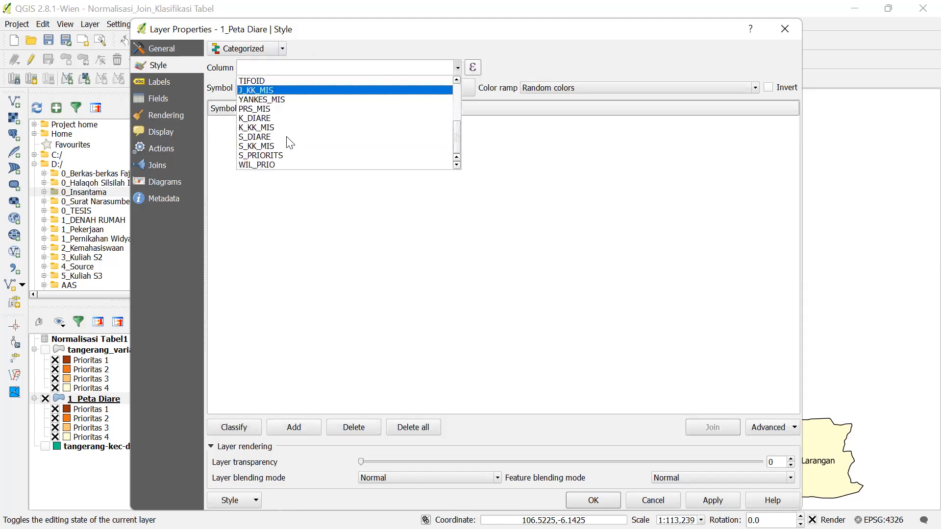
left_click(271, 116)
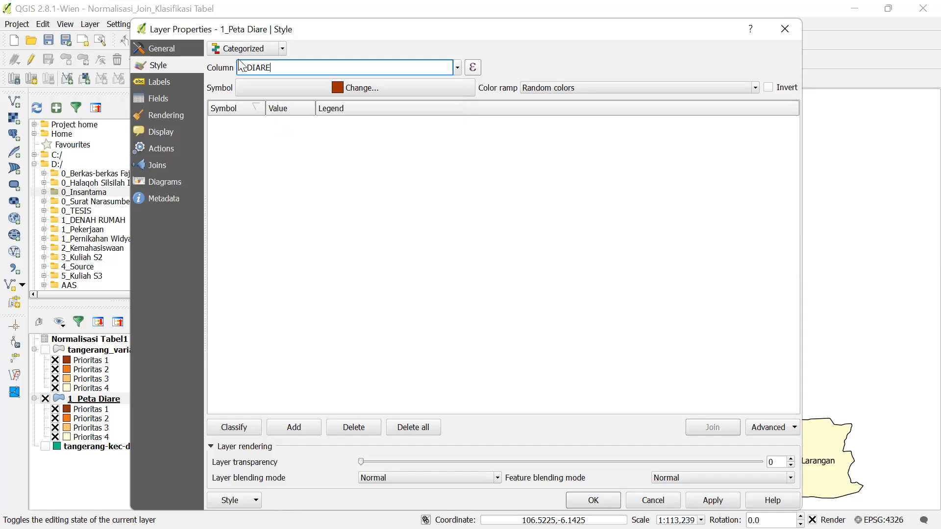
left_click(234, 427)
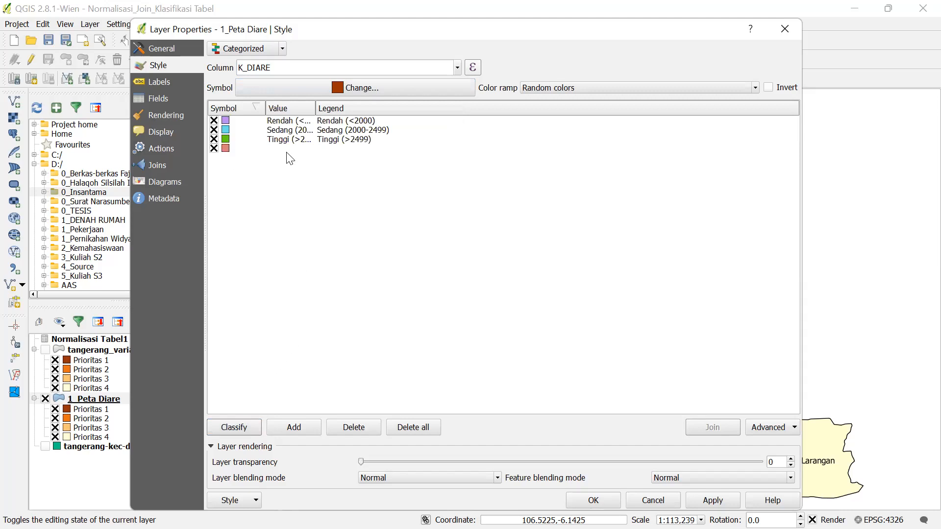
left_click(458, 68)
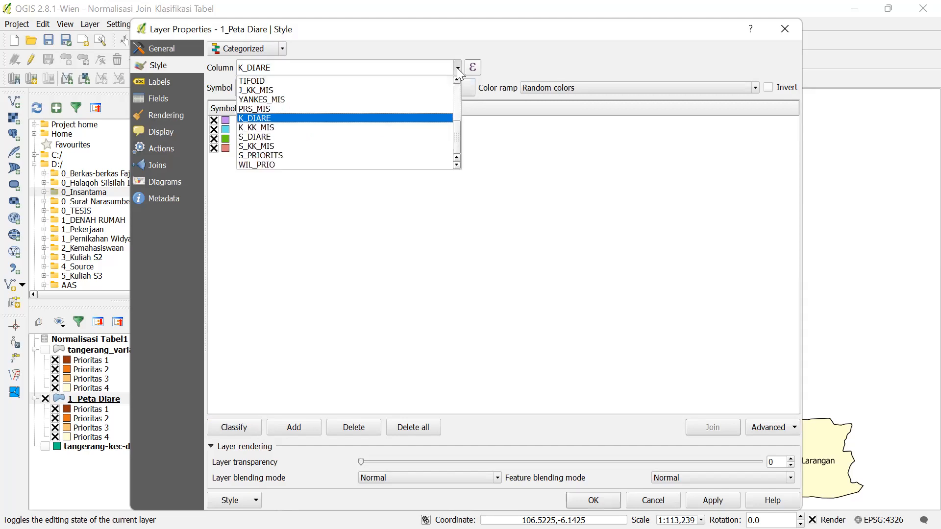
left_click(418, 121)
left_click(243, 428)
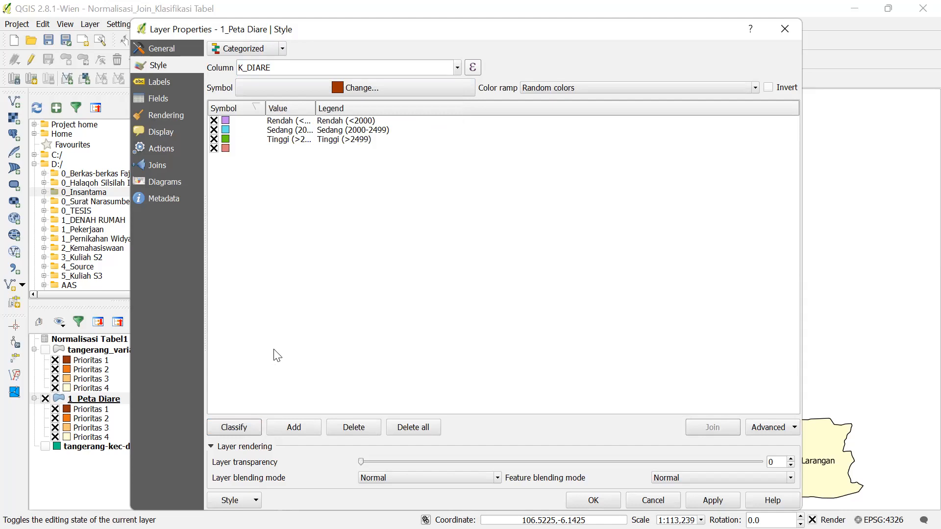
- Widen the Value column, delete the empty class, and close the layer properties window
double_click(314, 107)
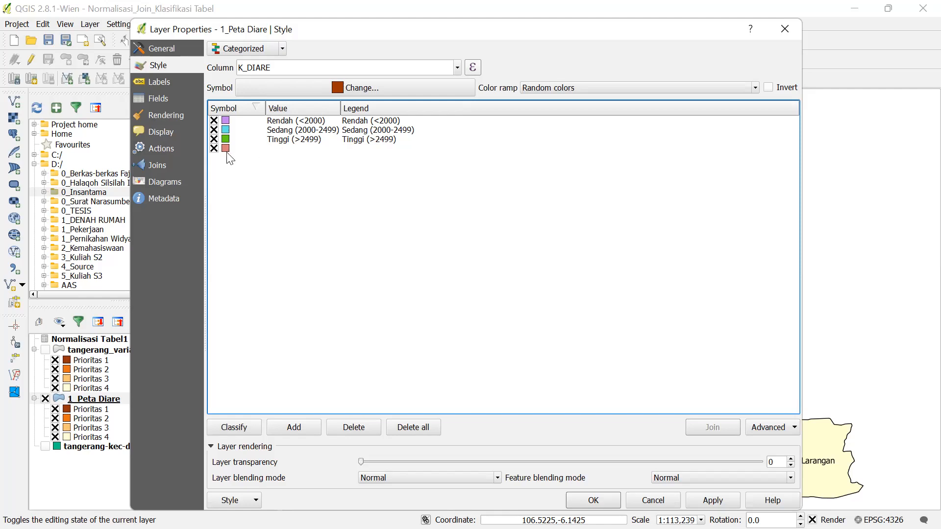
left_click(265, 151)
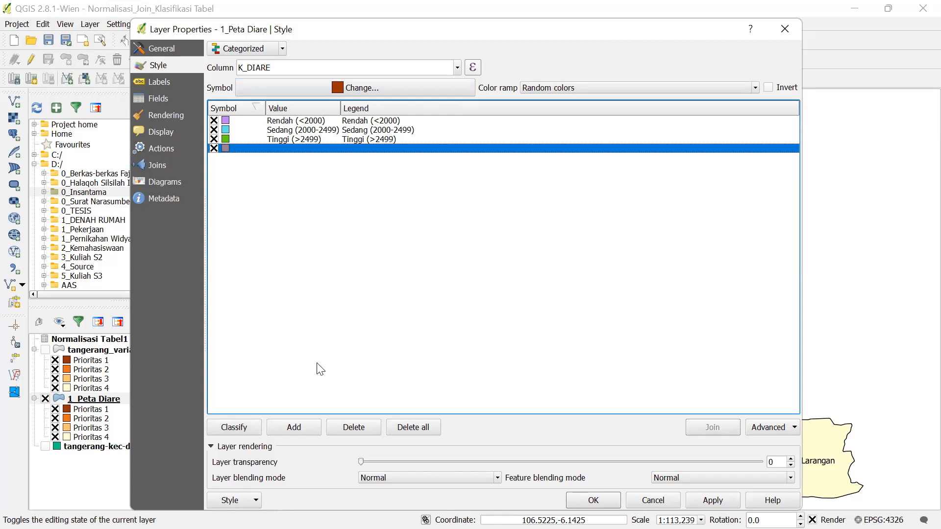
left_click(351, 427)
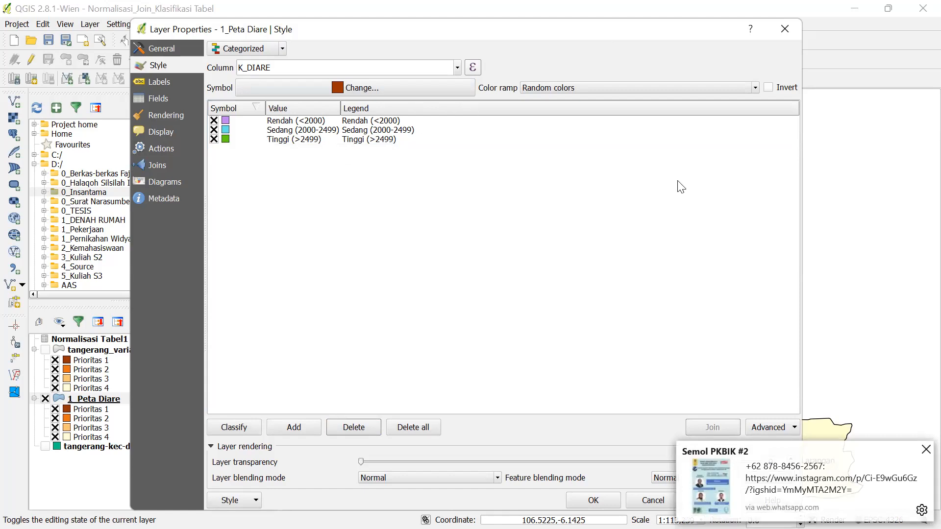
left_click(926, 450)
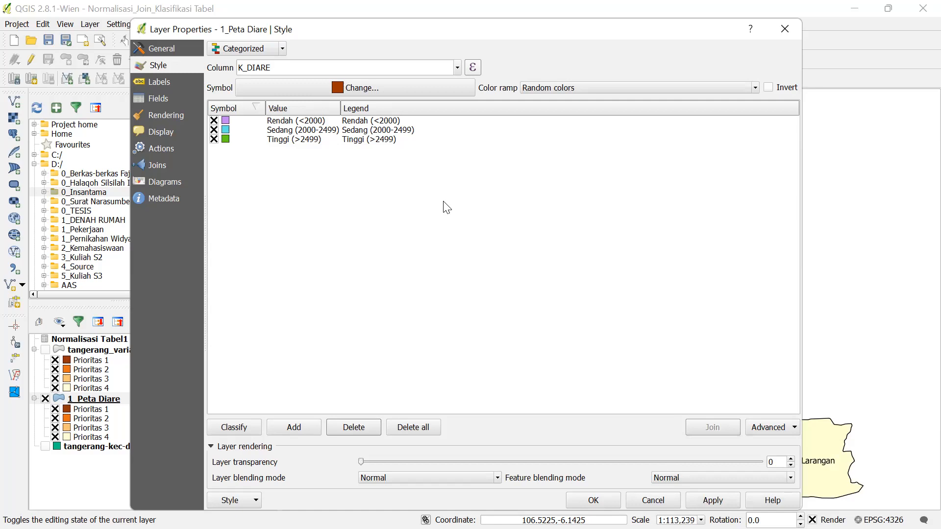
left_click(788, 29)
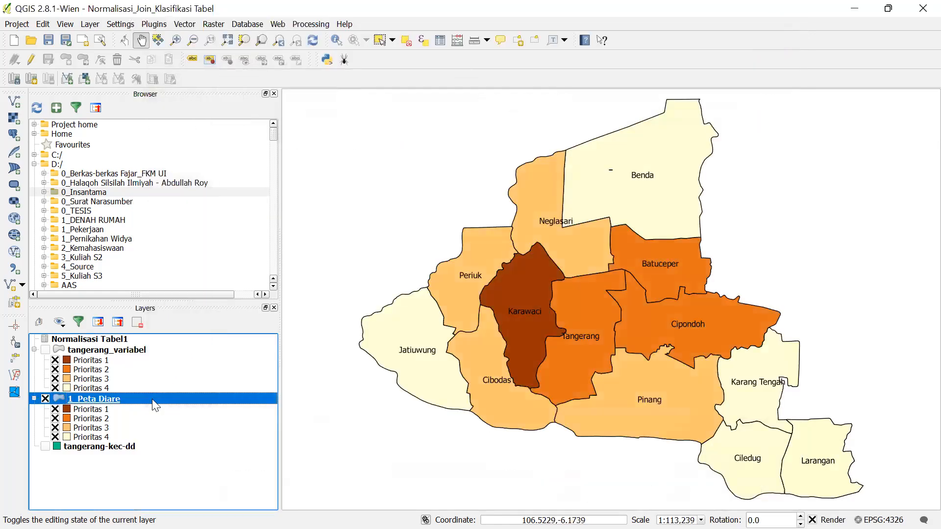
- Duplicate the 1_Peta Diare layer to create a 1_Peta Diare copy
right_click(180, 399)
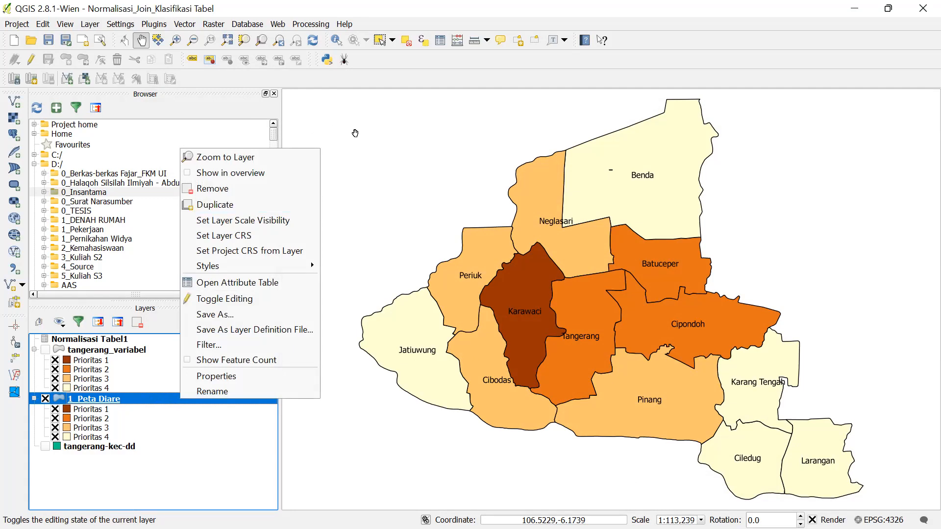
key("alt+Tab")
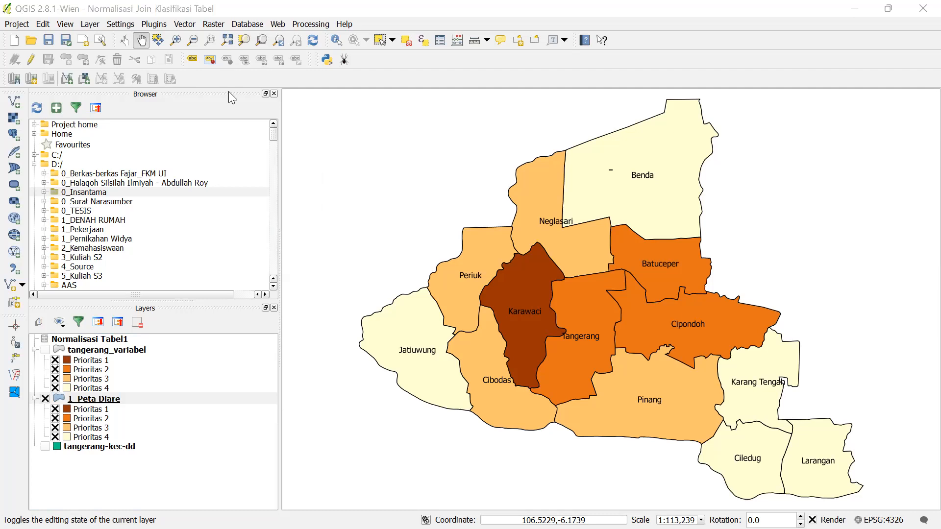
right_click(167, 397)
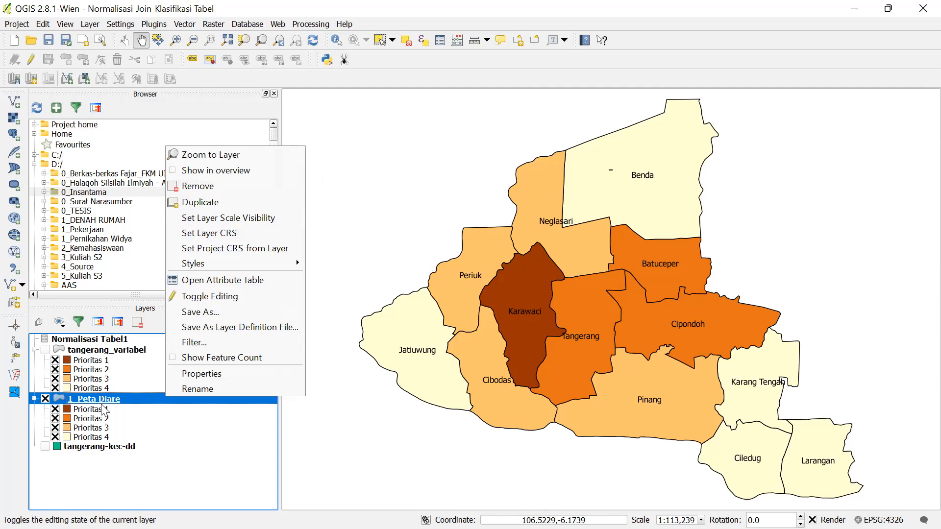
left_click(186, 207)
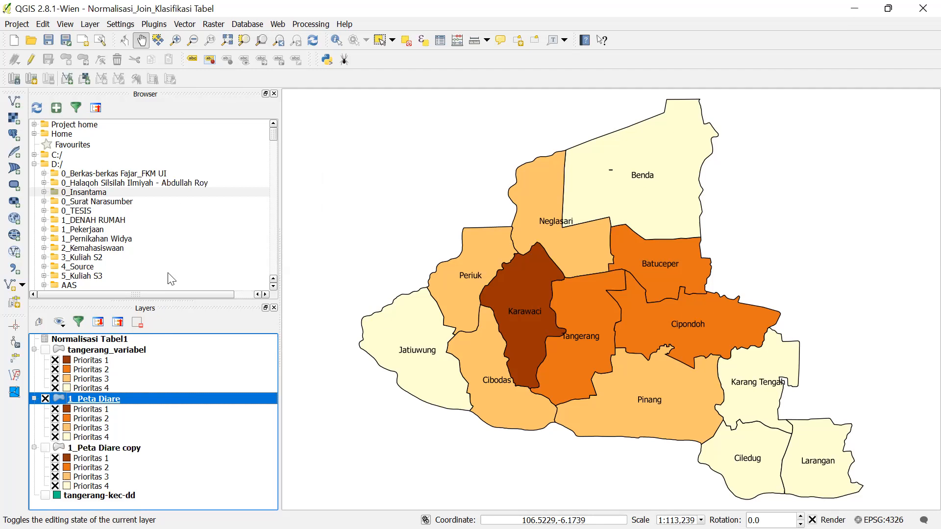
- Select the copy, then the original 1_Peta Diare, and open its style properties
left_click(115, 447)
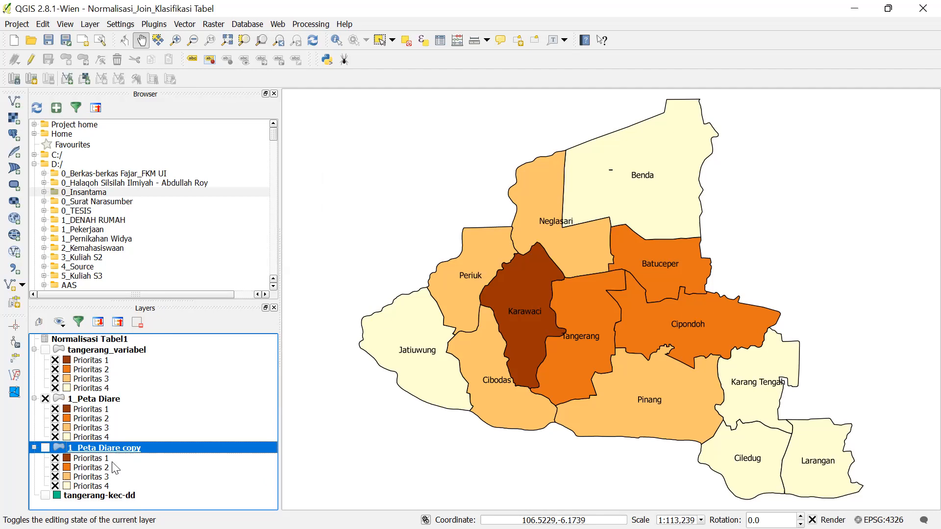
left_click(136, 402)
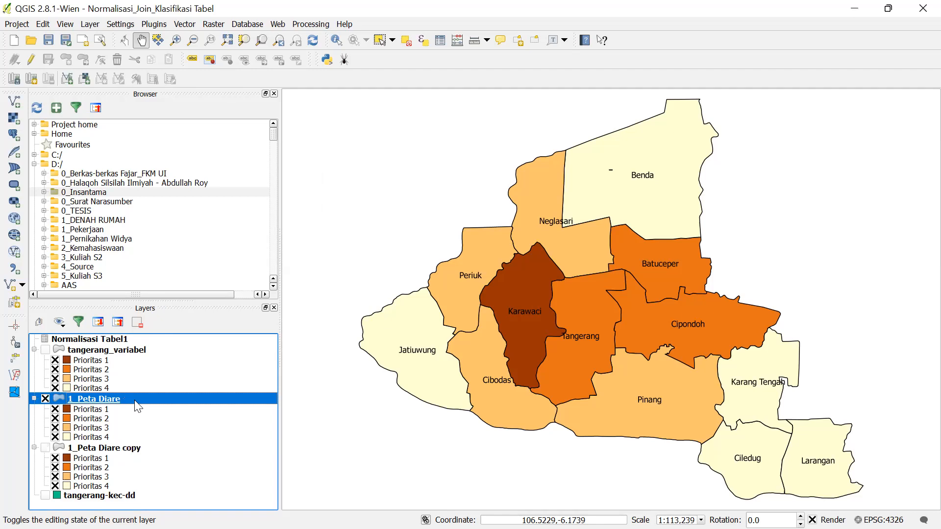
right_click(181, 399)
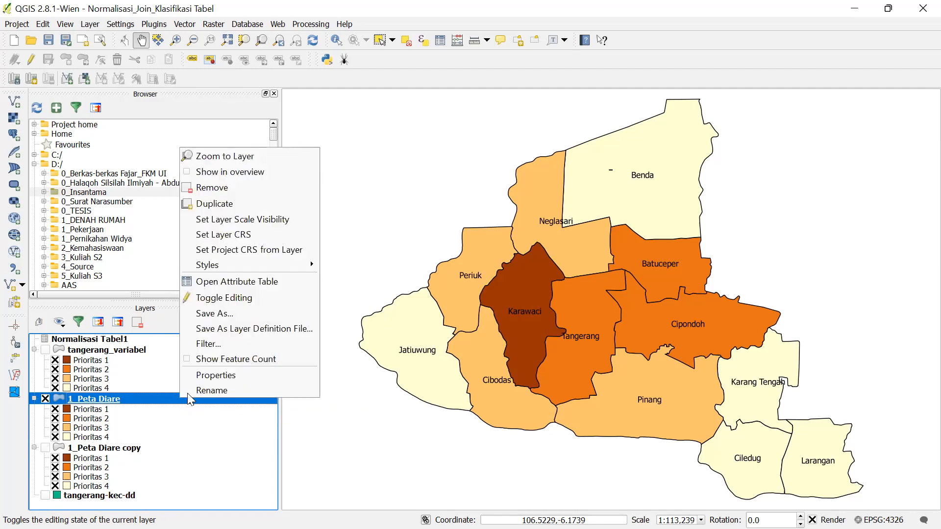
left_click(211, 378)
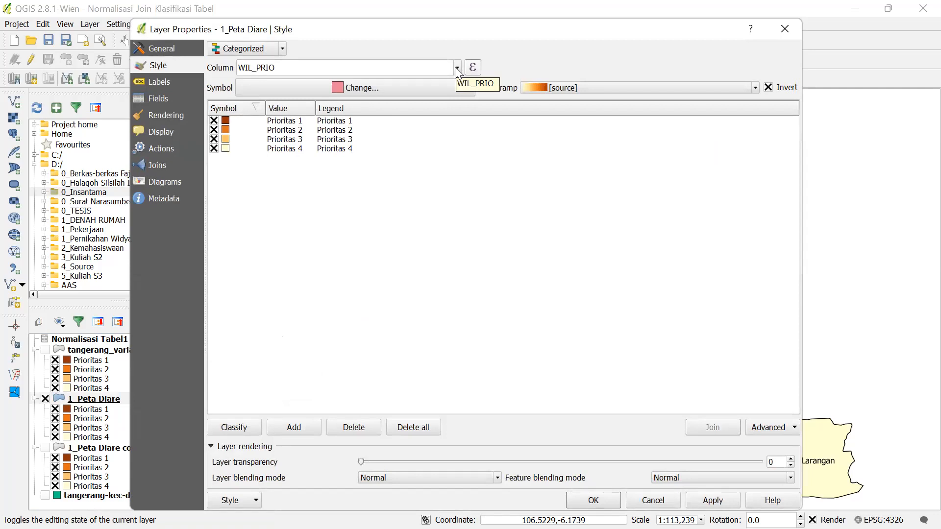
- Set Column to K_DIARE, then reset the renderer via Single Symbol back to Categorized
left_click(456, 68)
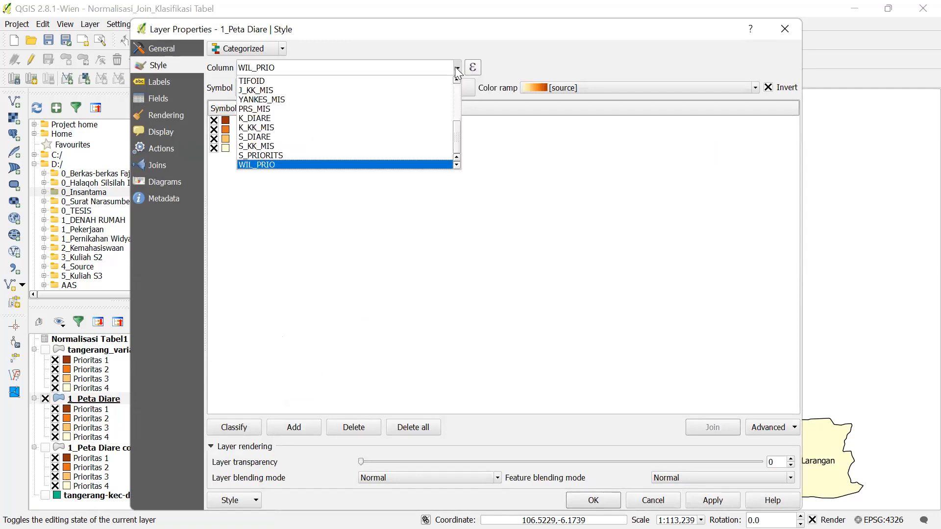
left_click(361, 119)
left_click(276, 50)
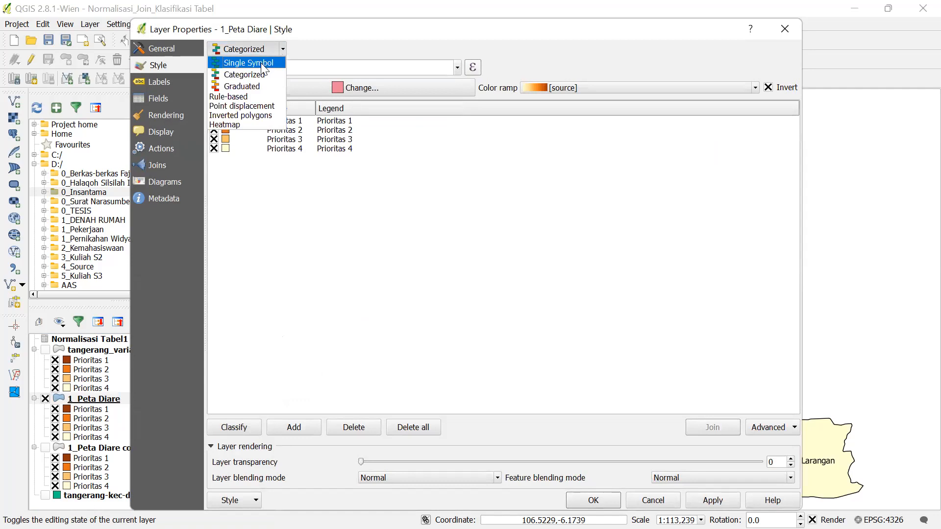
left_click(264, 64)
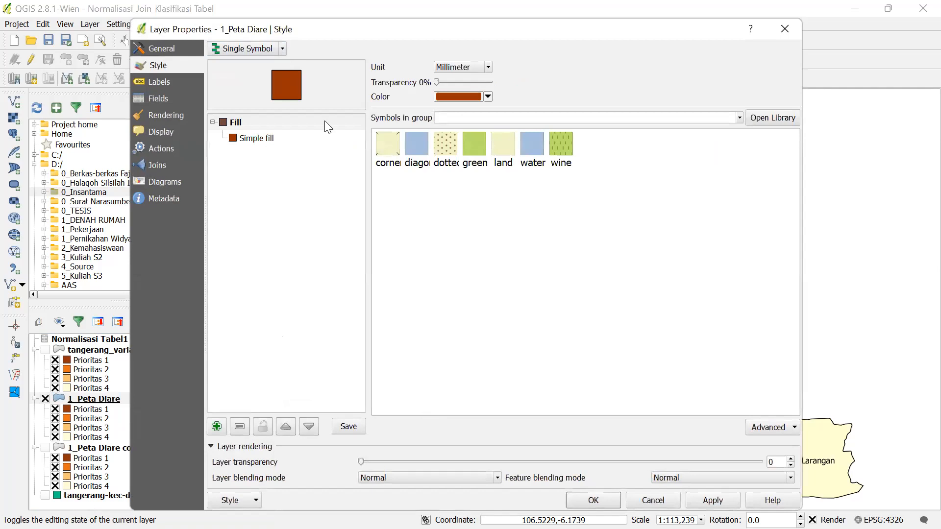
left_click(269, 50)
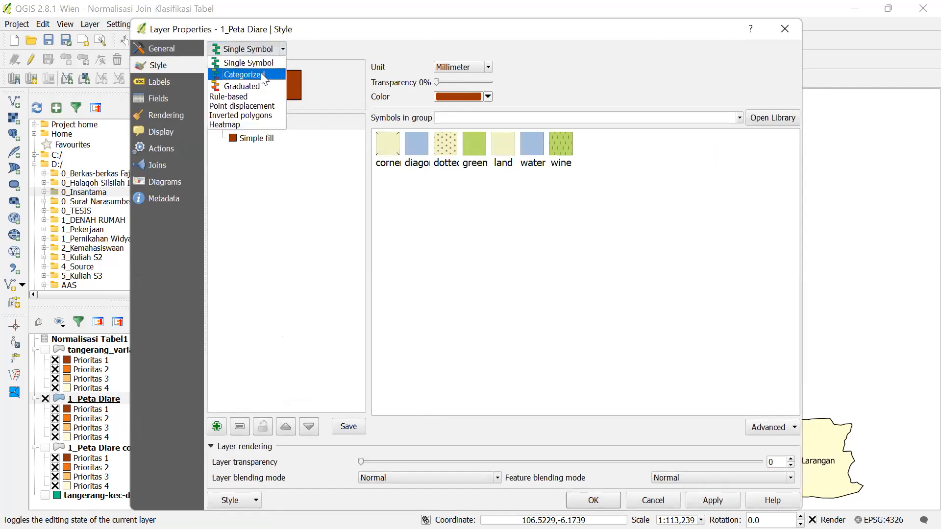
left_click(261, 73)
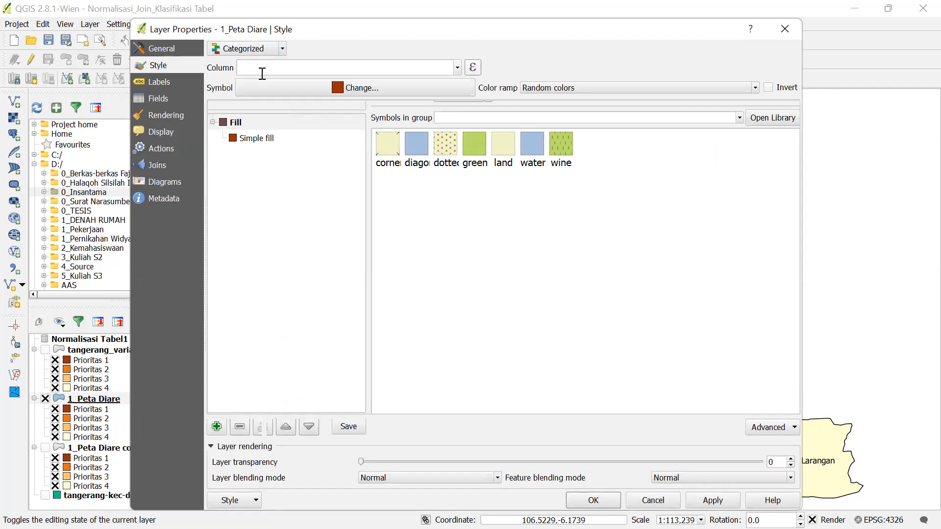
- Classify by K_DIARE into Rendah, Sedang and Tinggi and delete the empty fourth category
left_click(455, 71)
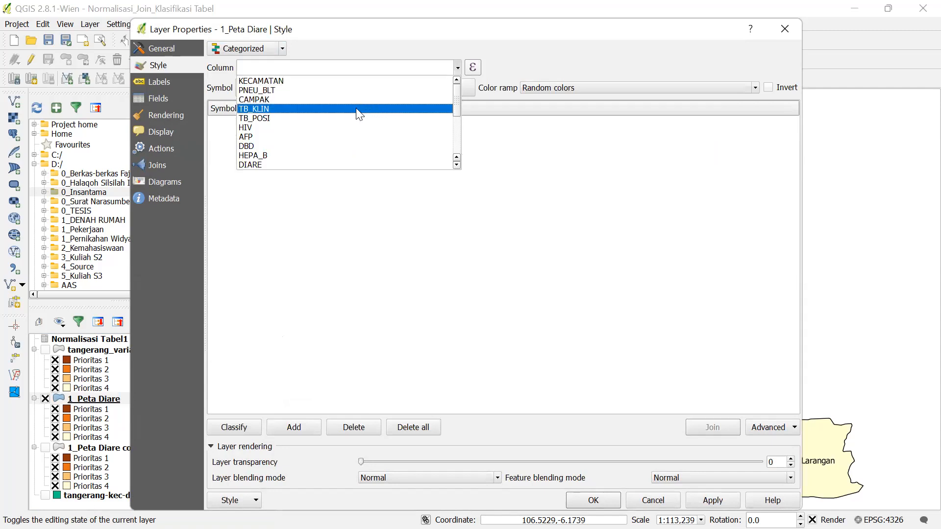
scroll(313, 137, "down", 2)
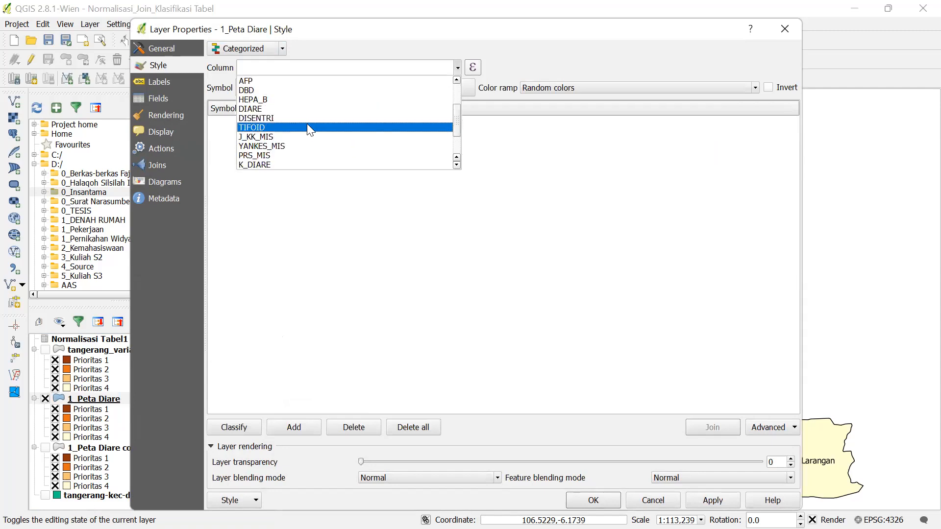
left_click(296, 165)
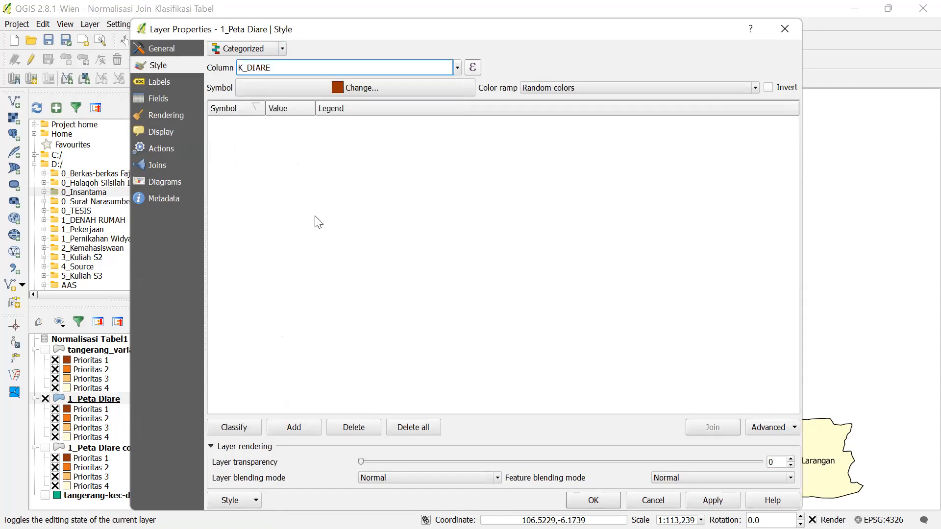
left_click(245, 429)
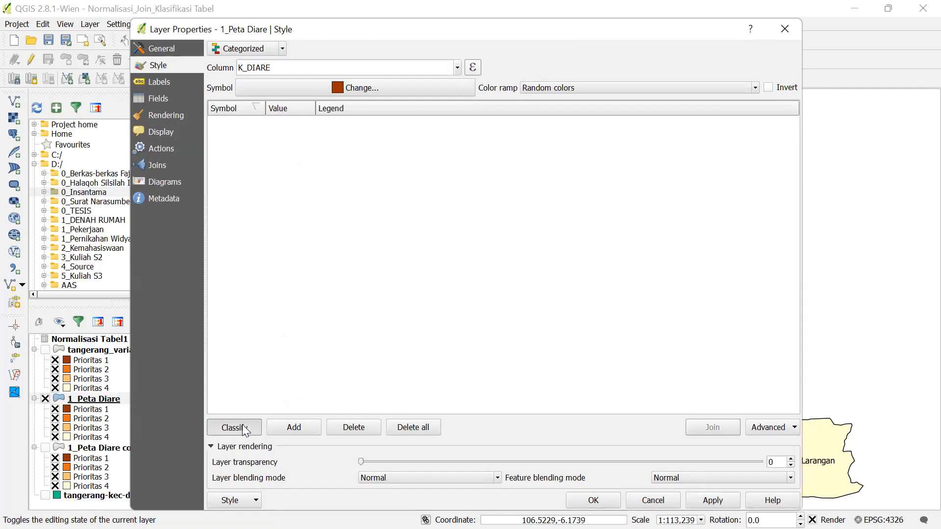
double_click(265, 149)
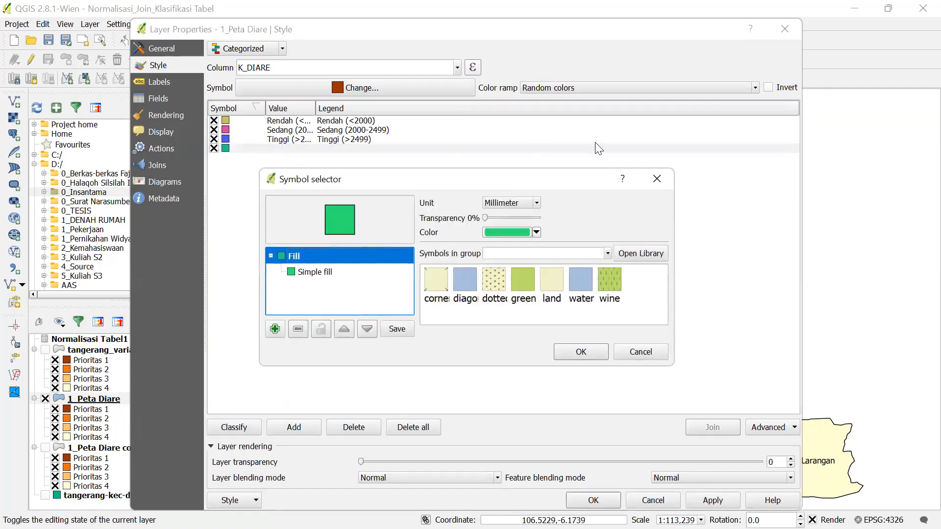
left_click(657, 179)
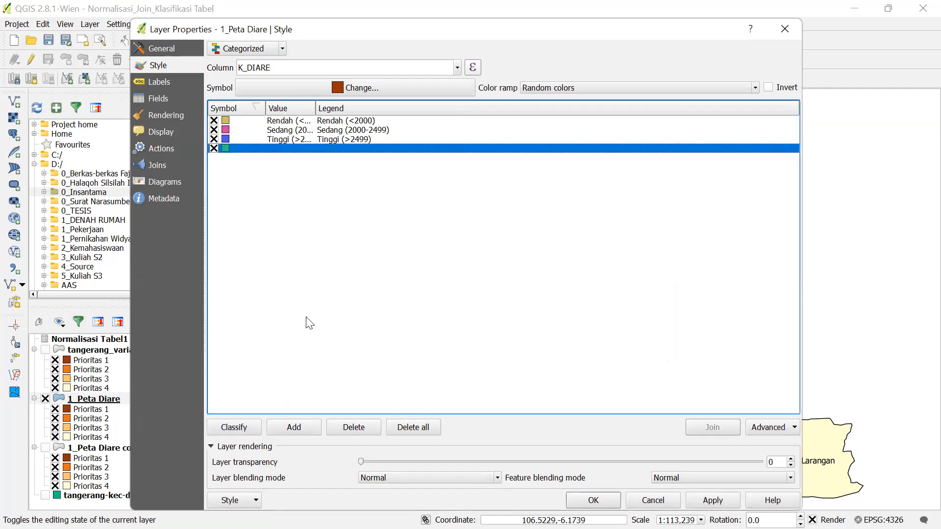
left_click(354, 426)
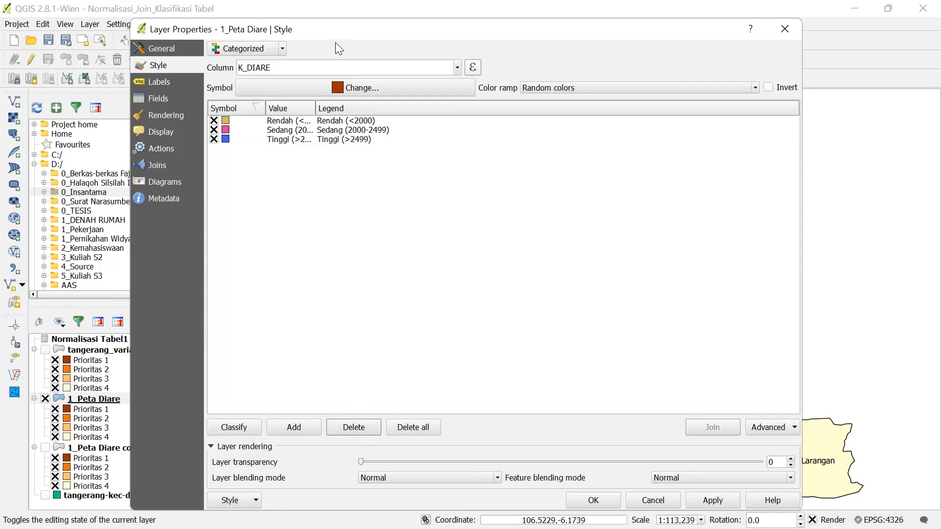
- Open the Color ramp list and scroll down toward the YlOrBr ramp
left_click(541, 91)
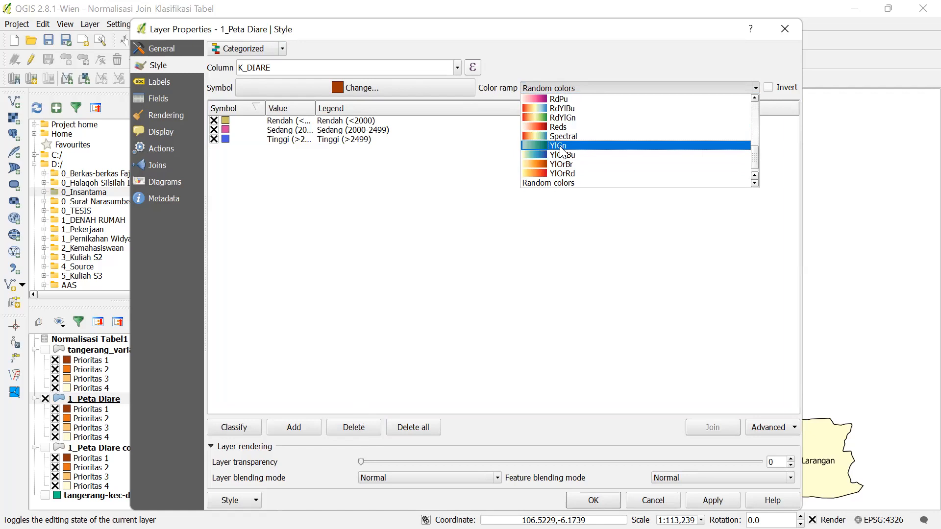
scroll(564, 163, "down", 1)
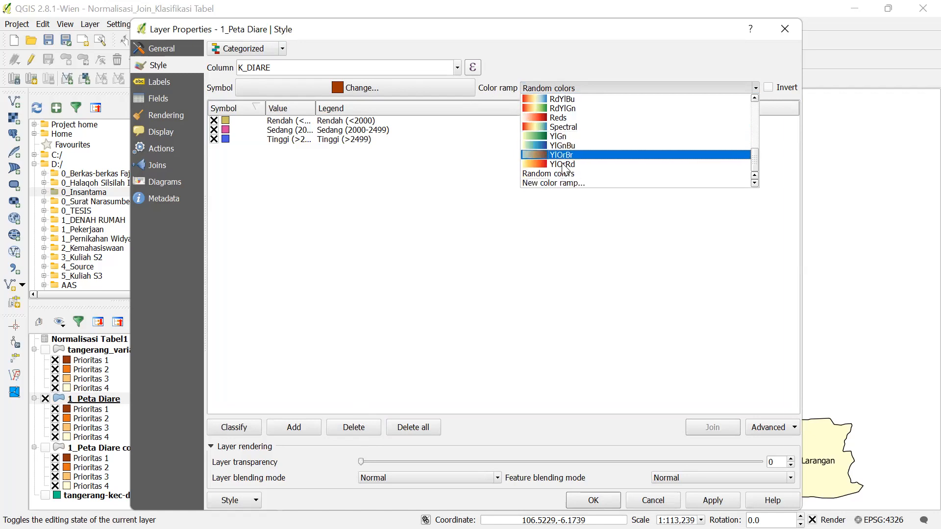
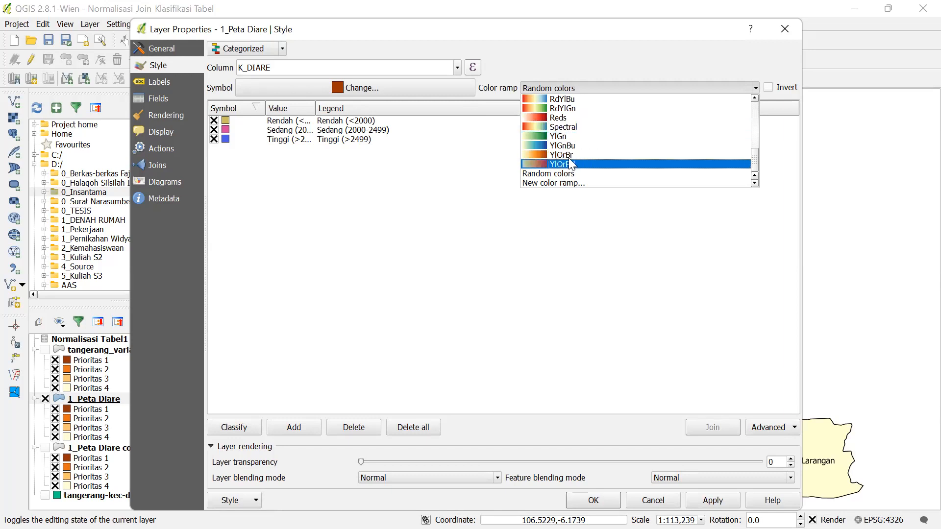
- Apply the Reds colour ramp to the Rendah, Sedang and Tinggi K_DIARE classes
scroll(566, 161, "up", 1)
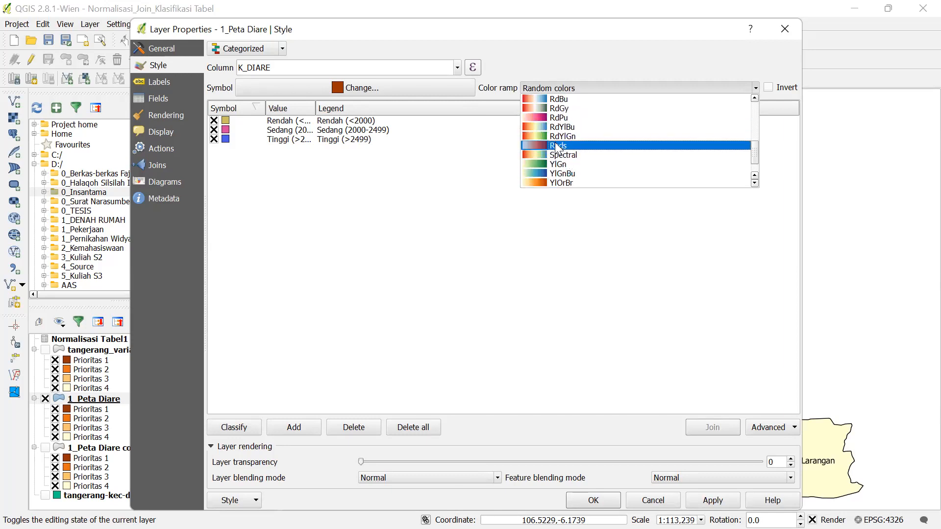
left_click(559, 146)
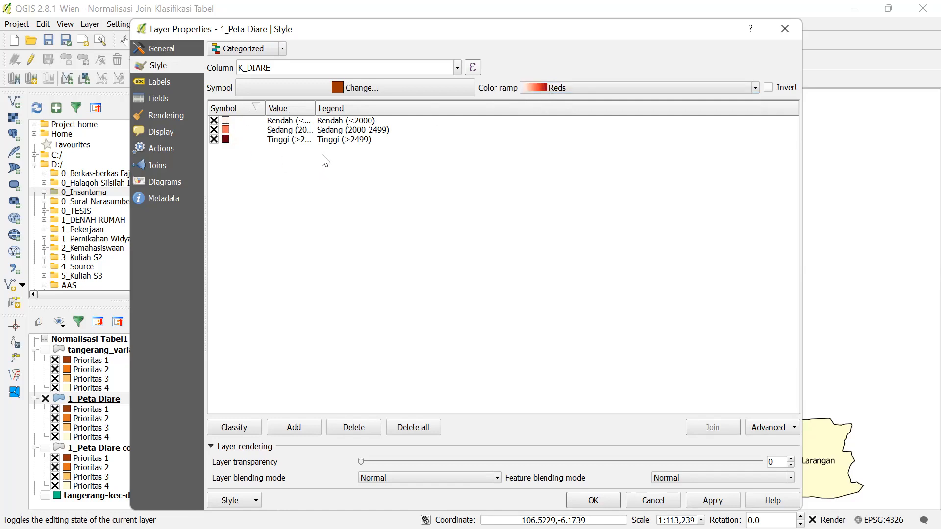
double_click(316, 109)
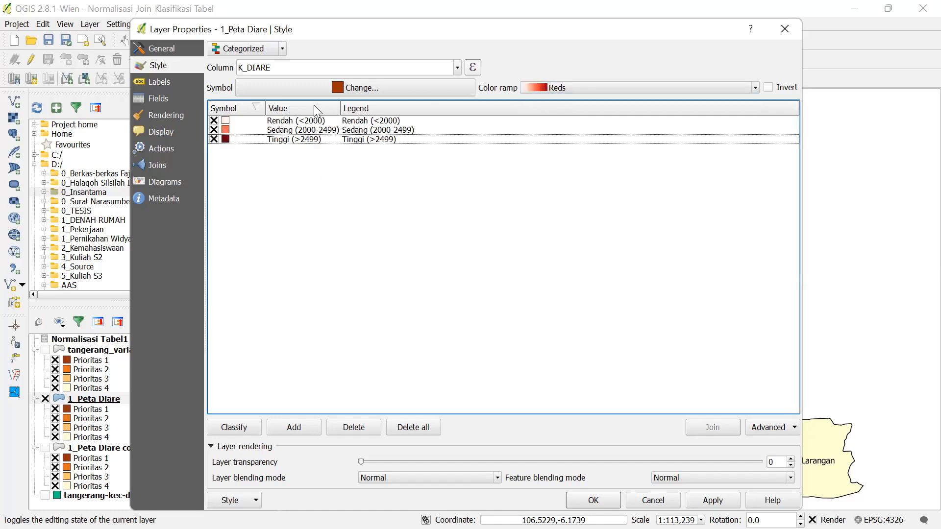
left_click(711, 501)
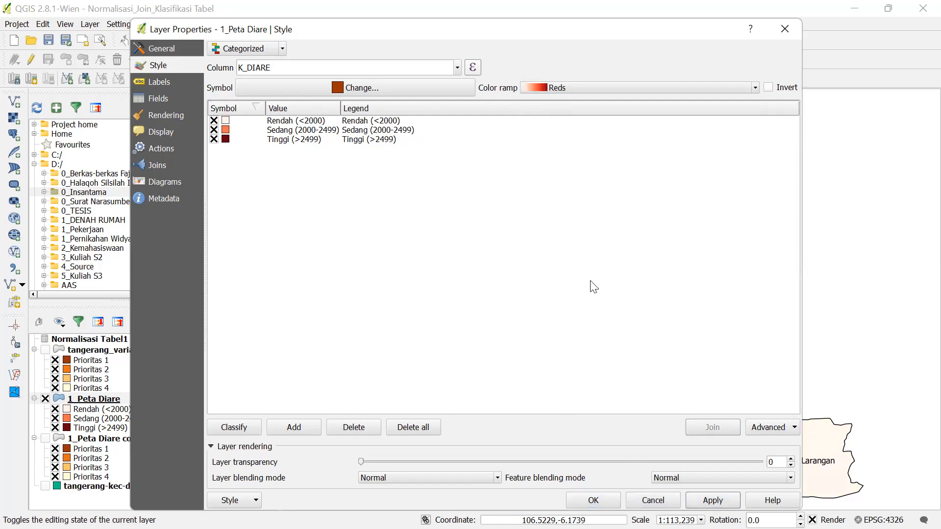
- Confirm the red style with OK, then reopen the 1_Peta Diare layer properties
left_click(593, 500)
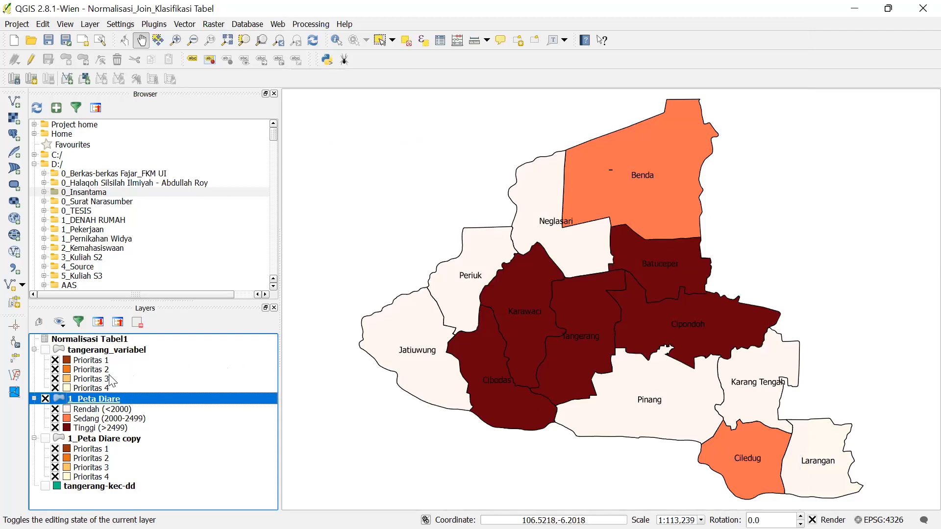
right_click(163, 399)
left_click(185, 377)
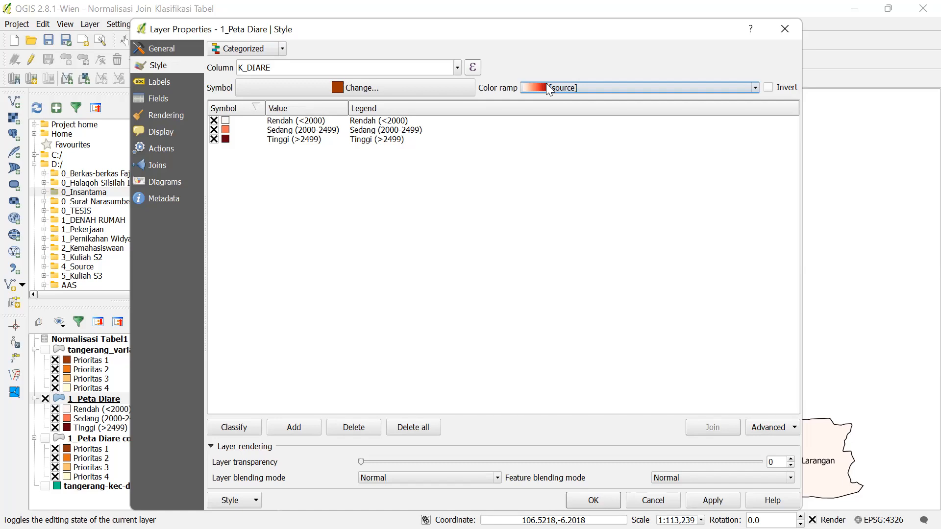
- Invert the Reds ramp so Rendah is darkest and Tinggi lightest
left_click(769, 88)
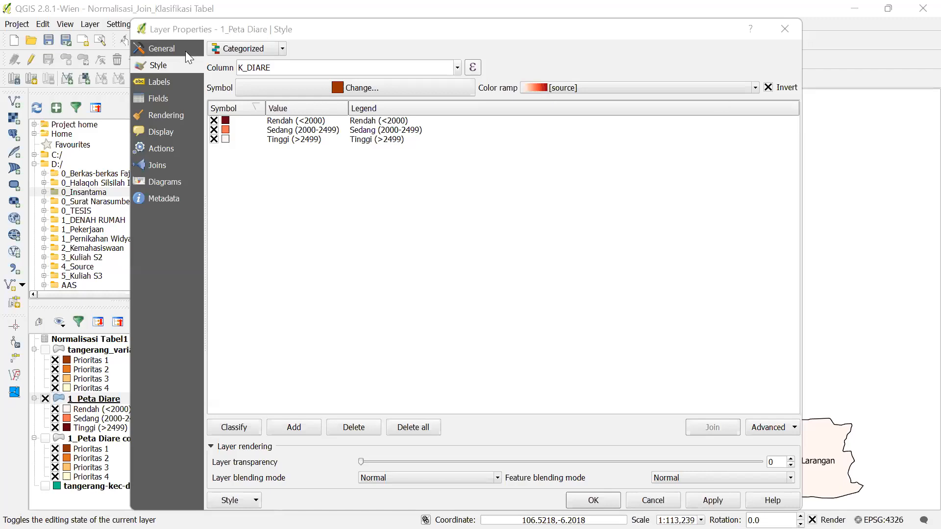
- Close the 1_Peta Diare properties and open the properties of 1_Peta Diare copy
left_click_drag(769, 36, 749, 130)
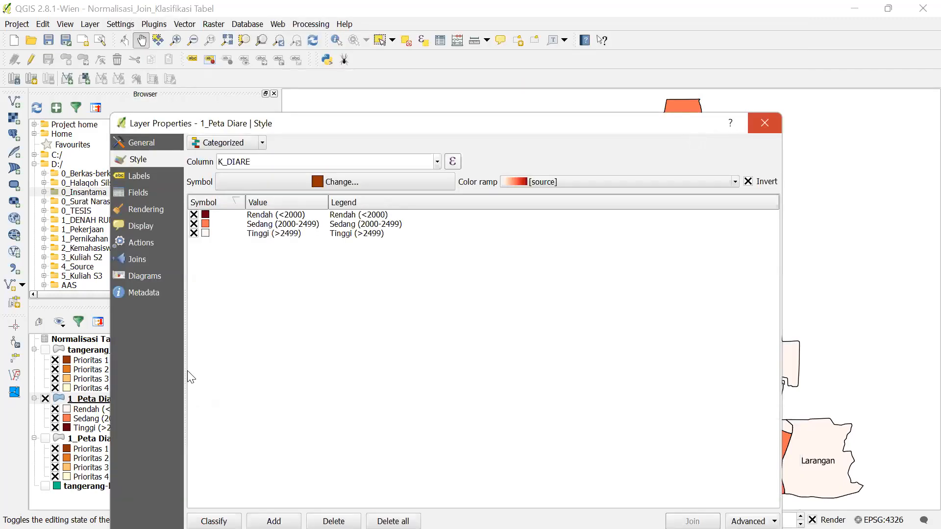
key("Escape")
right_click(90, 439)
left_click(115, 416)
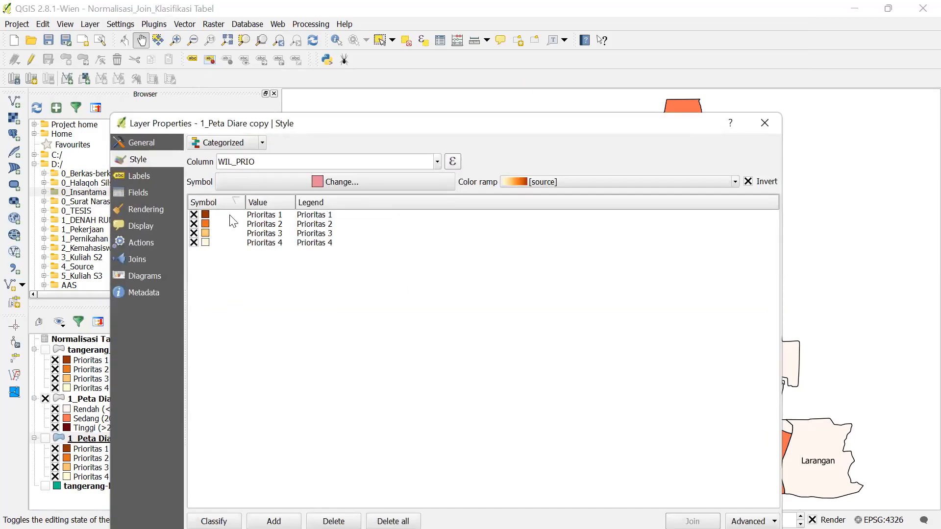
- Classify by K_KK_MIS, replacing Prioritas classes, then cycle the renderer back to Categorized
left_click(437, 162)
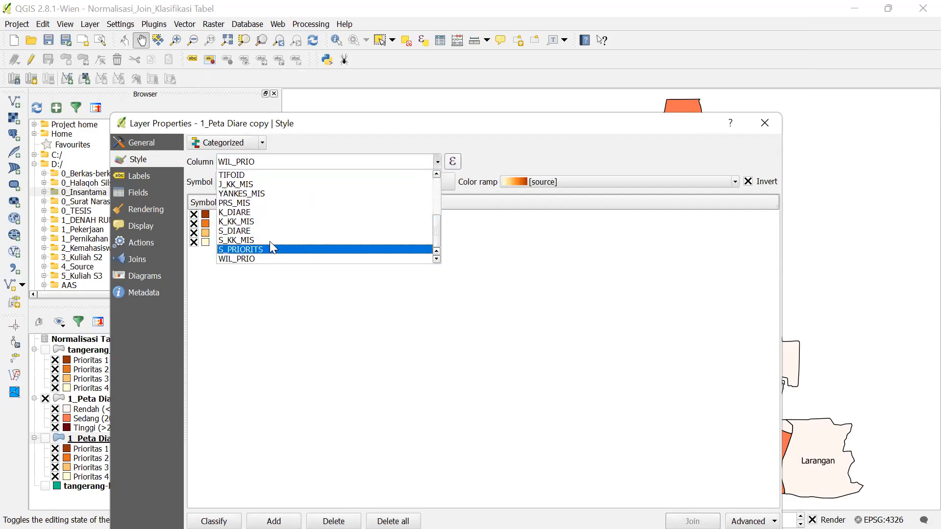
left_click(294, 221)
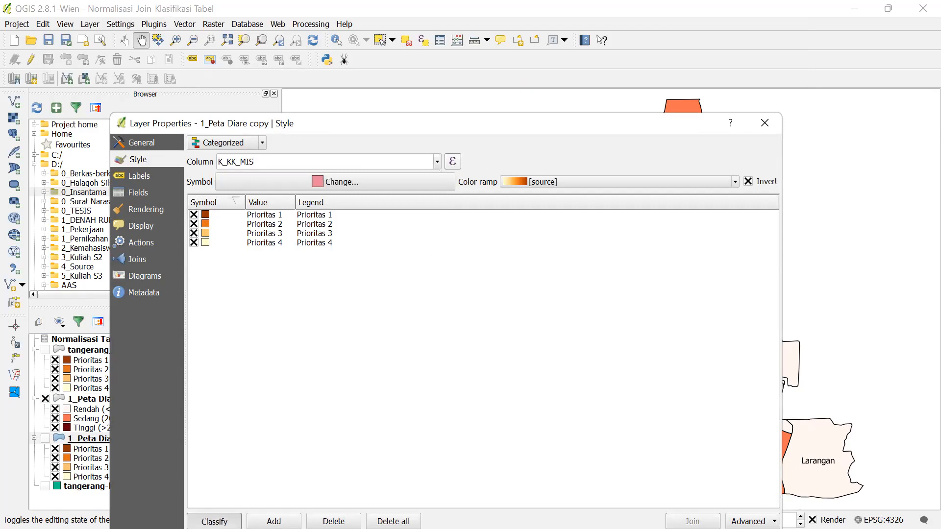
left_click(214, 521)
left_click(397, 388)
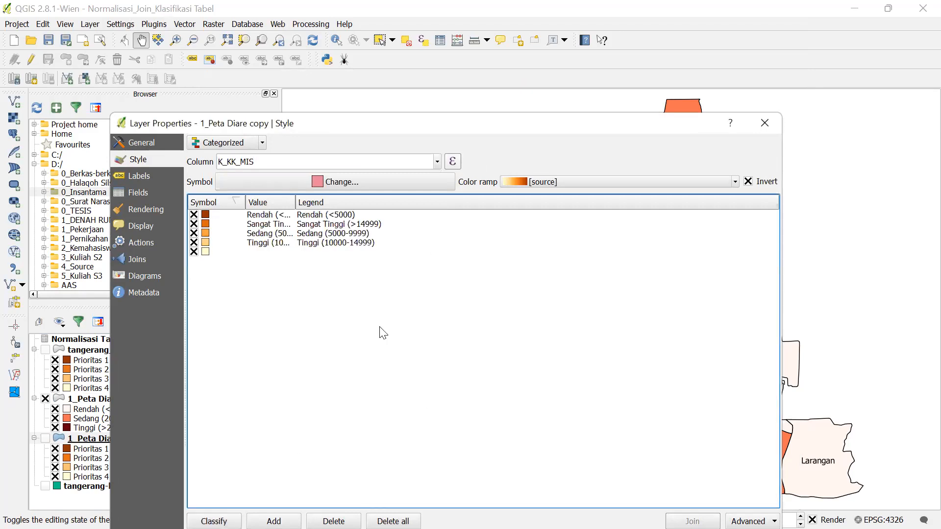
left_click(247, 143)
left_click(235, 156)
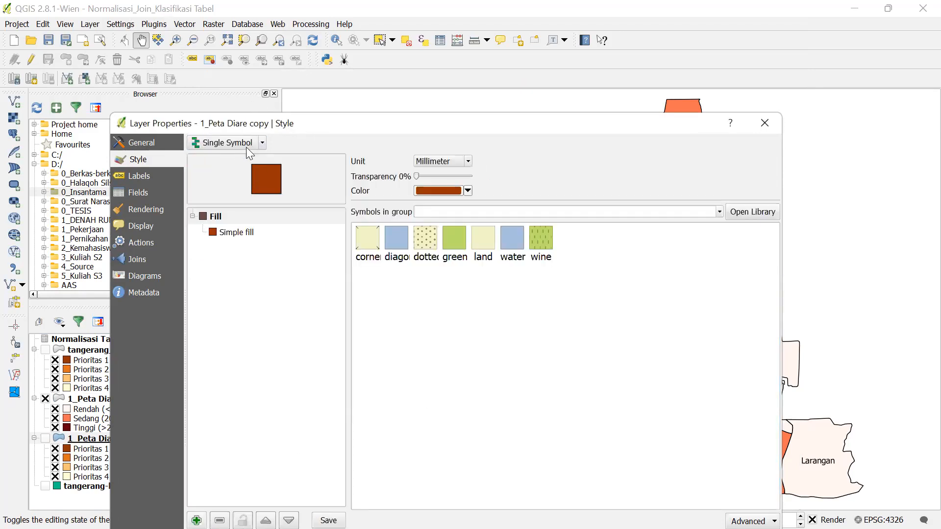
left_click(246, 148)
left_click(232, 181)
left_click(237, 147)
left_click(231, 168)
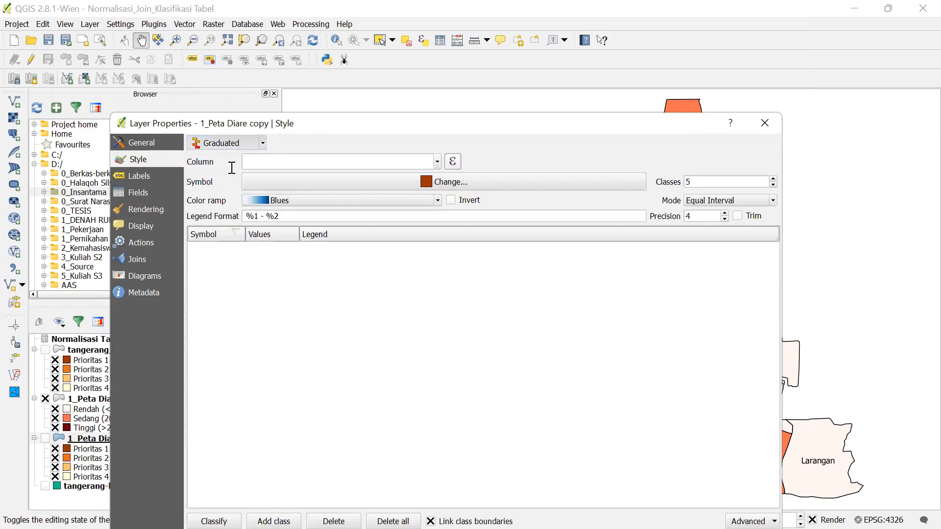
- Reclassify by K_KK_MIS into Rendah through Sangat Tinggi and delete the empty fifth category
left_click(436, 164)
scroll(297, 237, "down", 5)
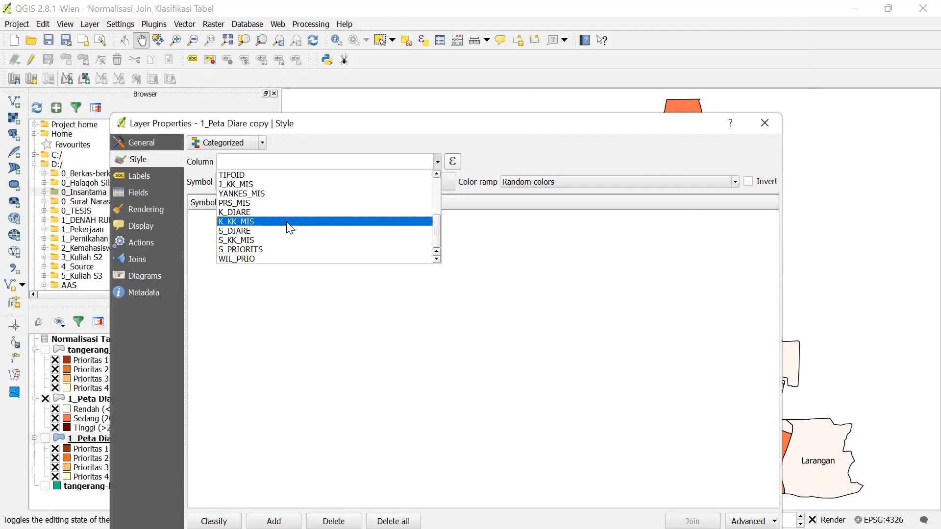
left_click(290, 223)
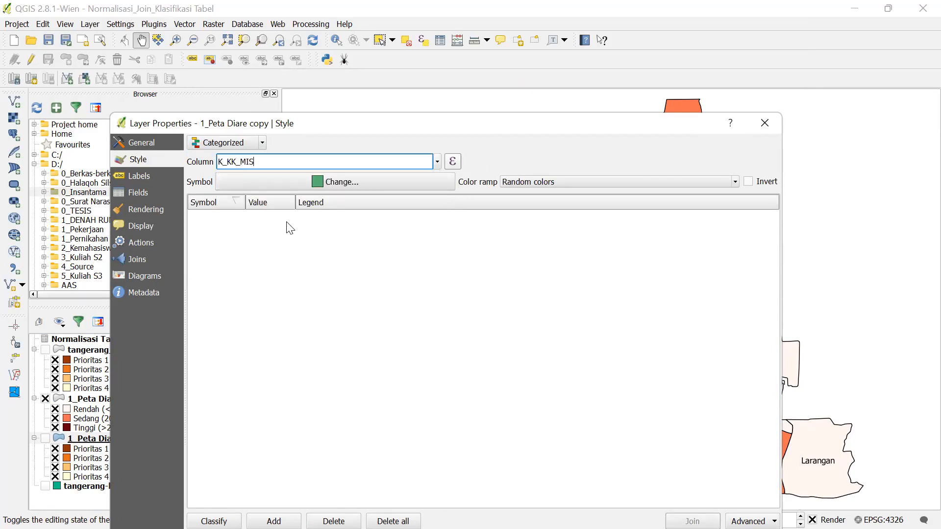
left_click(214, 522)
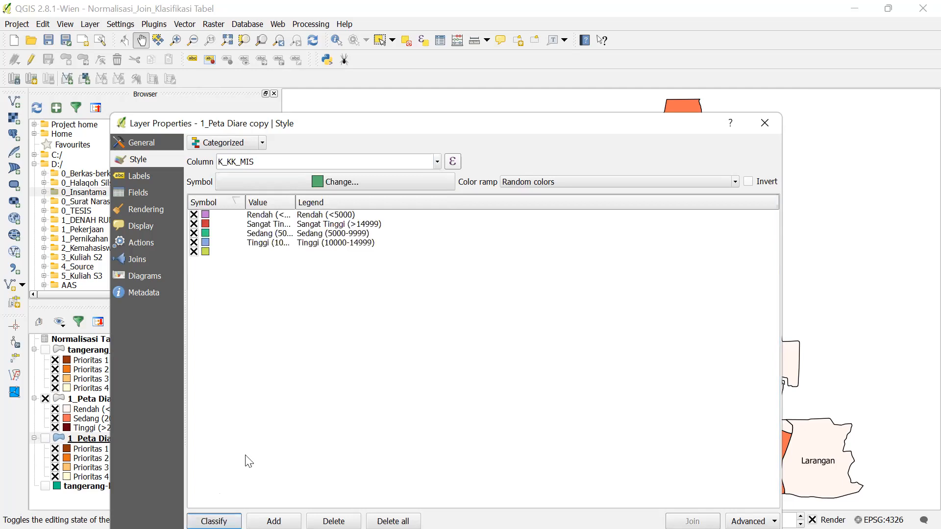
left_click(226, 253)
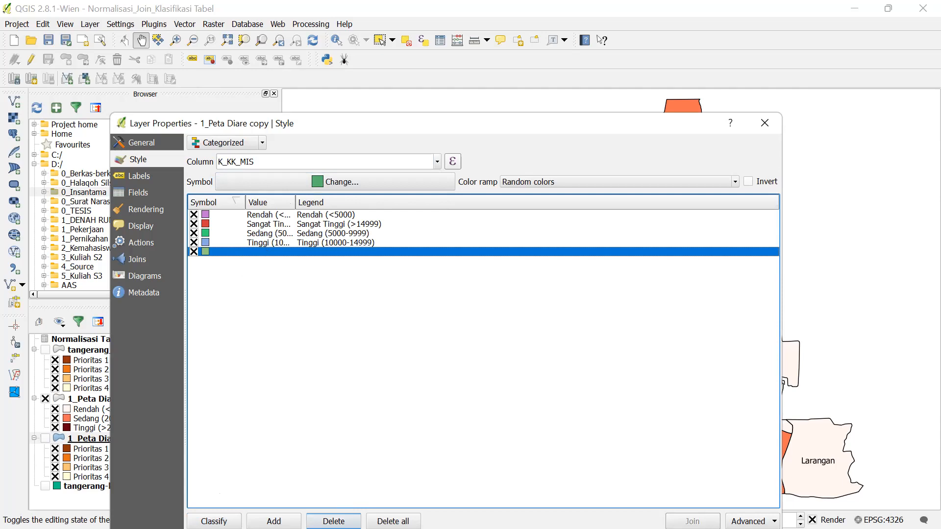
left_click(333, 521)
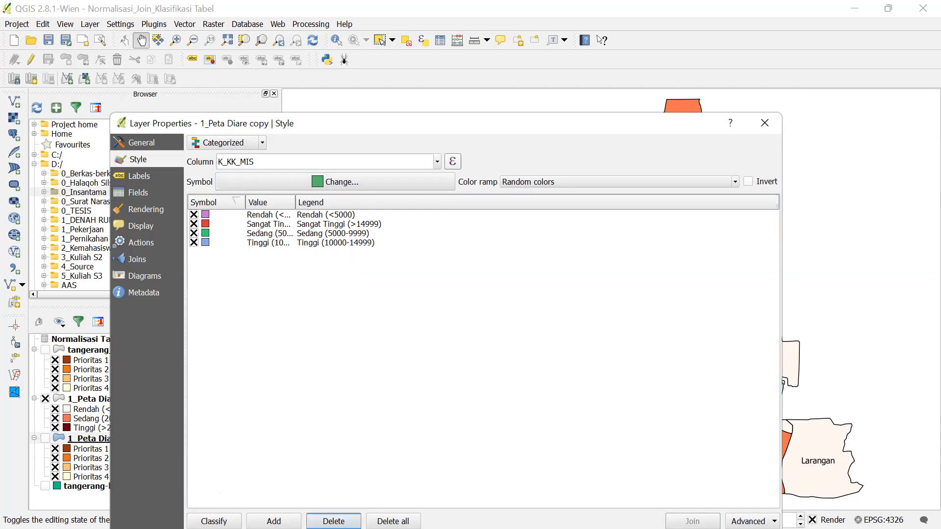
double_click(295, 201)
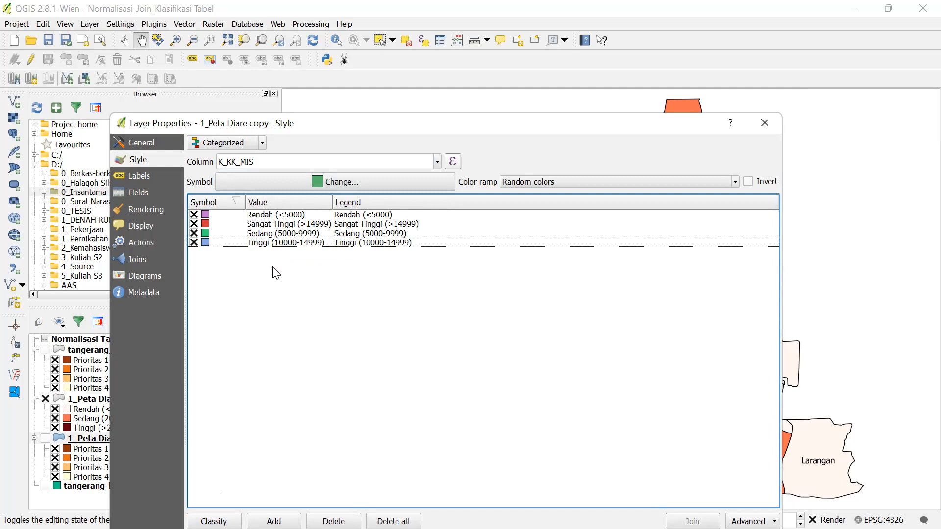
left_click(270, 228)
left_click_drag(269, 227, 275, 278)
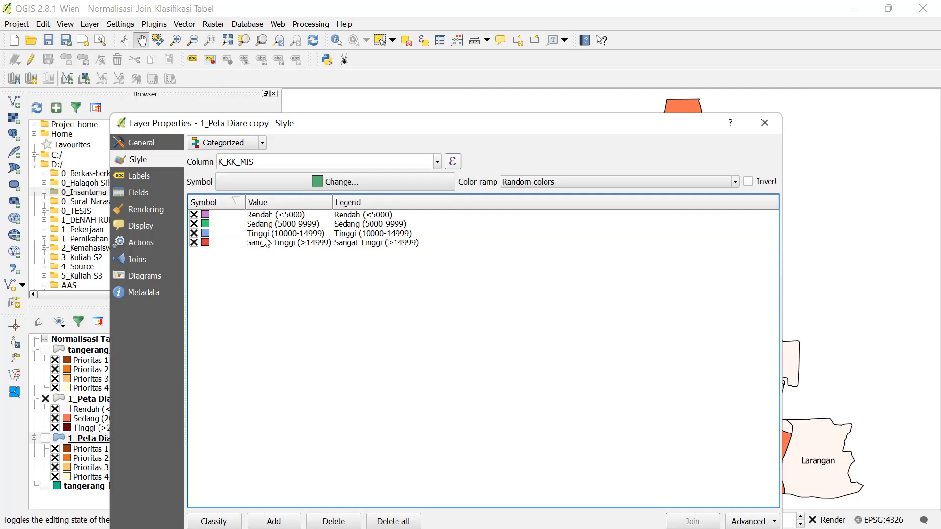
left_click_drag(263, 245, 261, 224)
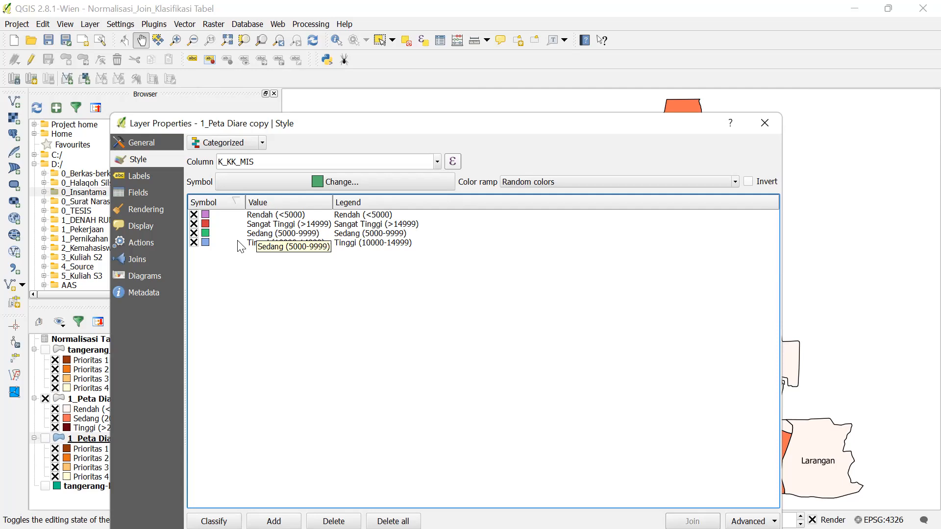
left_click(278, 226)
left_click_drag(278, 228, 281, 269)
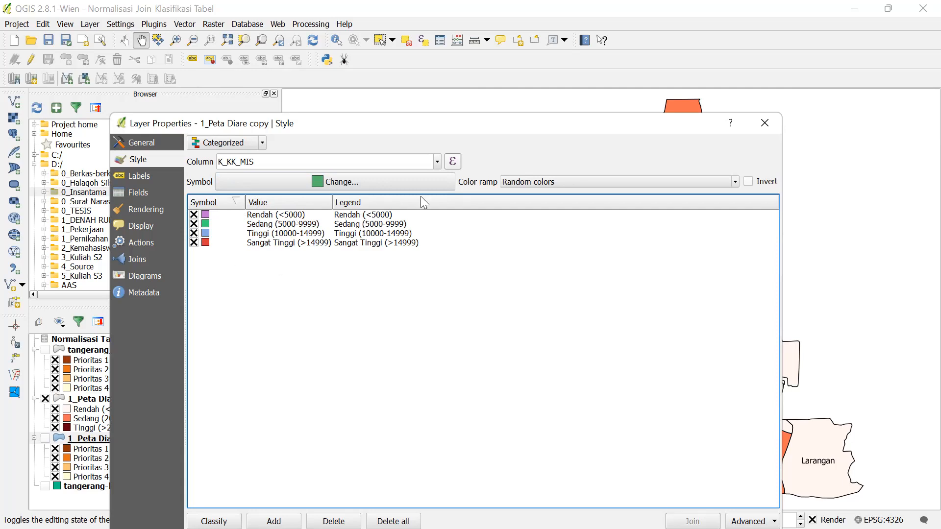
- Choose the YlGn ramp for the four K_KK_MIS classes, light to dark green
left_click(734, 181)
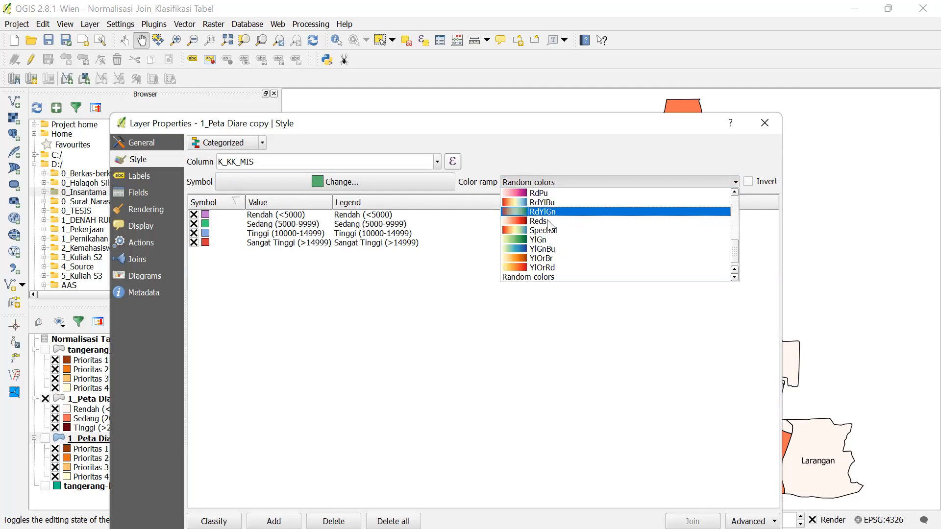
scroll(554, 255, "down", 1)
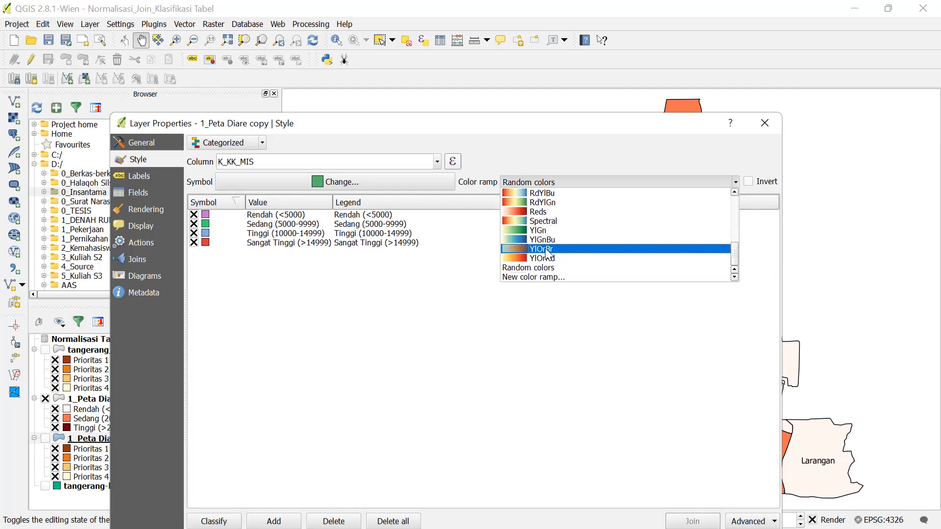
left_click(533, 236)
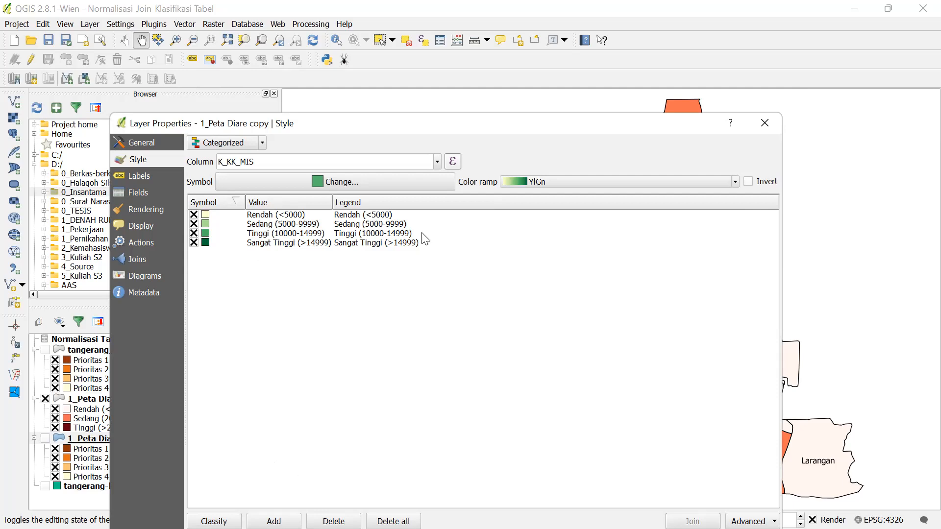
left_click_drag(412, 127, 467, 15)
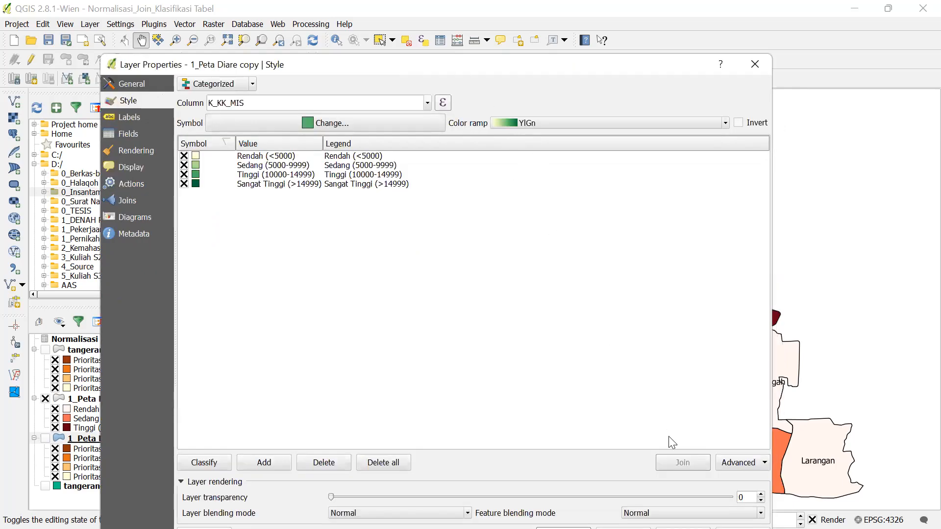
- Apply the green style, hide 1_Peta Diare and show 1_Peta Diare copy on the map
left_click(685, 479)
left_click(582, 481)
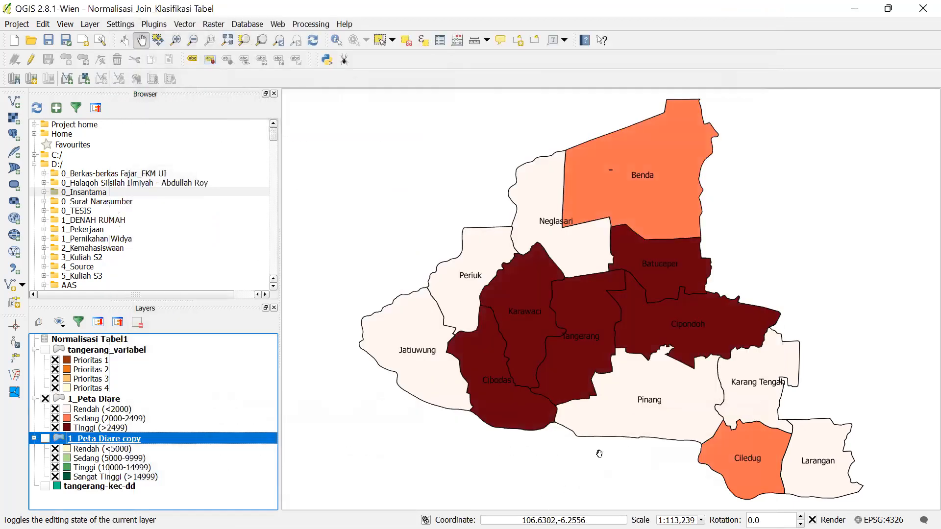
left_click(45, 399)
left_click(45, 438)
- Reopen and close the copy layer's properties, reselecting 1_Peta Diare copy in the Layers panel
double_click(46, 440)
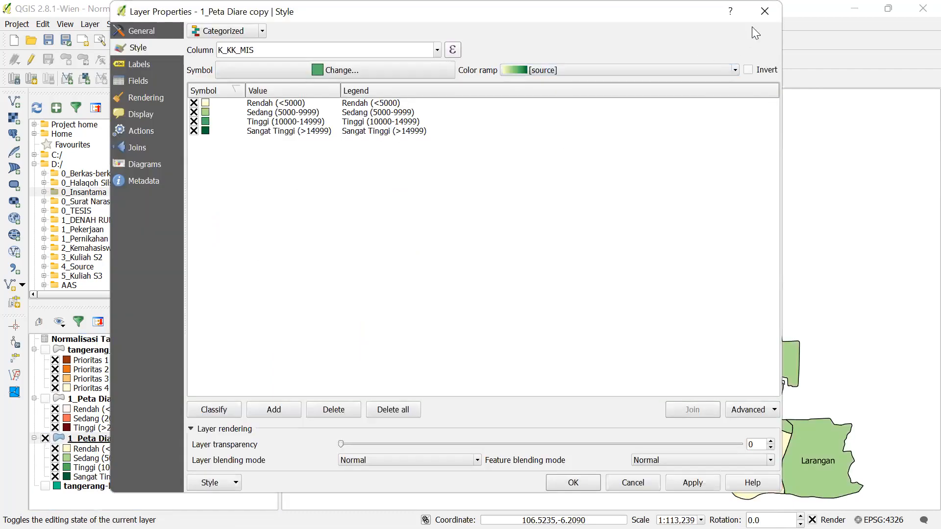
left_click(751, 24)
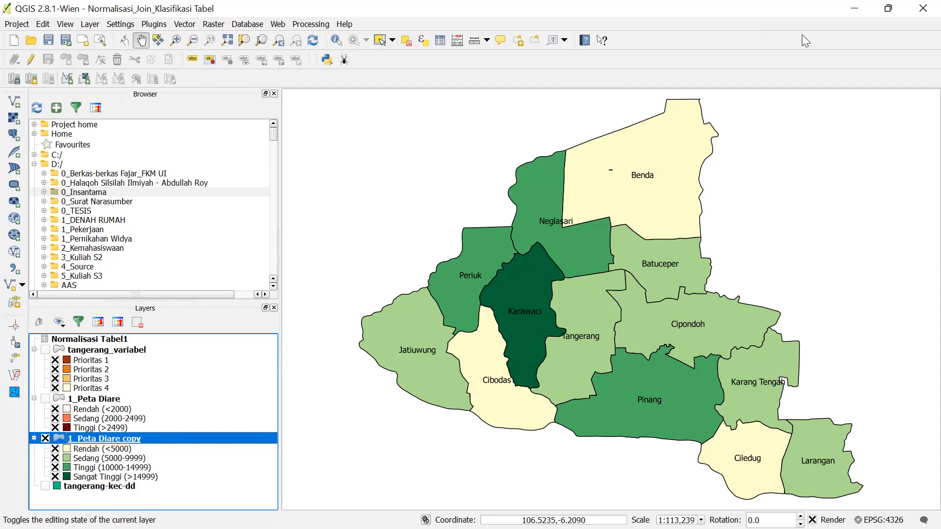
left_click(207, 400)
left_click(207, 440)
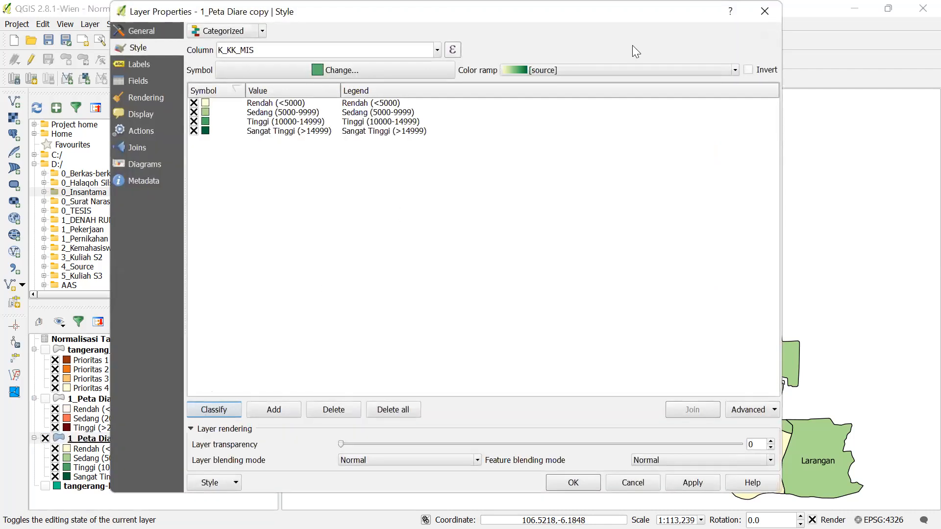
left_click(765, 10)
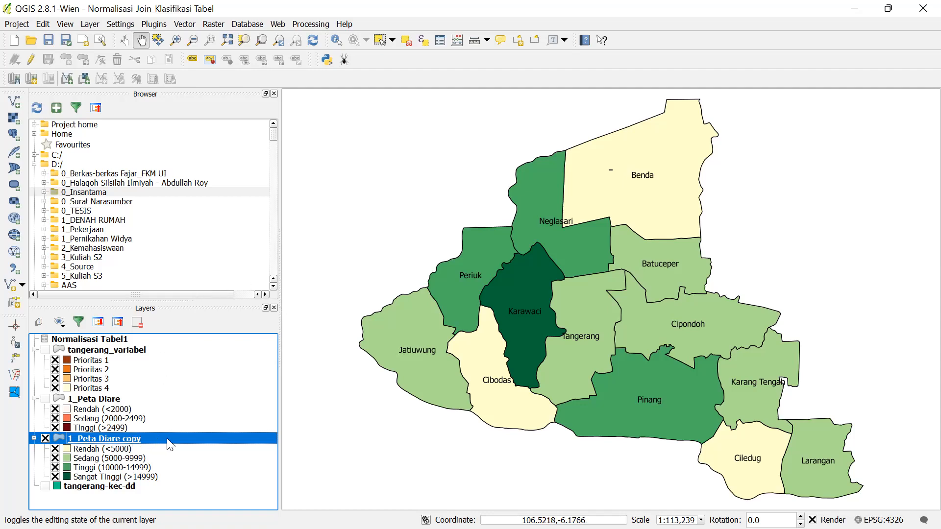
- Select 1_Peta Diare copy and rename it '2_Peta Keluarga Miskin' in the Layers panel
left_click(109, 400)
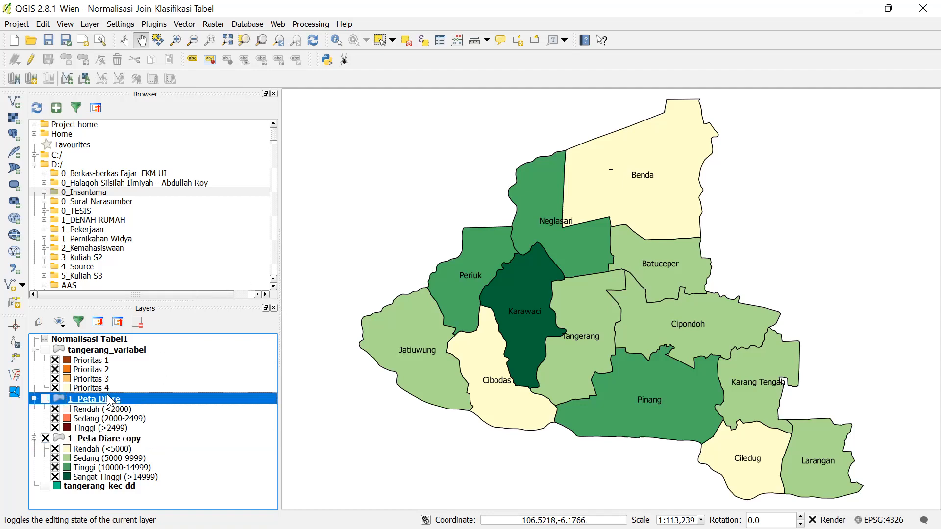
left_click(127, 439)
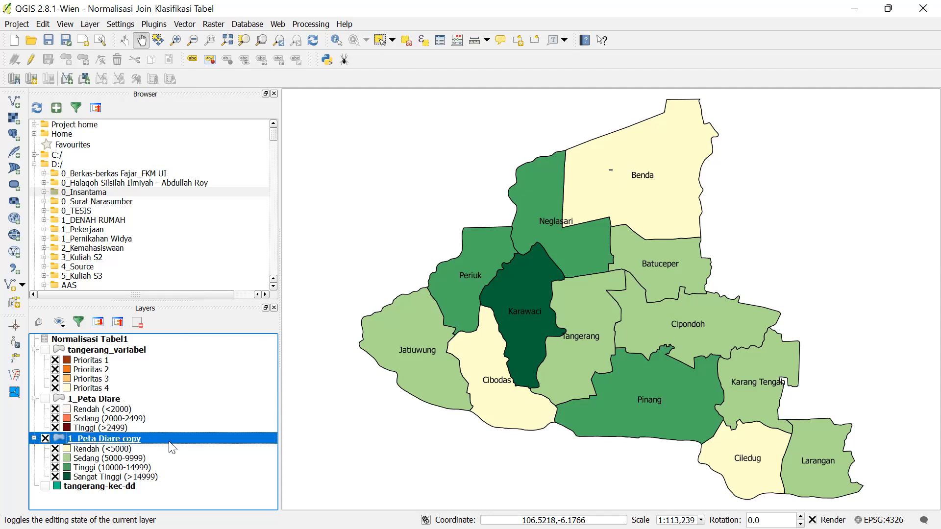
right_click(169, 442)
left_click(178, 431)
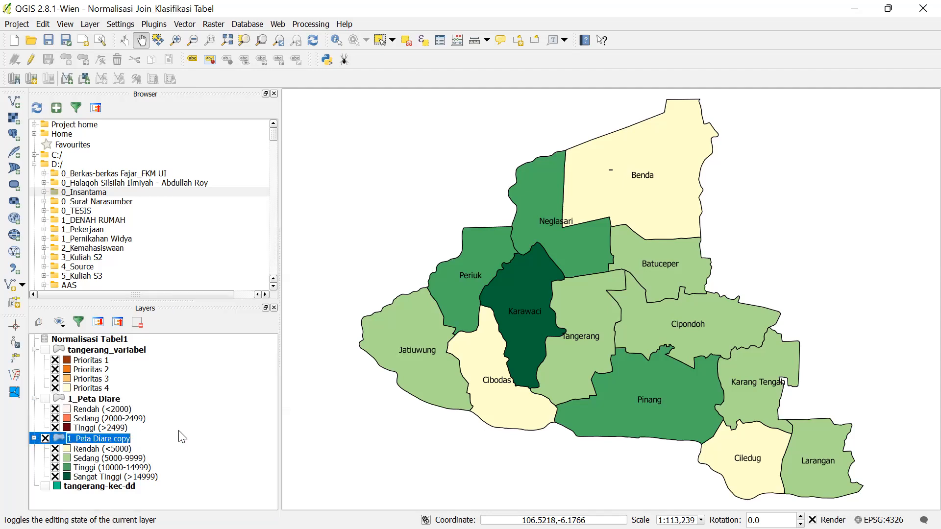
type("2_Peta")
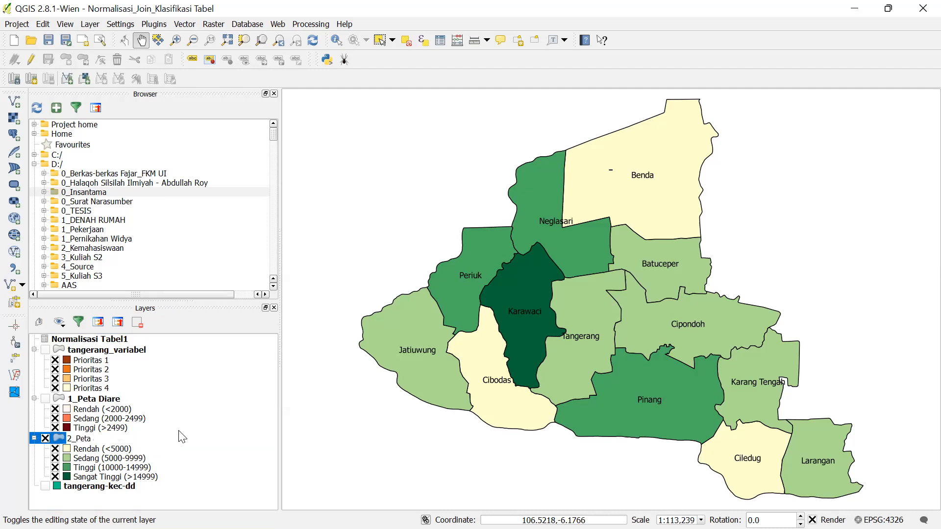
type(" Keluarga Miskin")
left_click(183, 428)
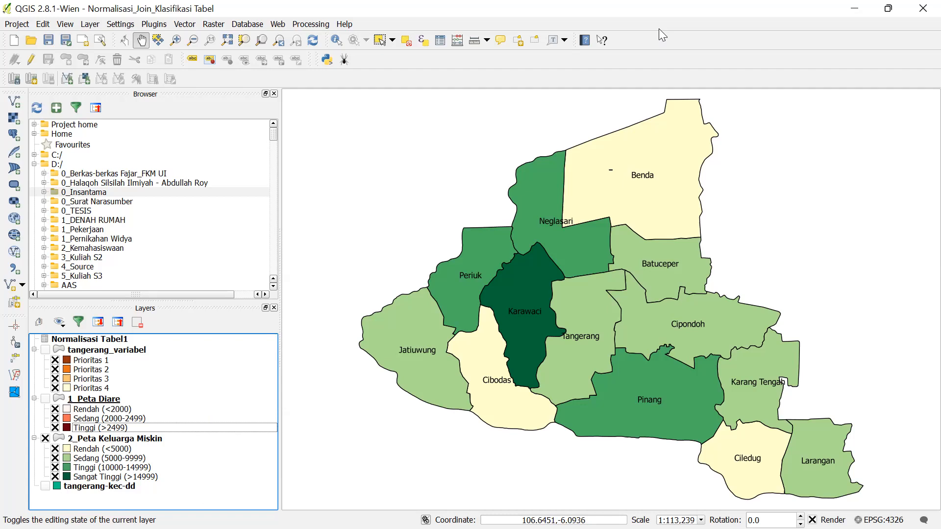
- Tick tangerang_variabel in the Layers panel to show its Prioritas classes
left_click(45, 349)
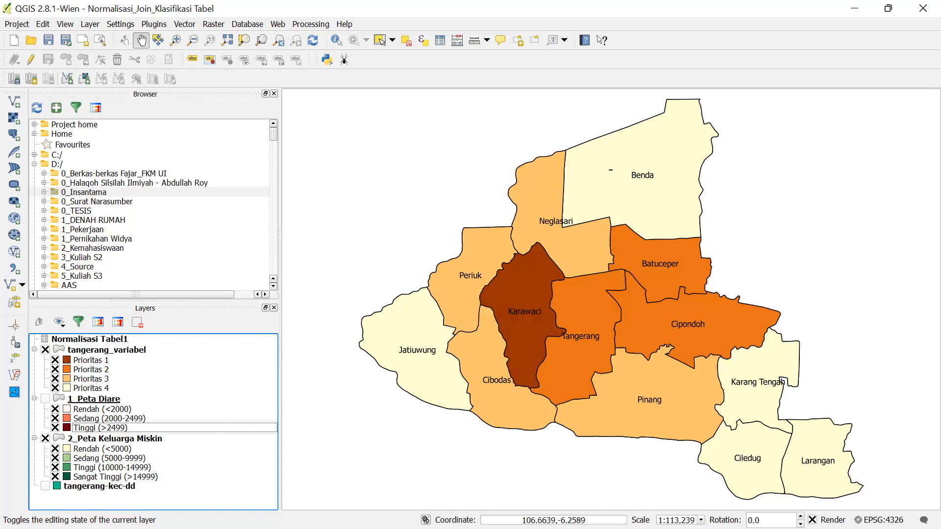
key("super")
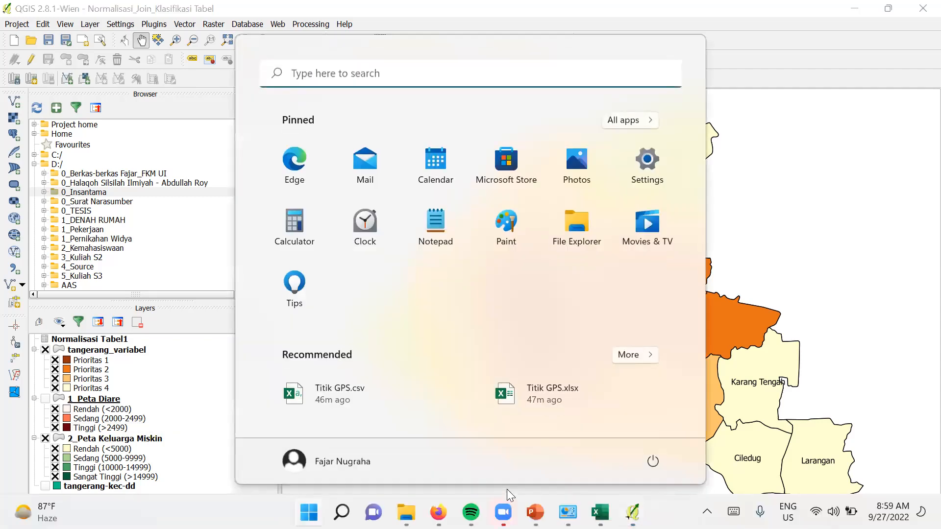
left_click(824, 58)
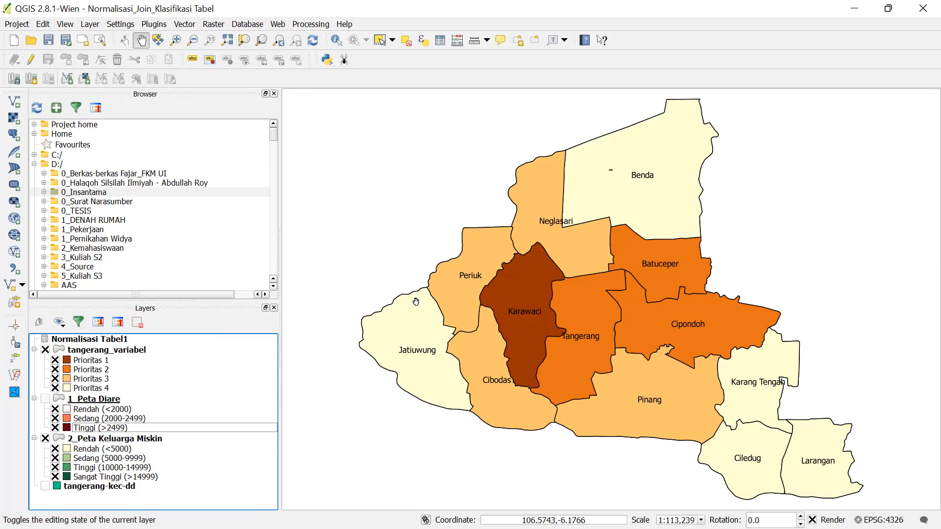
right_click(165, 439)
left_click(206, 324)
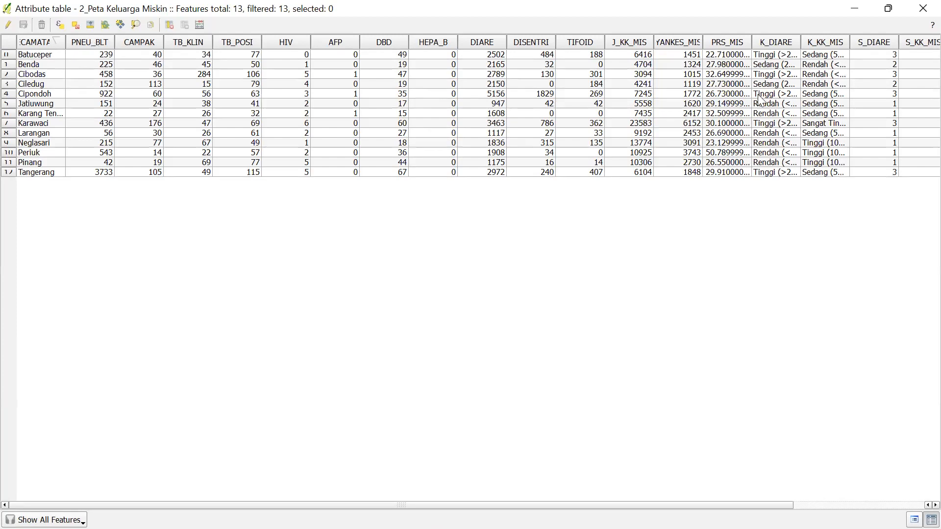
left_click(921, 9)
- Duplicate the 2_Peta Keluarga Miskin layer and check the copy's style properties
right_click(195, 439)
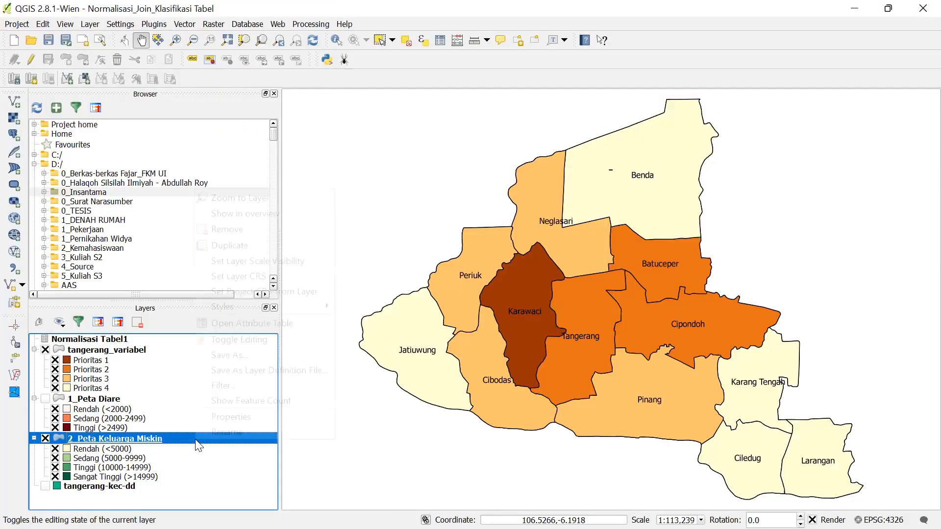
left_click(223, 246)
scroll(182, 493, "down", 1)
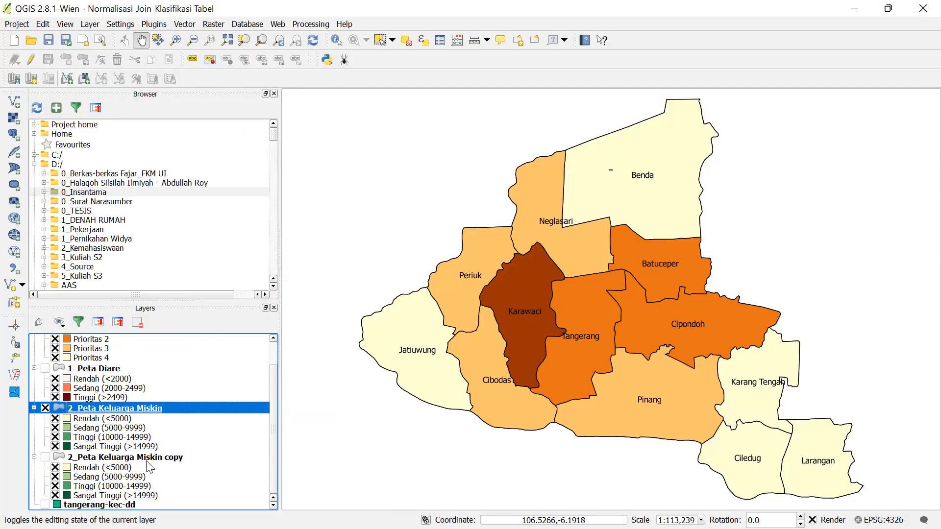
left_click(133, 457)
double_click(133, 454)
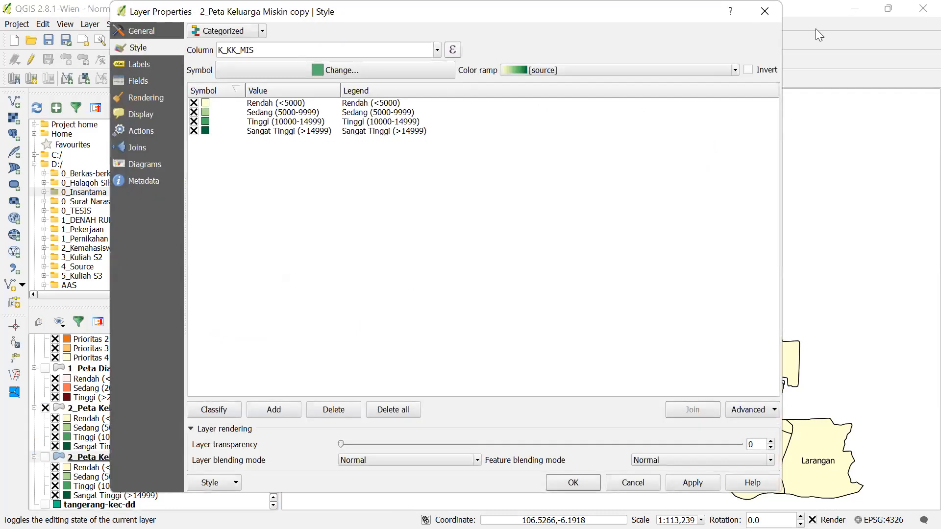
left_click(764, 11)
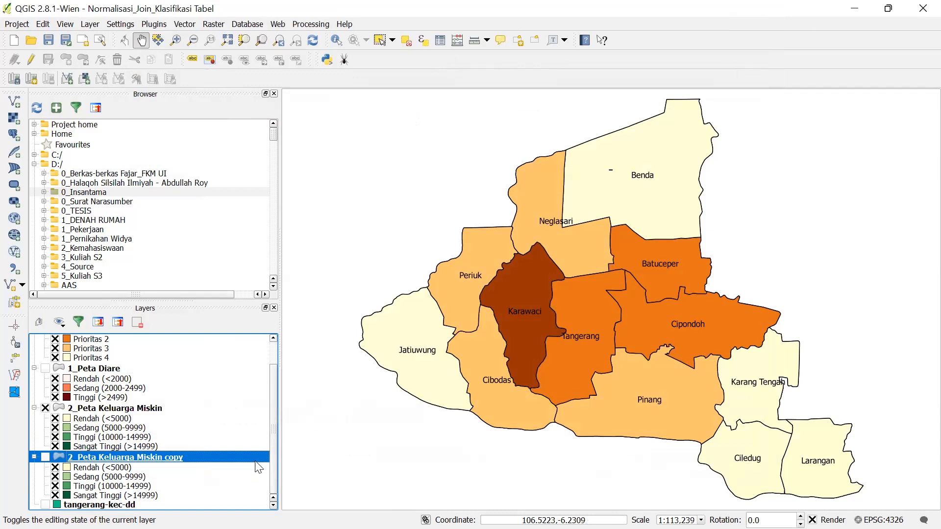
- Recentre the map and zoom to the copied layer's extent
right_click(253, 461)
left_click(271, 453)
right_click(264, 463)
left_click(288, 445)
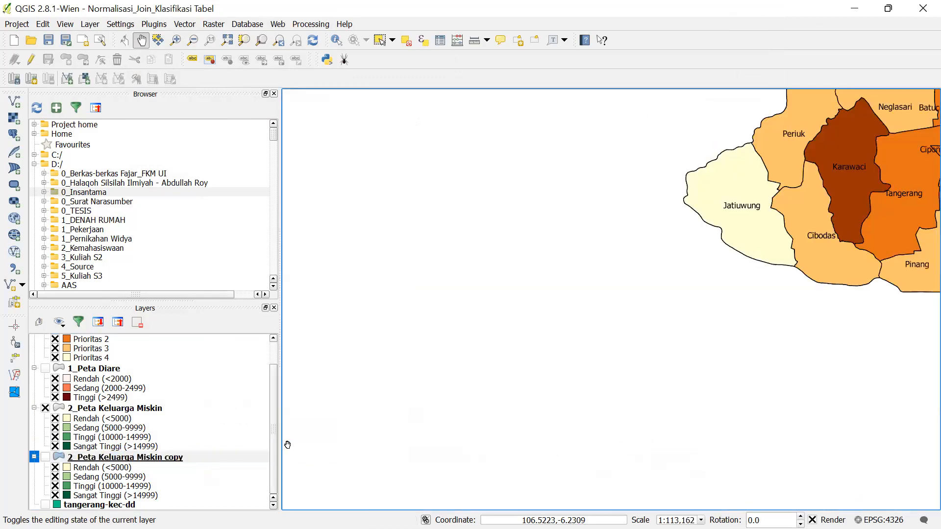
right_click(162, 461)
left_click(215, 216)
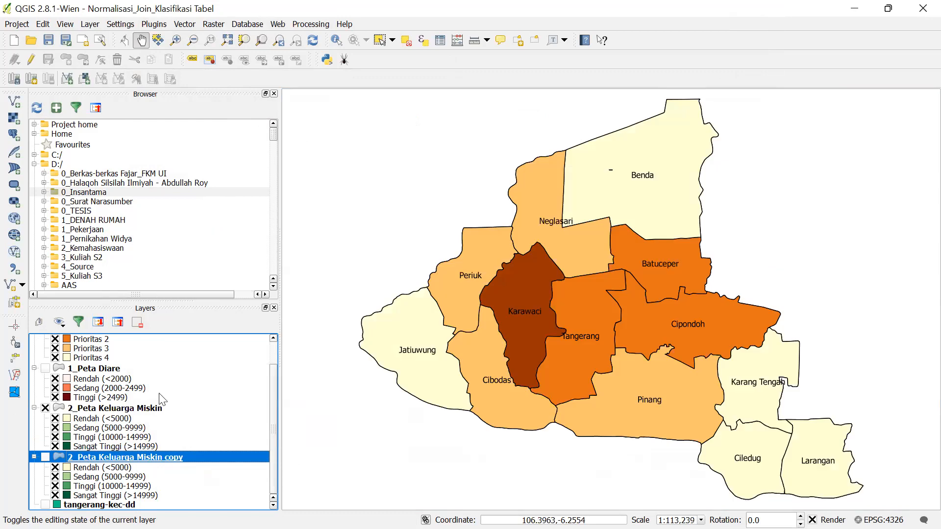
- Rename the copied layer to '3_Peta TB Balita'
right_click(158, 455)
left_click(174, 447)
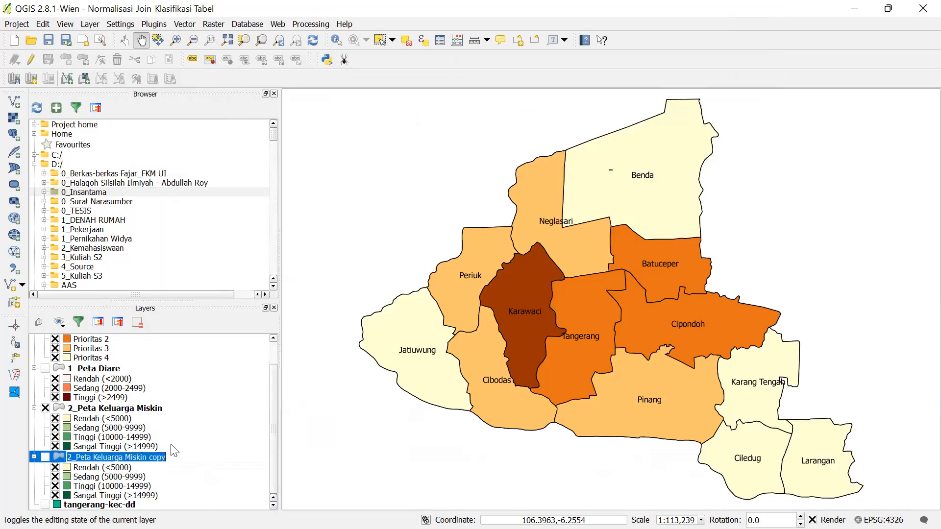
type("3_Peta TB Balita")
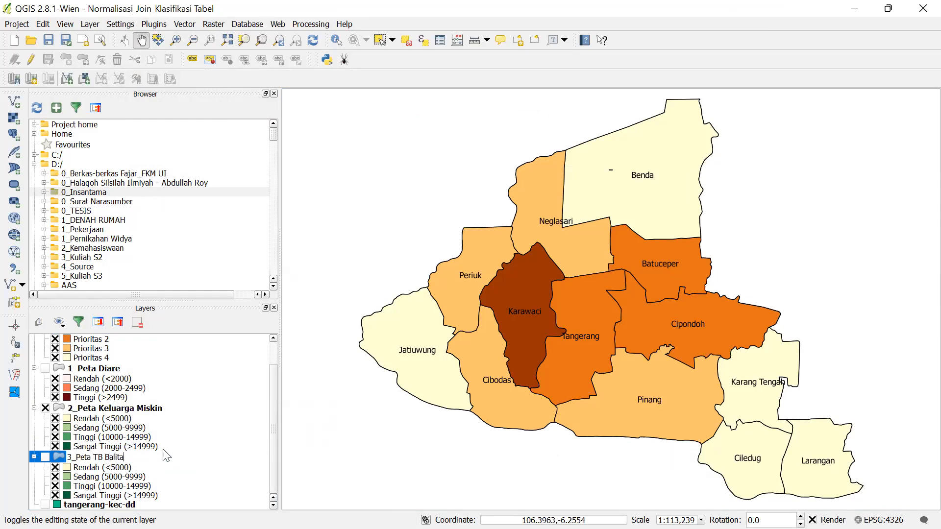
left_click(143, 458)
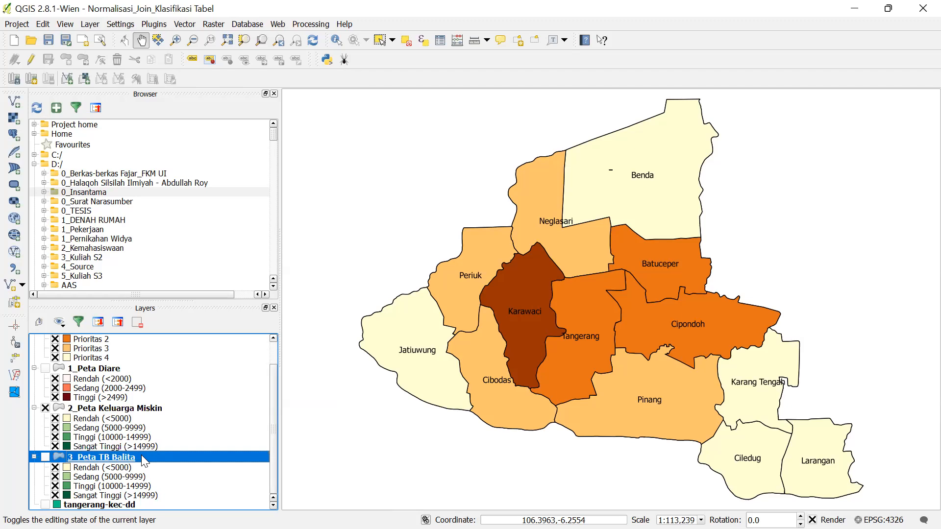
- Open the 3_Peta TB Balita layer properties and switch its renderer to Graduated
right_click(142, 455)
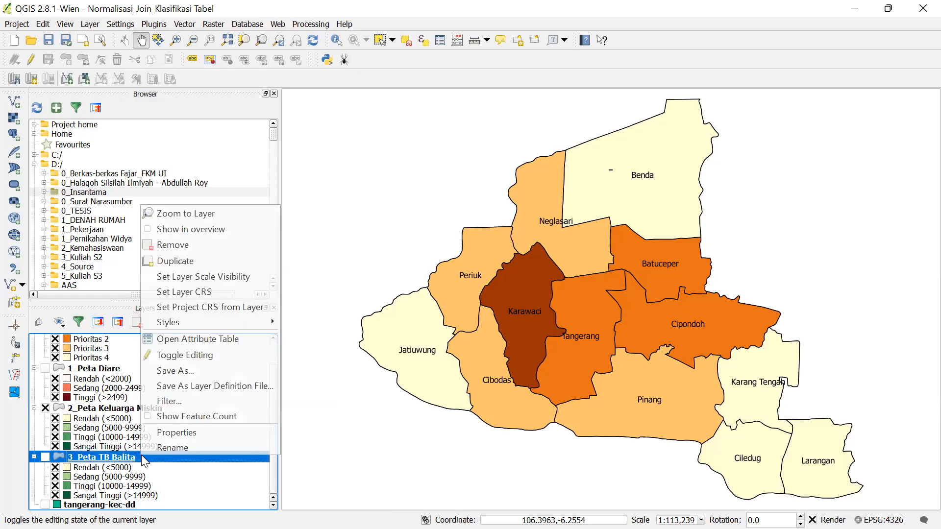
left_click(157, 432)
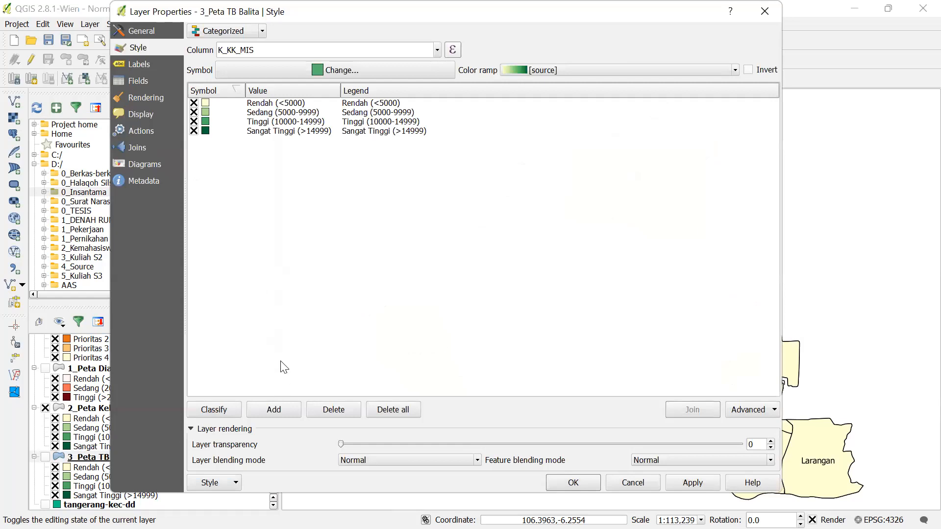
left_click(244, 33)
left_click(236, 42)
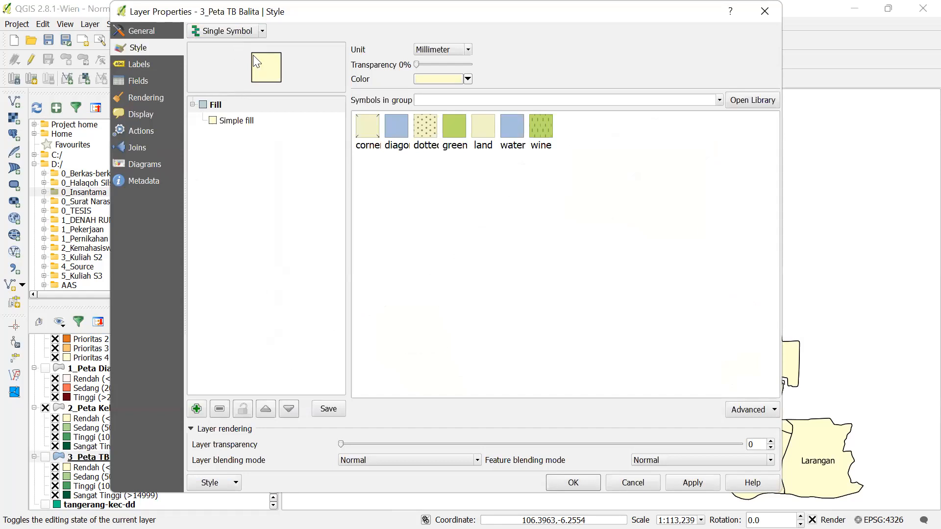
left_click(238, 33)
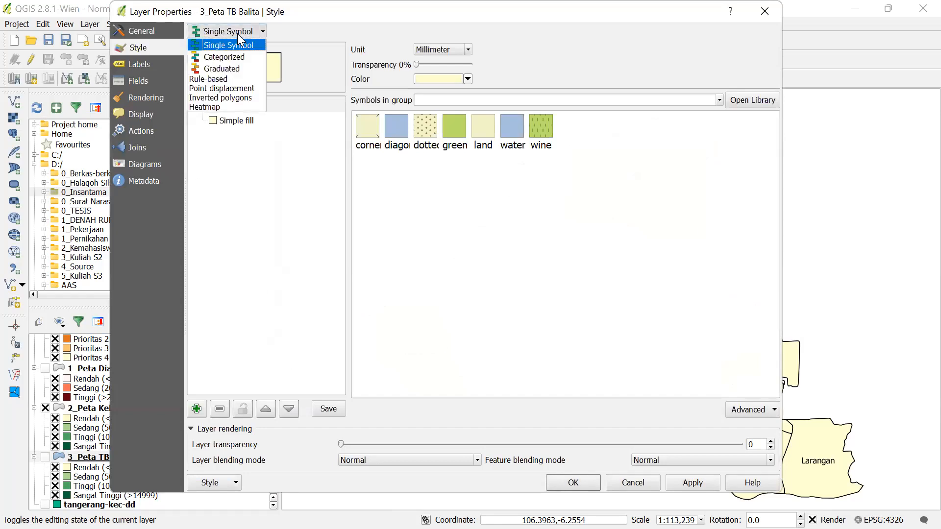
left_click(230, 67)
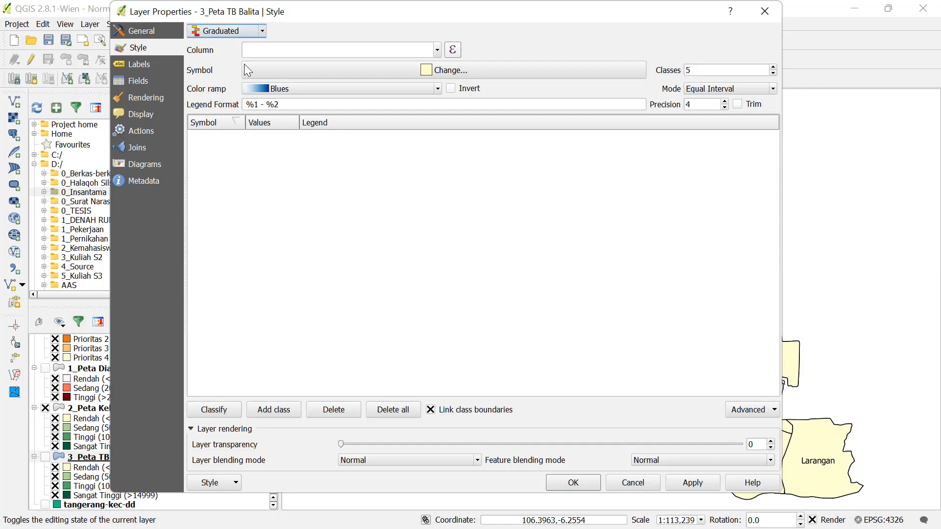
- Classify by PNEU_BLT into five blue classes ranging from 22 to 3733
left_click(437, 47)
scroll(325, 121, "down", 2)
scroll(324, 122, "down", 1)
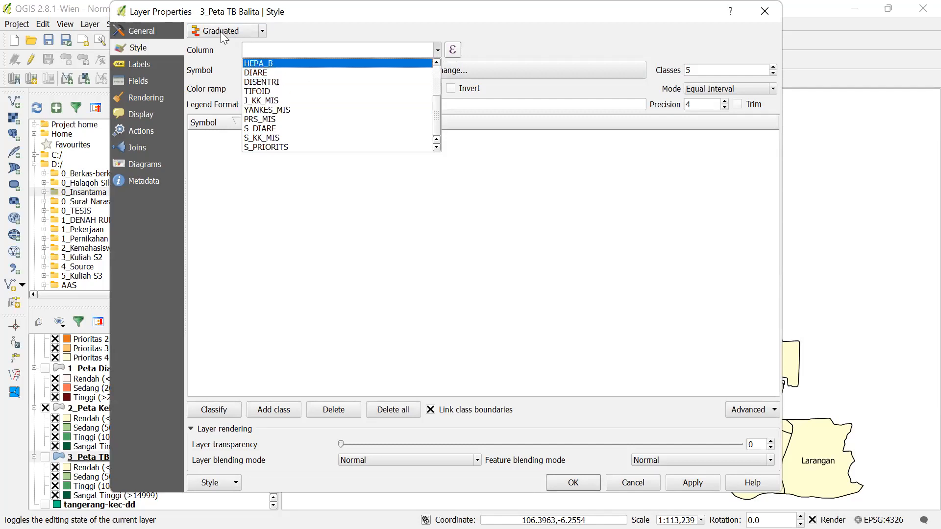
scroll(294, 110, "up", 1)
scroll(295, 112, "up", 1)
scroll(295, 112, "down", 2)
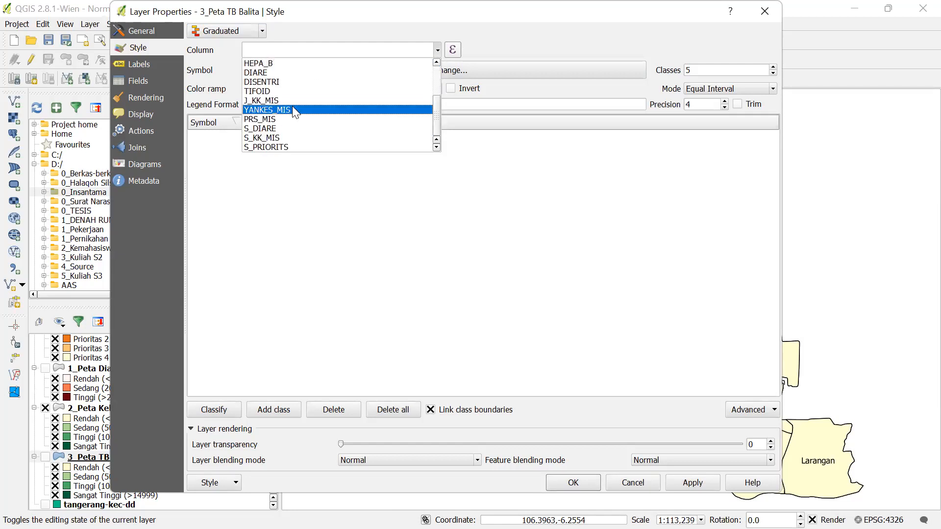
scroll(294, 107, "up", 3)
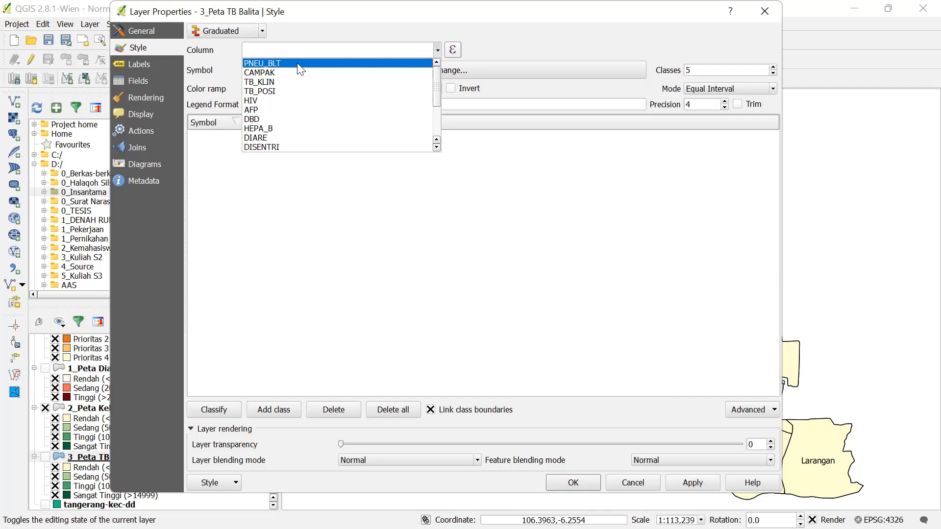
scroll(299, 86, "down", 3)
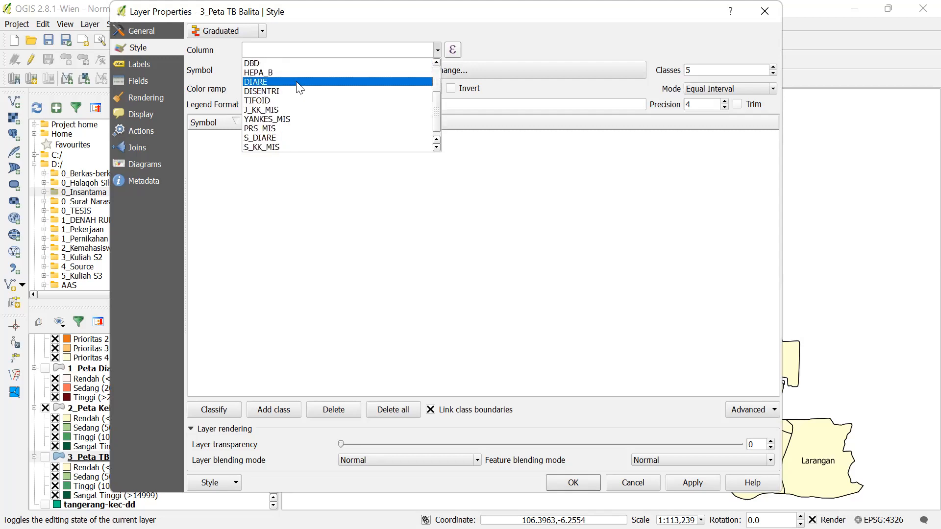
scroll(297, 88, "up", 1)
scroll(294, 88, "down", 1)
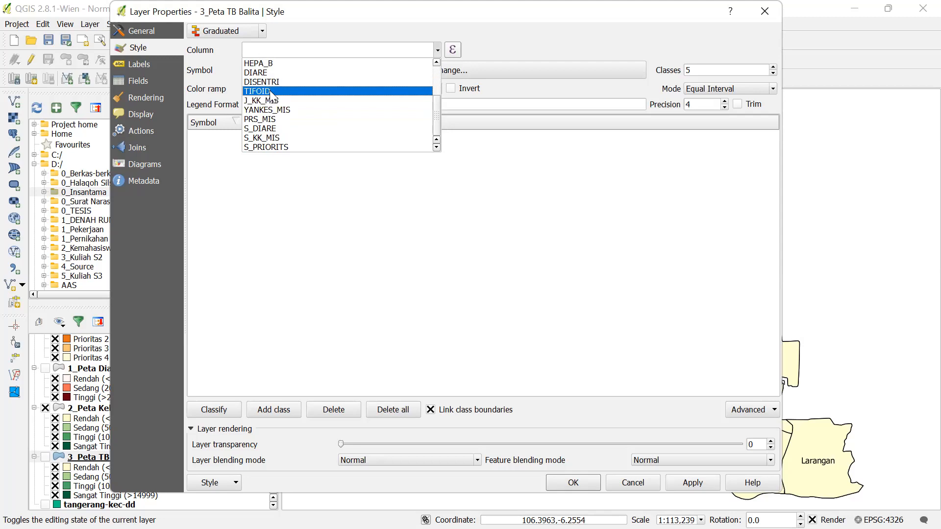
scroll(271, 86, "up", 3)
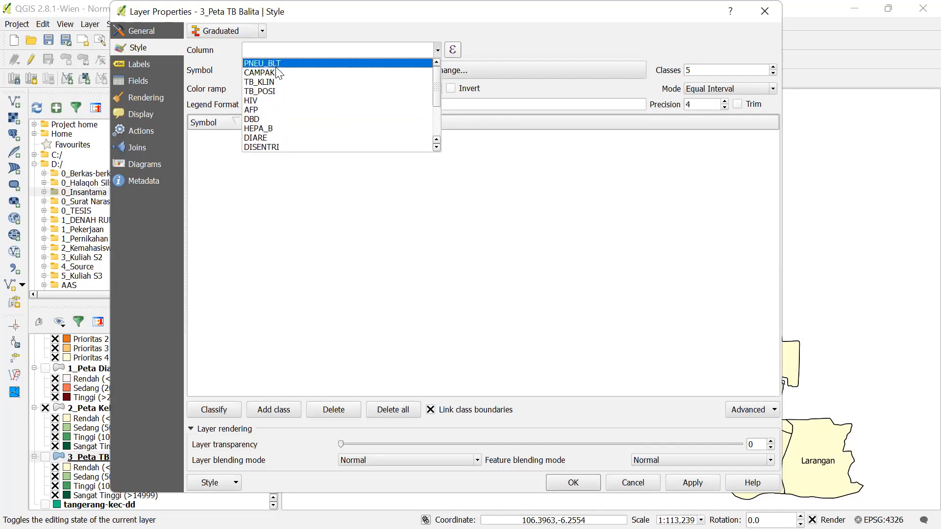
left_click(276, 67)
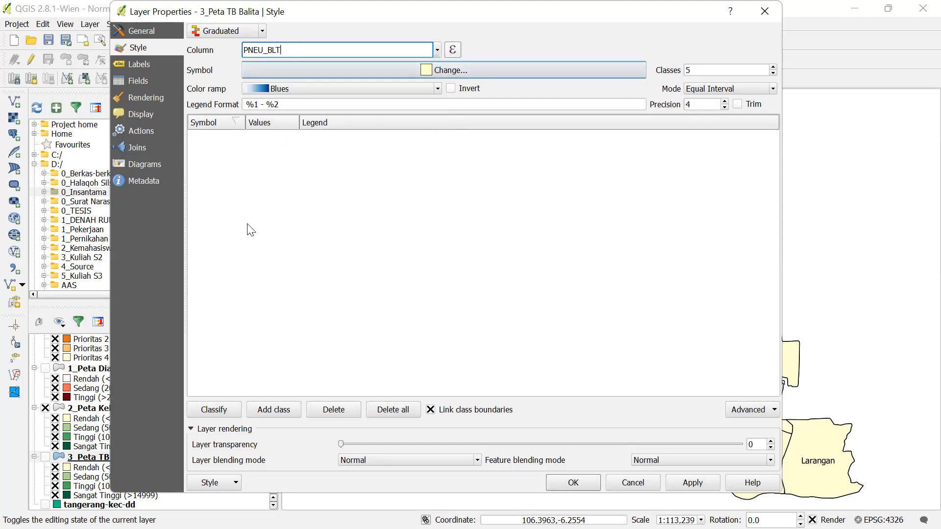
left_click(218, 412)
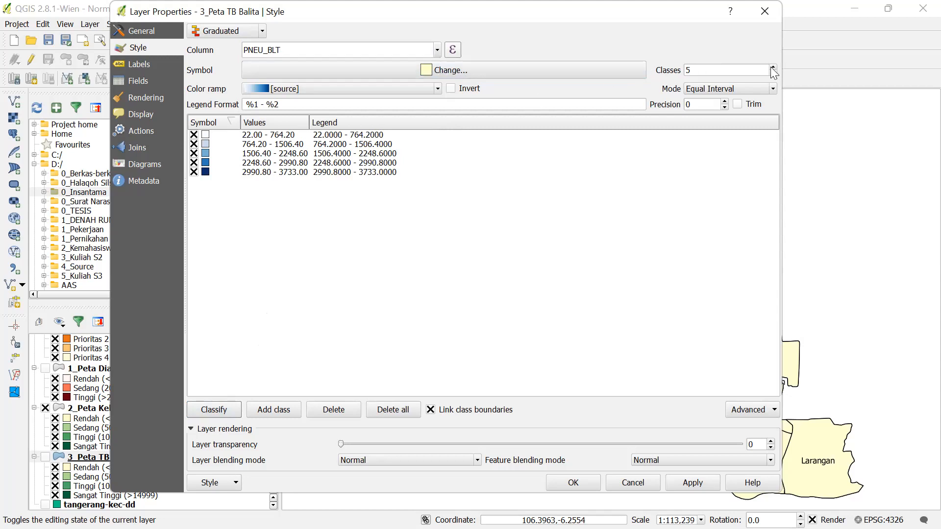
left_click(711, 72)
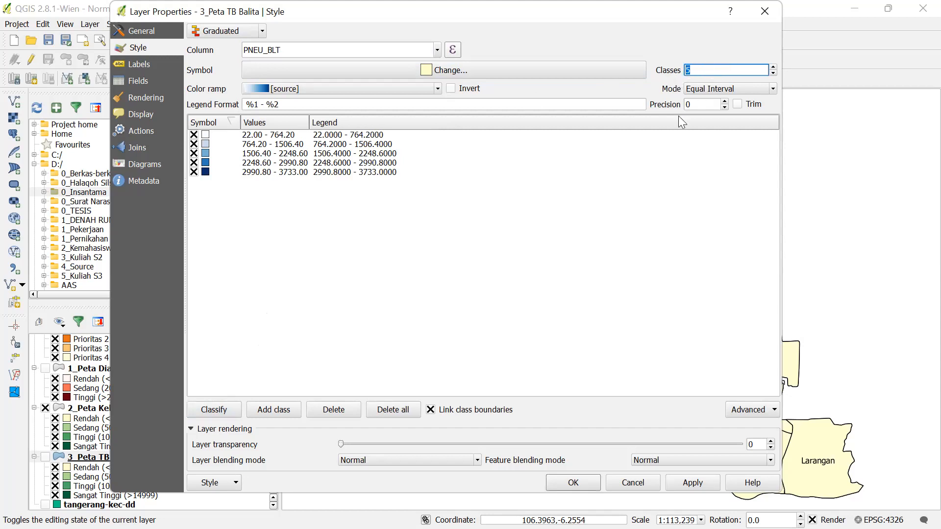
left_click(620, 208)
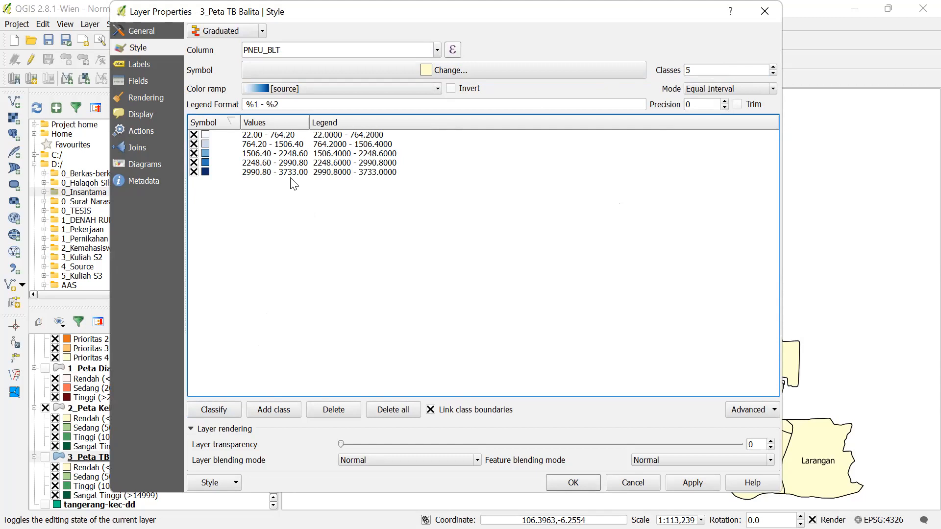
- Set the first class's upper bound to 1000 and the second's to 1500
double_click(283, 138)
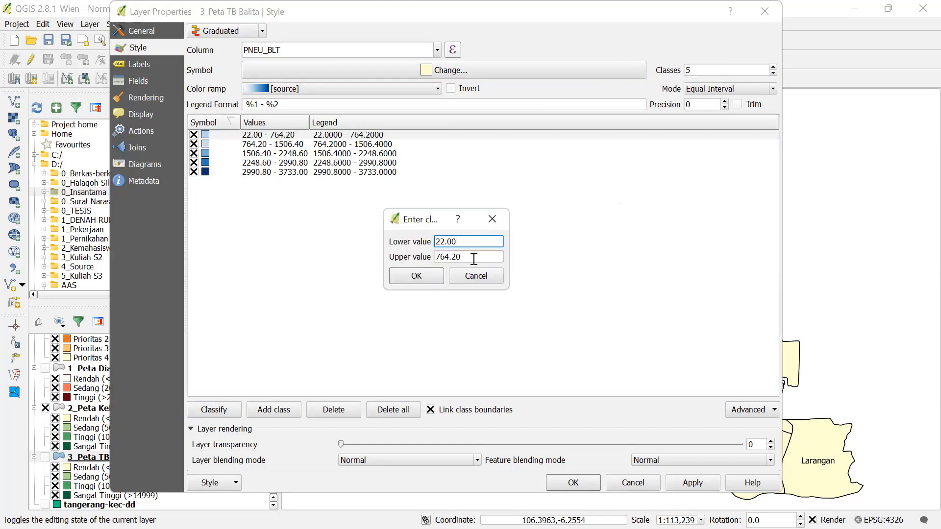
key("Tab")
type("1000")
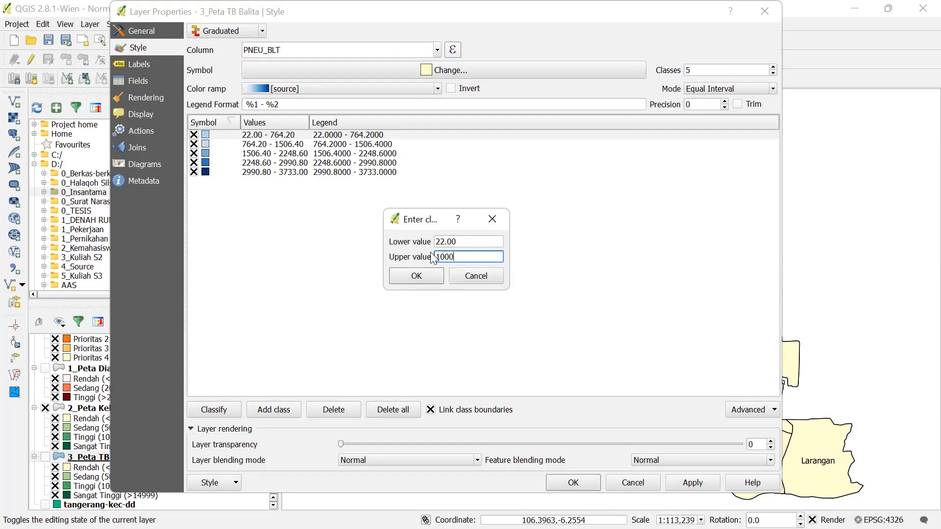
left_click(418, 279)
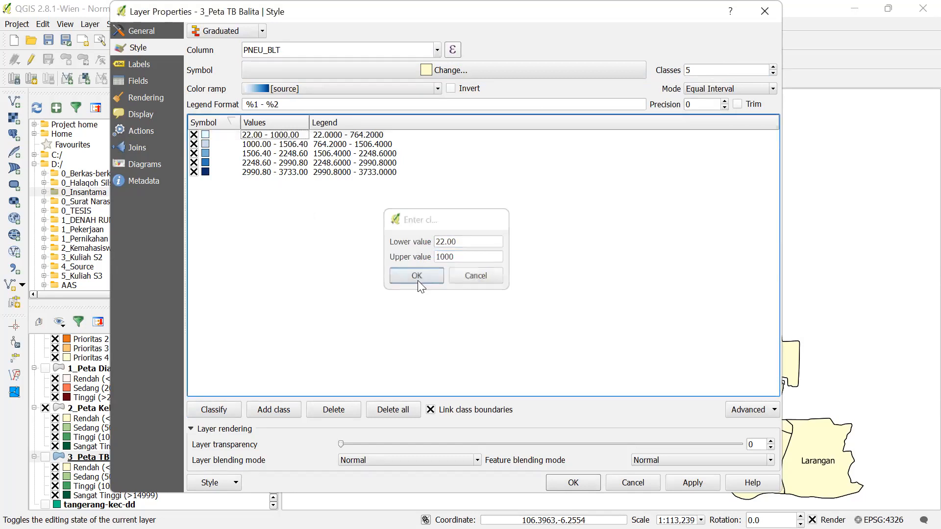
double_click(291, 145)
left_click_drag(472, 257, 447, 262)
type("00.00")
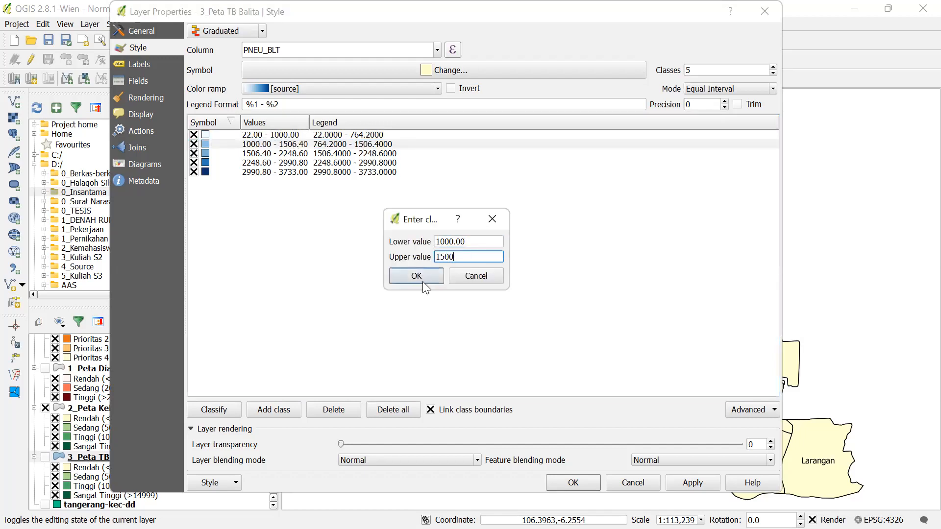
left_click(423, 281)
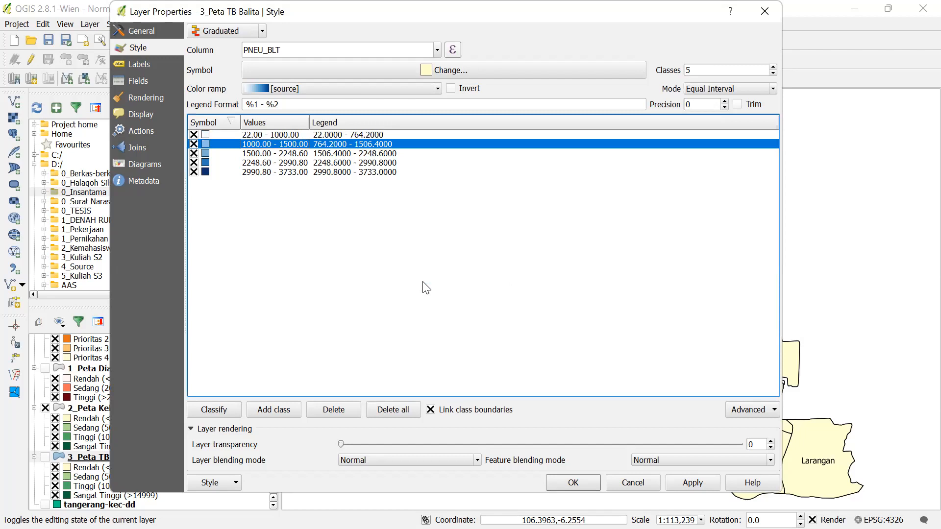
- Set the third class to end at 2000 and the fourth to 2000–2500
double_click(294, 155)
left_click(480, 257)
key("ctrl+a")
type("2000")
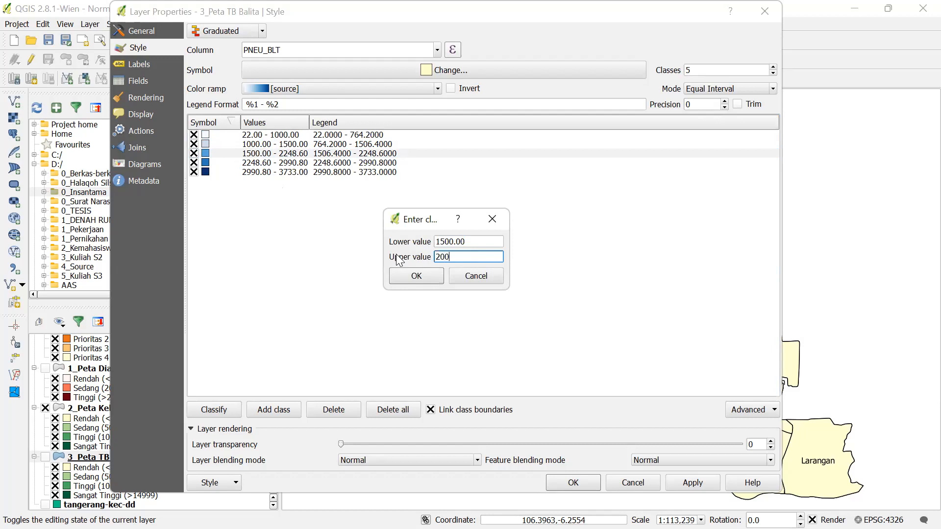
left_click(401, 277)
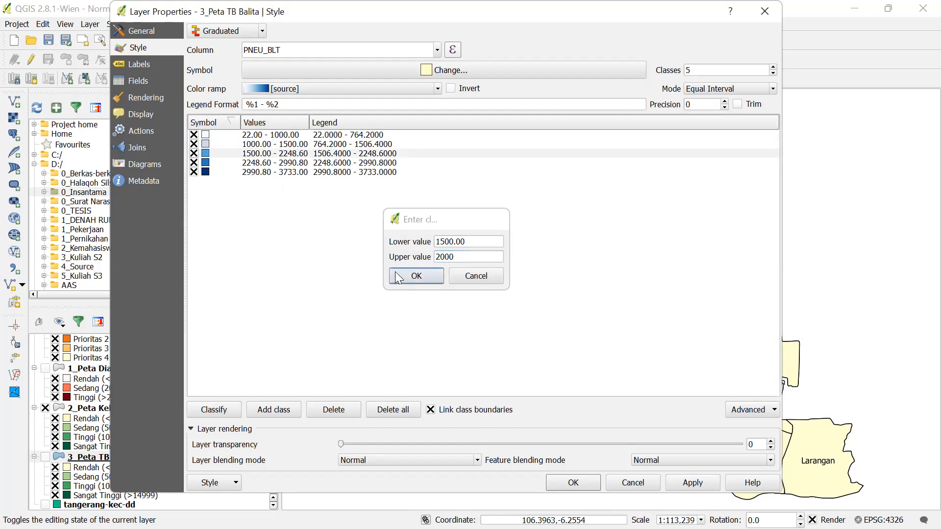
left_click(299, 165)
double_click(299, 164)
left_click_drag(468, 256, 396, 256)
type("5")
key("BackSpace")
type("2")
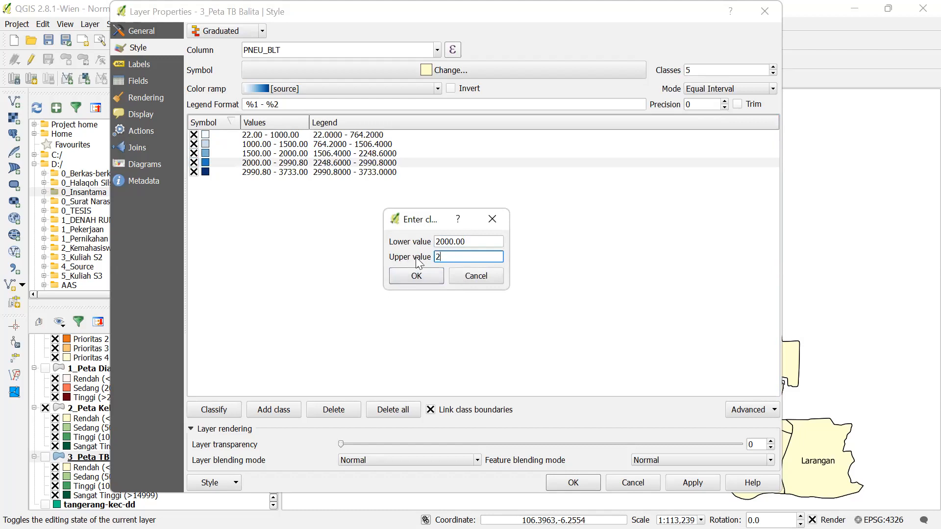
type("500")
left_click(417, 276)
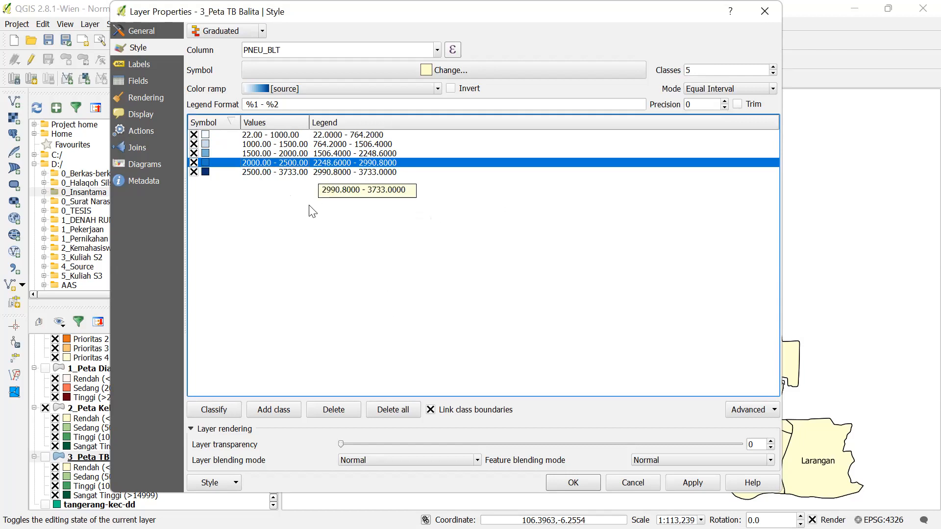
- Relabel the first class in the legend as <1000
left_click(343, 137)
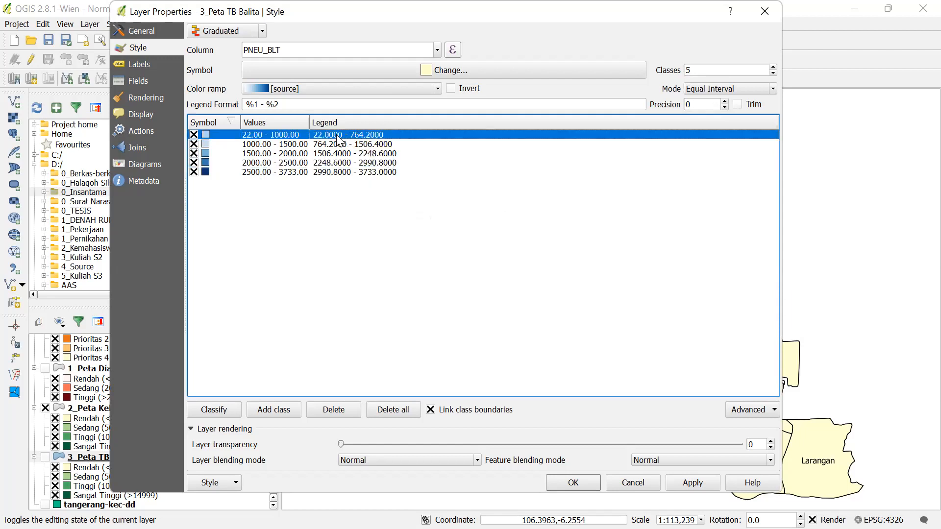
double_click(344, 134)
key("End")
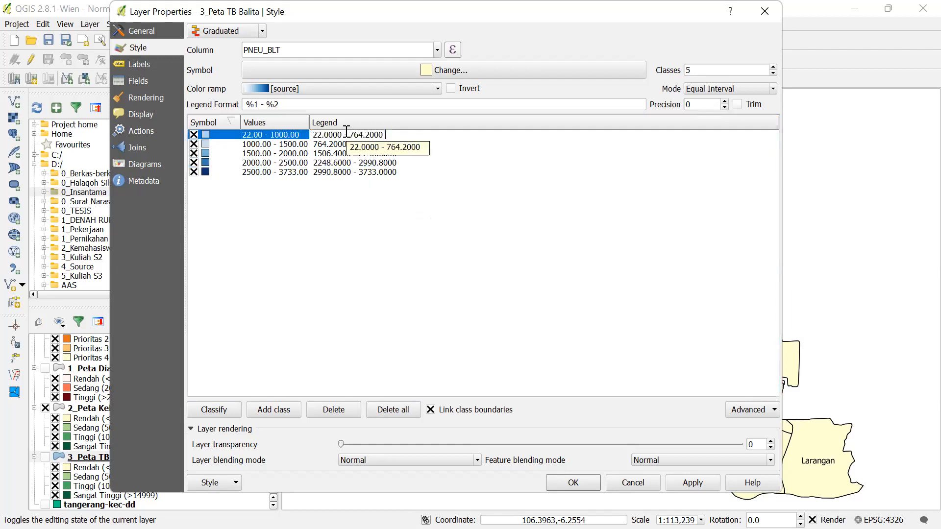
key("BackSpace")
key("shift+Left")
key("shift+Left")
key("shift+Left")
key("shift+Left")
key("shift+Left")
key("shift+Left")
key("shift+Left")
key("shift+Left")
key("shift+Left")
key("shift+Left")
key("shift+Left")
key("shift+Left")
key("shift+Left")
key("shift+Left")
key("shift+Left")
key("shift+Left")
key("shift+Left")
key("shift+Left")
type("<=1000")
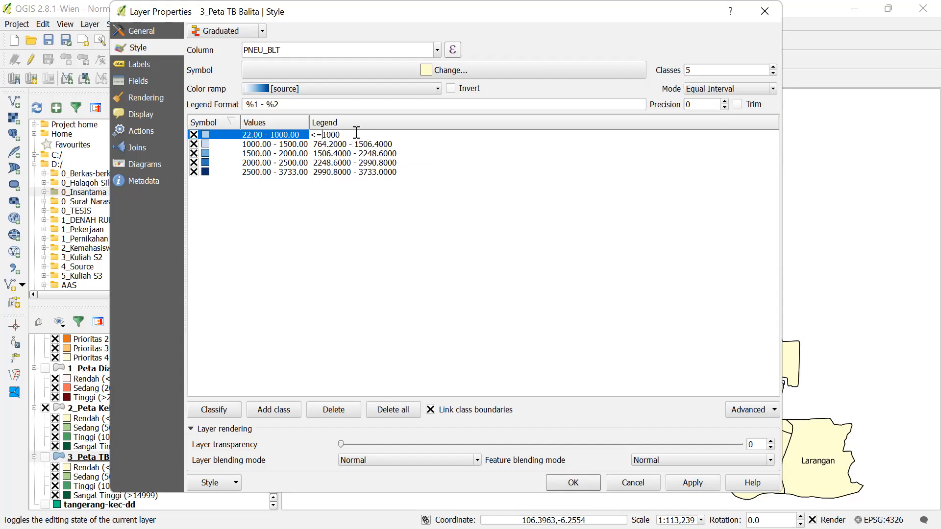
key("Left")
key("Left")
key("Left")
key("Left")
key("BackSpace")
- Relabel the second and third classes as 1000-1500 and 1500-2000
left_click(343, 144)
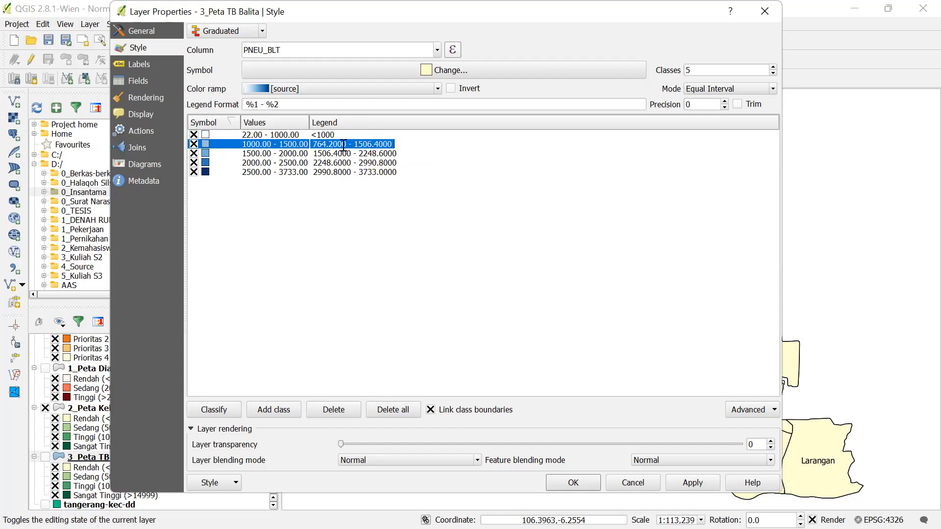
left_click(312, 142)
type("1000")
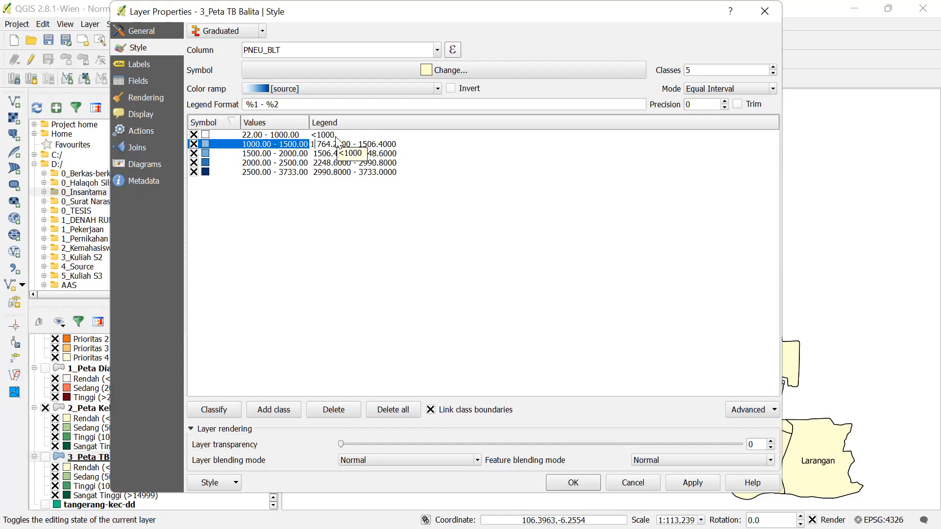
type("-2000")
key("Delete")
key("Delete")
key("Delete")
key("Delete")
key("Delete")
key("Delete")
key("Delete")
key("Delete")
key("Delete")
key("Delete")
key("Delete")
key("Delete")
key("Delete")
key("Delete")
key("Delete")
key("Delete")
key("Delete")
key("Delete")
key("Delete")
key("Delete")
double_click(324, 155)
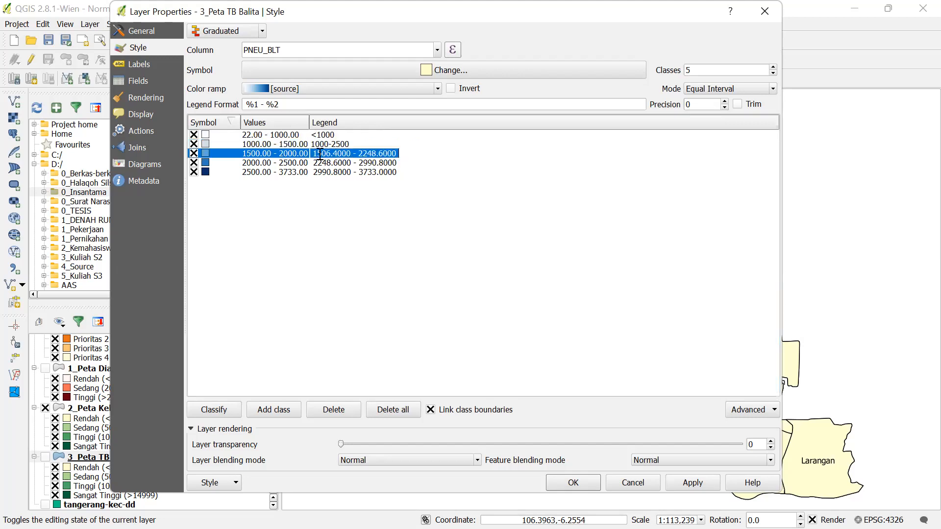
left_click(313, 154)
type("20")
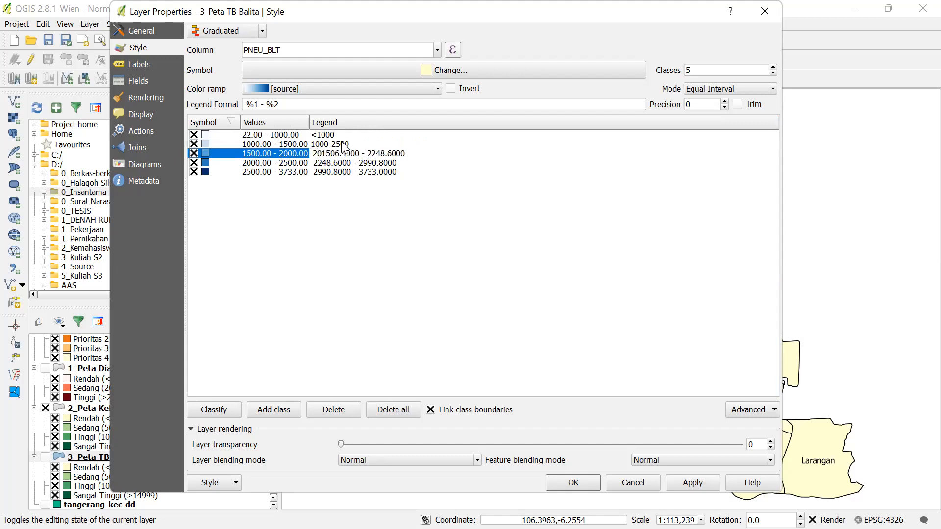
key("BackSpace")
type("501-")
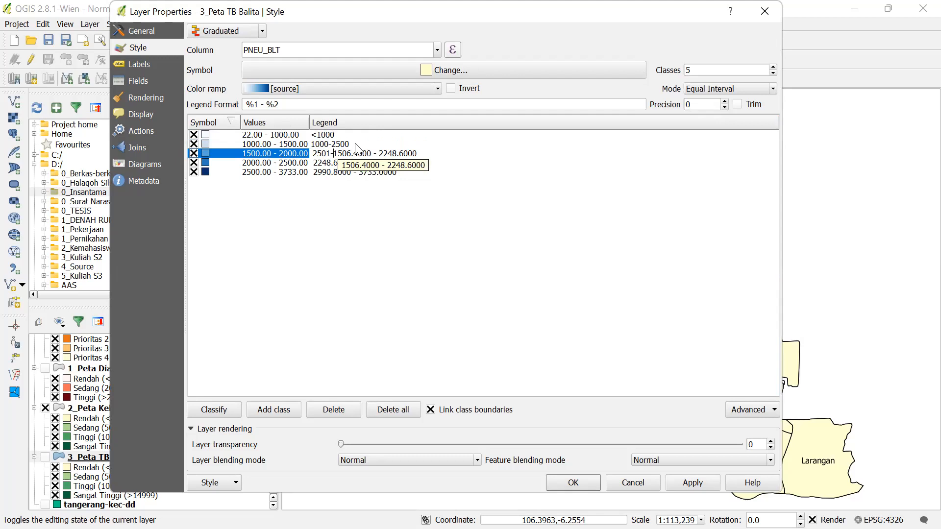
left_click(335, 144)
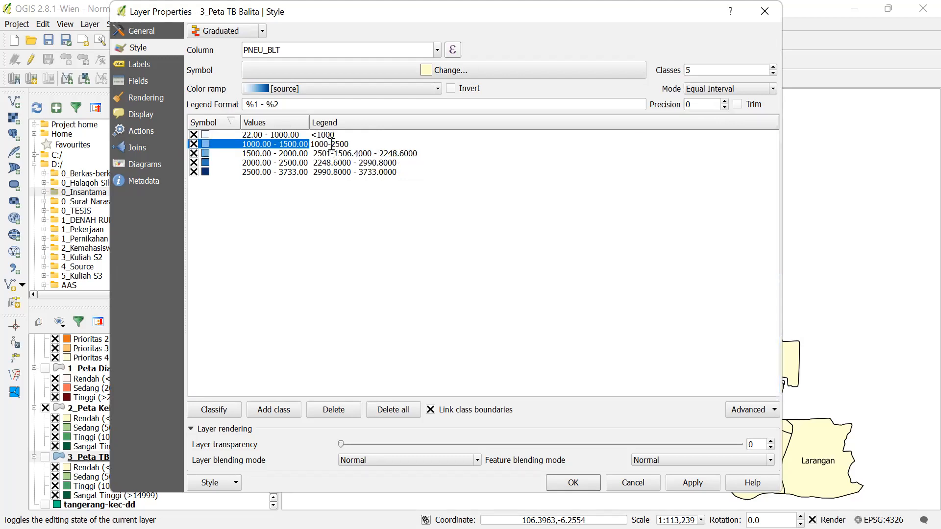
type("1")
left_click(316, 153)
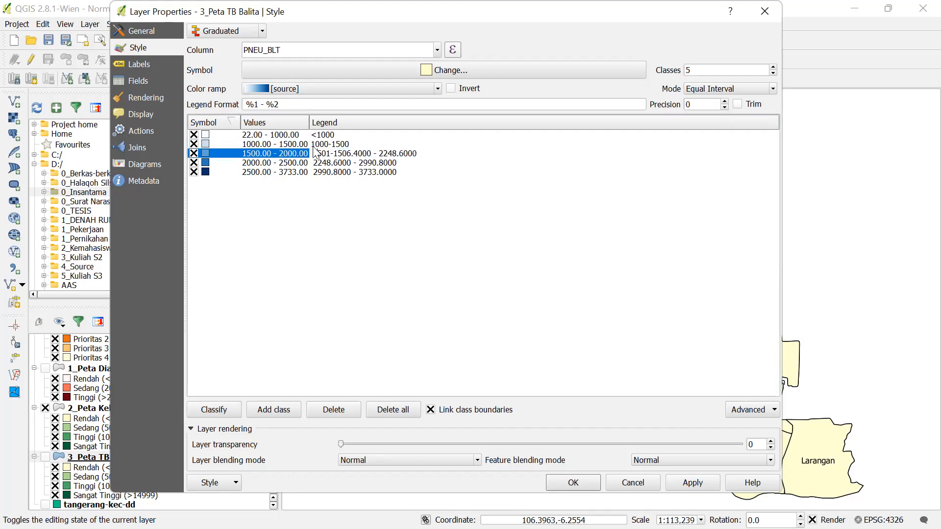
key("BackSpace")
type("0")
key("shift+Right")
key("shift+Right")
key("shift+Right")
key("shift+Right")
key("shift+Right")
key("shift+Right")
key("shift+Right")
key("shift+Right")
key("shift+Right")
key("shift+Right")
key("shift+Right")
key("shift+Right")
key("shift+Right")
key("shift+Right")
key("shift+Right")
key("shift+Right")
key("shift+Right")
key("shift+Right")
key("shift+Right")
key("shift+Right")
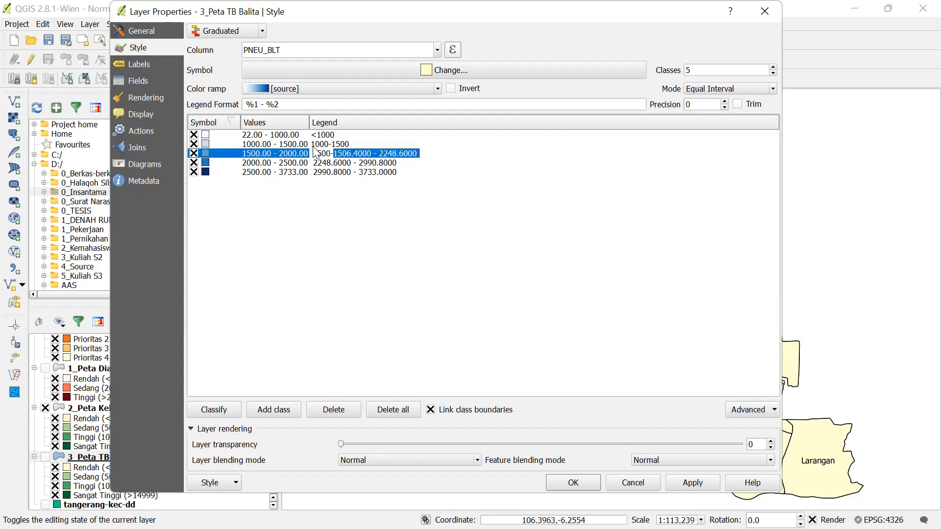
type("2000")
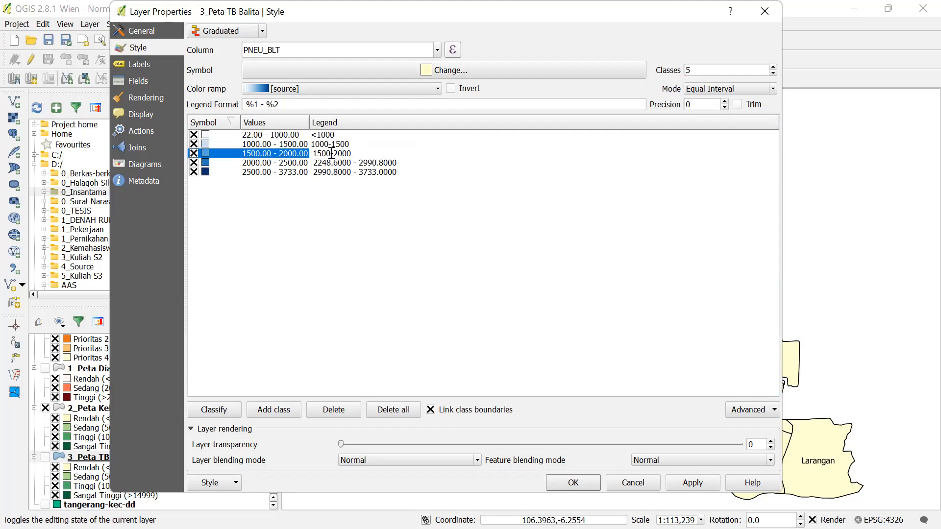
- Relabel the fourth class as 2000-2500
double_click(327, 163)
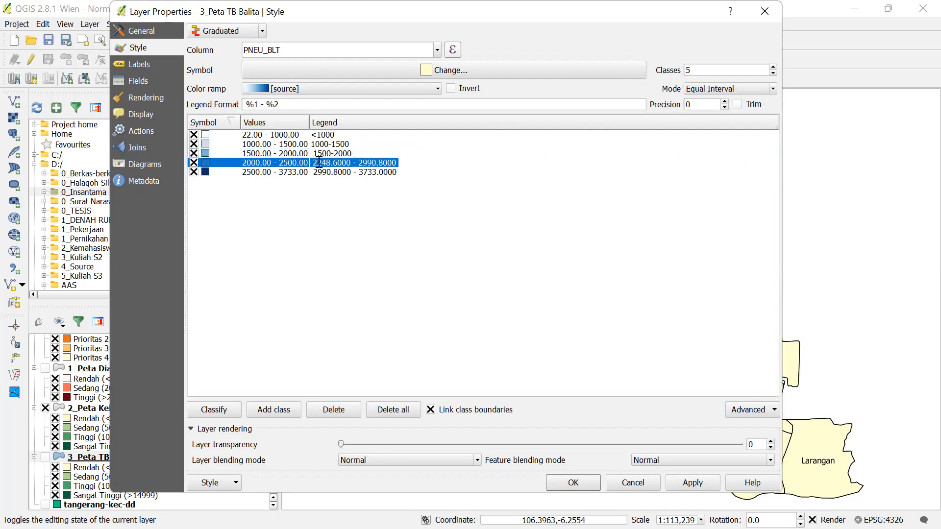
double_click(316, 163)
left_click(332, 160)
key("shift+Right")
key("shift+Right")
key("shift+Right")
key("shift+Right")
key("shift+Right")
key("shift+Right")
key("shift+Right")
key("shift+Right")
key("shift+Right")
key("shift+Right")
key("shift+Right")
key("shift+Right")
key("shift+Right")
key("shift+Right")
key("shift+Right")
key("shift+Right")
key("shift+Right")
key("shift+Right")
key("shift+Right")
key("shift+Right")
type("2000")
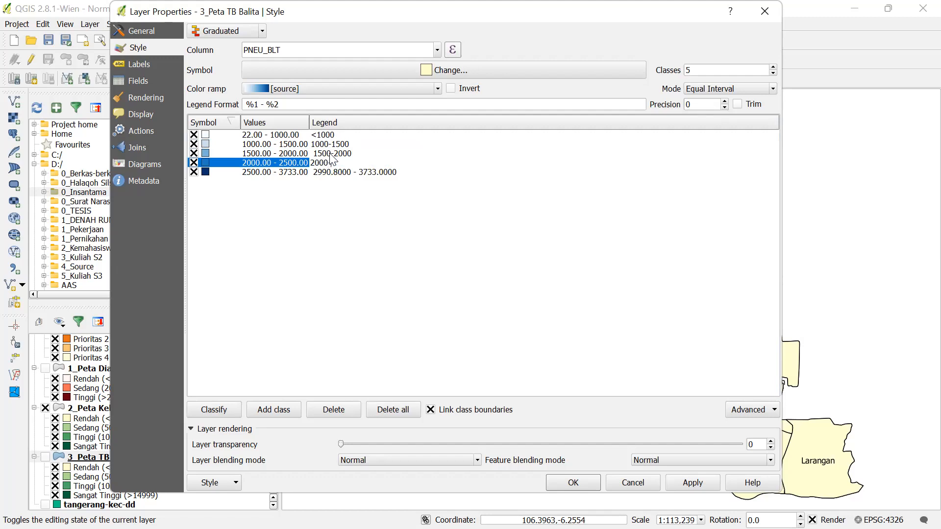
type("-2500")
left_click(331, 302)
- Remove the leading space from the 1500-2000 label and relabel the top class >2500
double_click(317, 154)
key("Home")
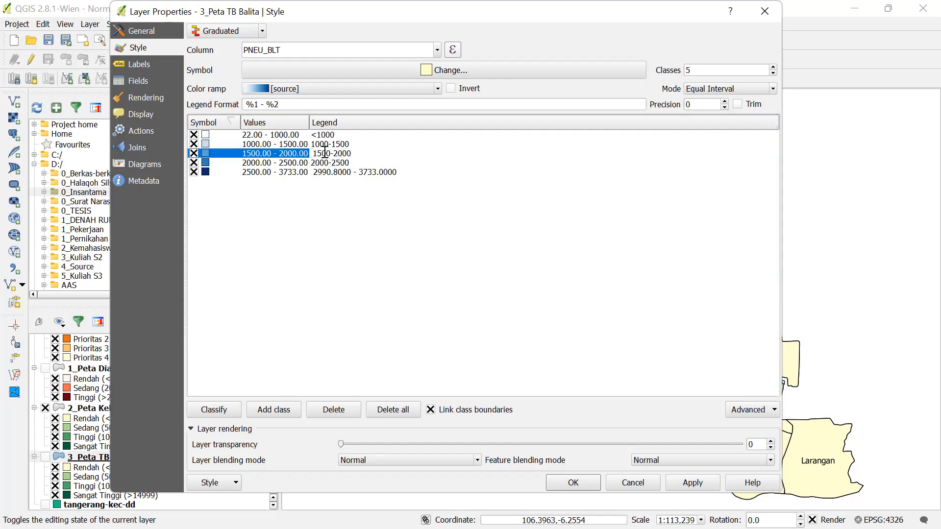
key("Delete")
left_click(319, 173)
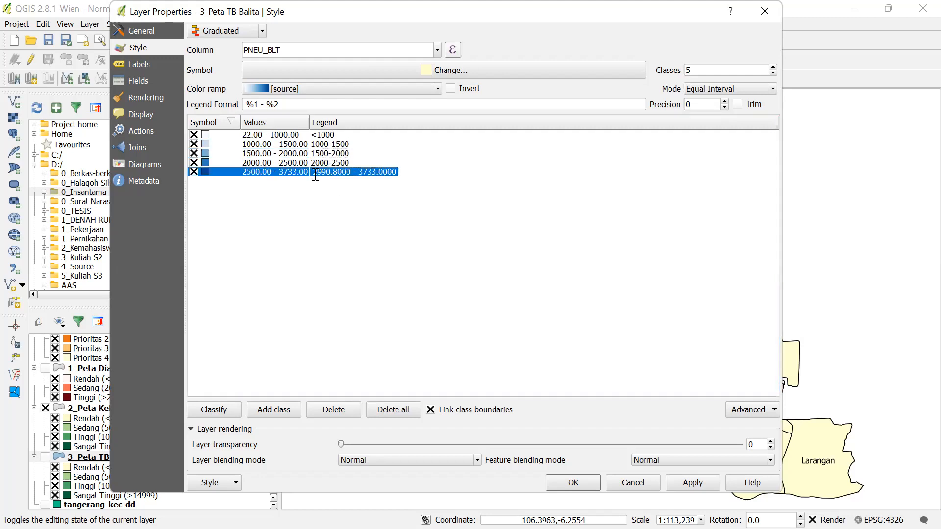
left_click(320, 173)
type(">2500")
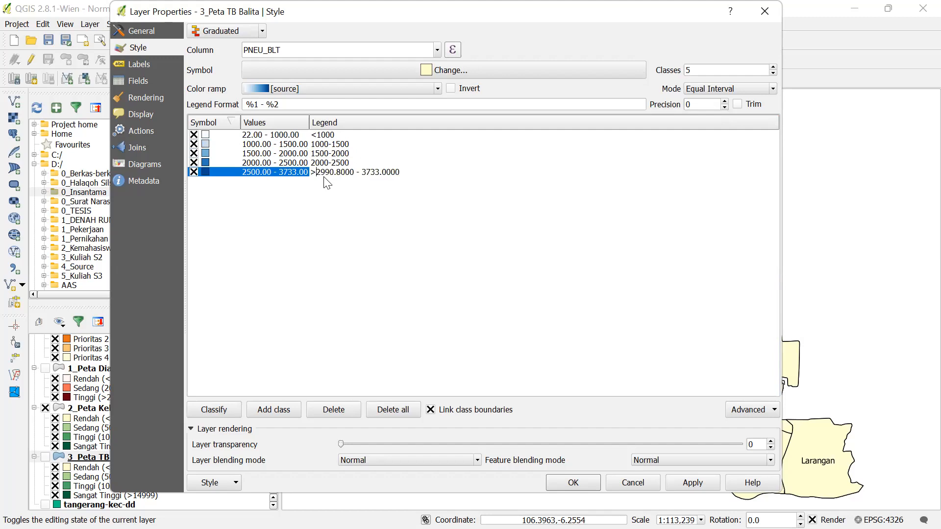
key("Delete")
key("Delete")
key("Delete")
key("Delete")
key("Delete")
key("Delete")
key("Delete")
key("Delete")
key("Delete")
key("Delete")
key("Delete")
key("Delete")
key("Delete")
key("Delete")
key("Delete")
key("Delete")
key("Delete")
key("Delete")
key("Delete")
key("Delete")
key("Delete")
left_click(343, 253)
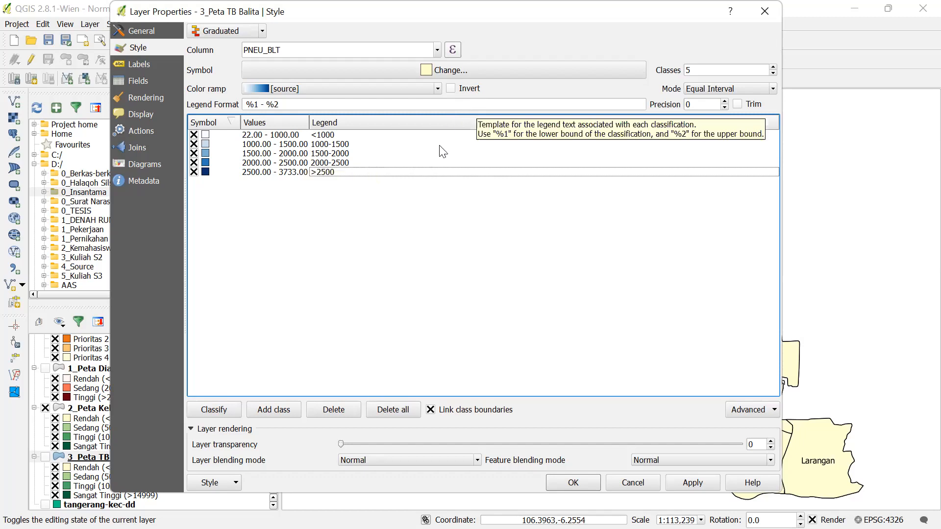
- Apply the new style, close Properties, and hide 2_Peta Keluarga Miskin while showing 3_Peta TB Balita
left_click(683, 485)
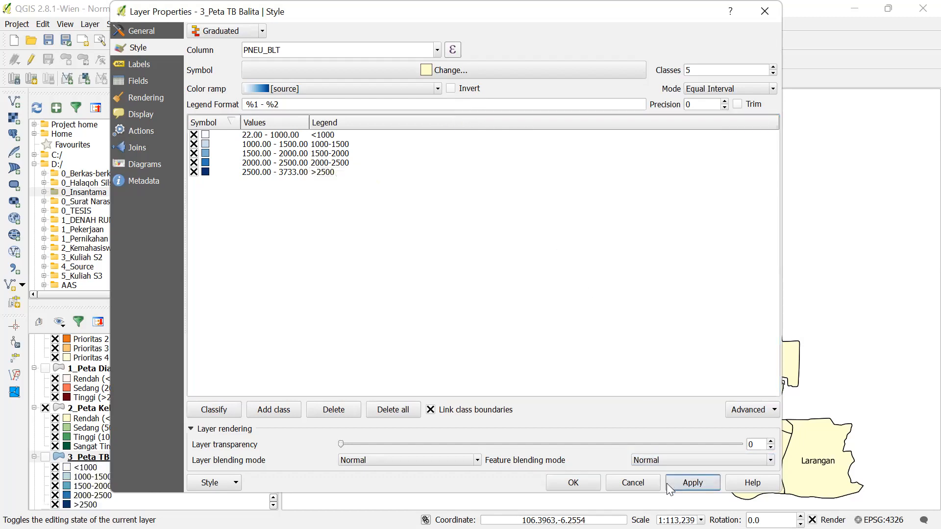
left_click(567, 484)
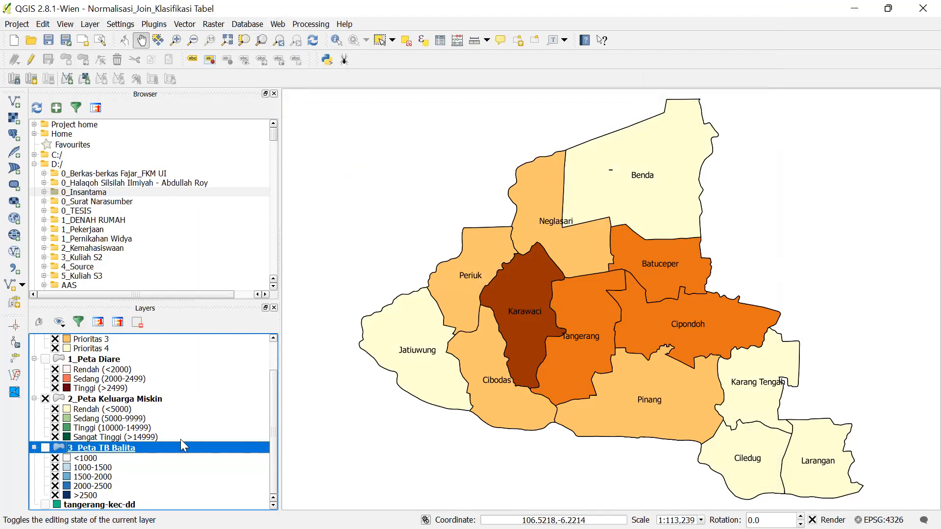
left_click(45, 399)
left_click(45, 447)
- Hide tangerang_variabel, dismiss the chat pop-up, and bring up the 3_Peta TB Balita layer menu
scroll(58, 395, "up", 2)
left_click(45, 350)
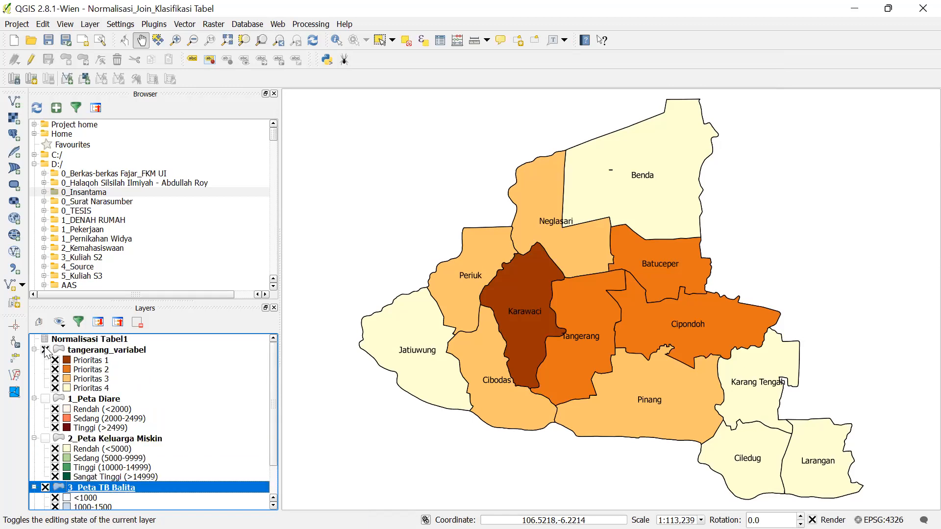
scroll(201, 402, "down", 2)
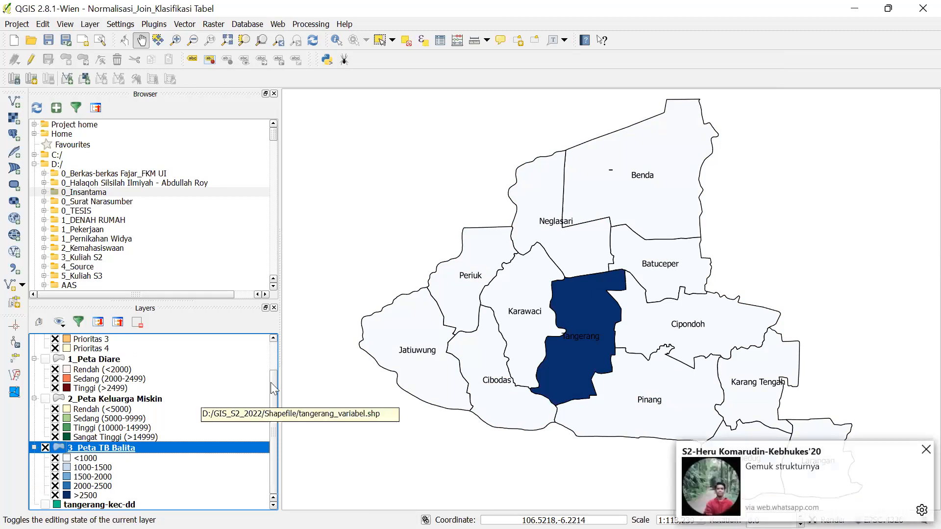
left_click(921, 452)
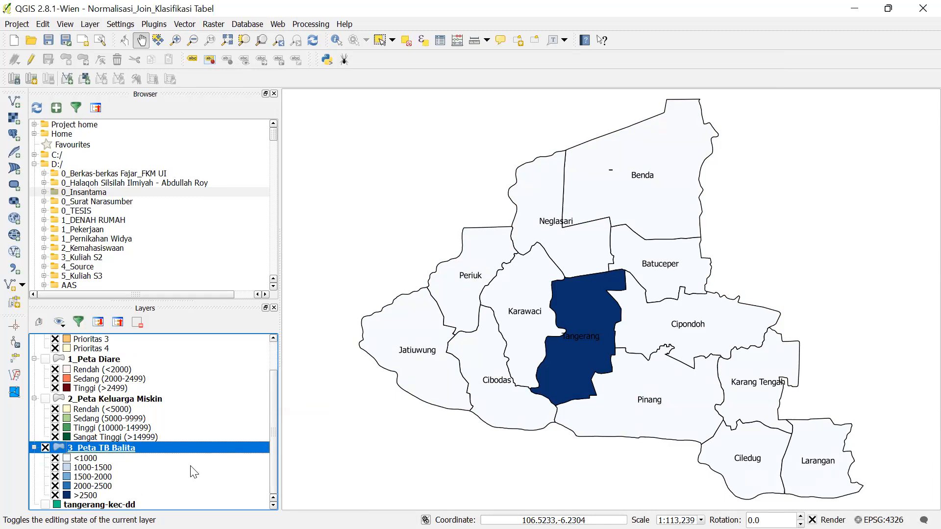
right_click(153, 446)
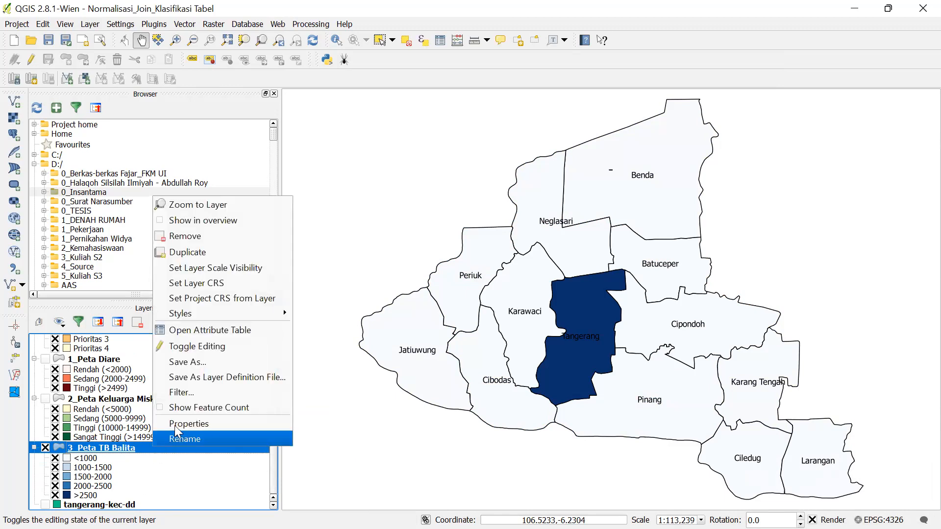
left_click(175, 425)
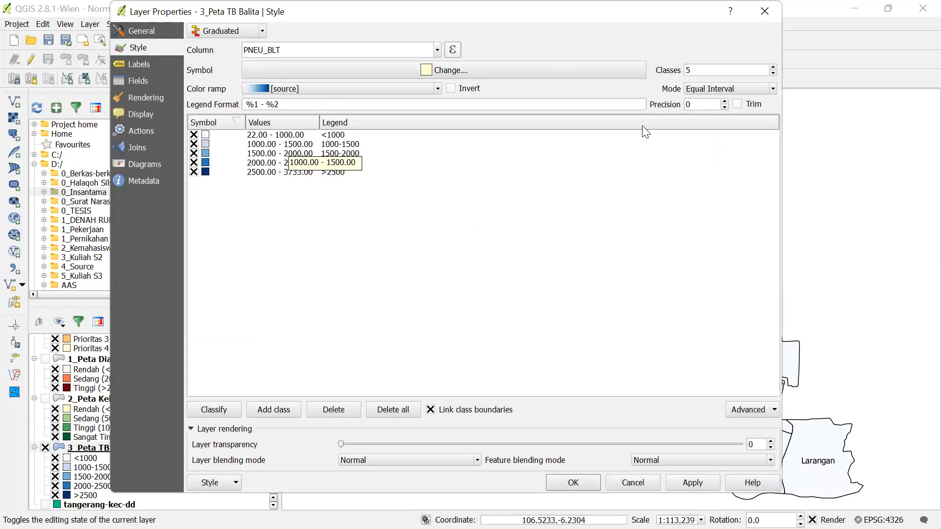
left_click(765, 11)
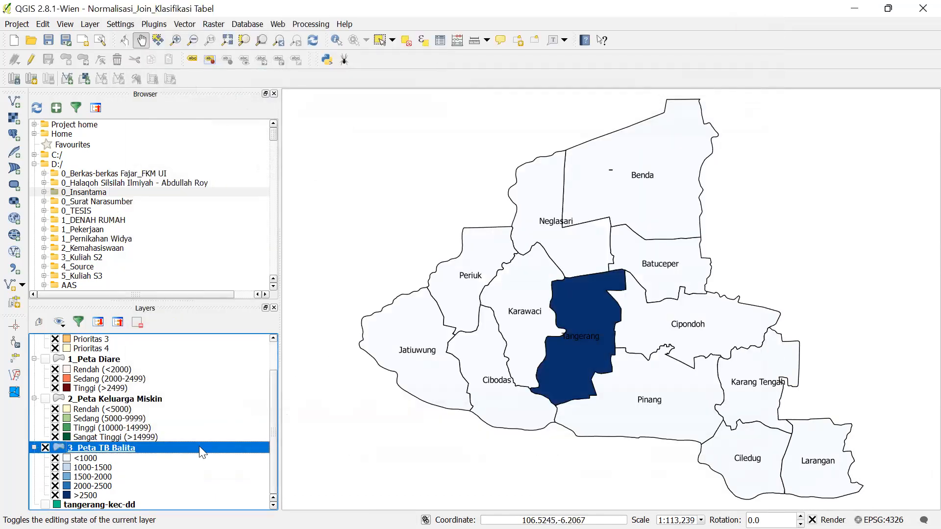
right_click(199, 447)
left_click(251, 336)
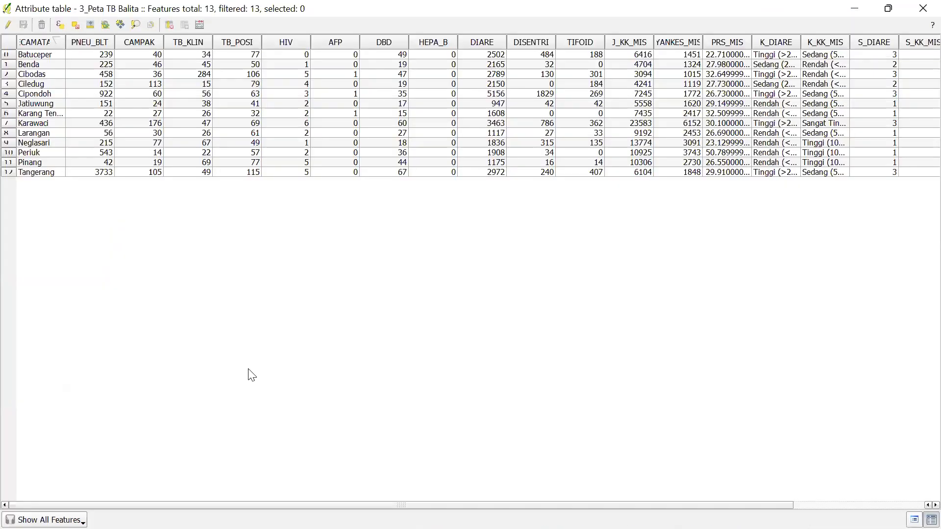
left_click(86, 42)
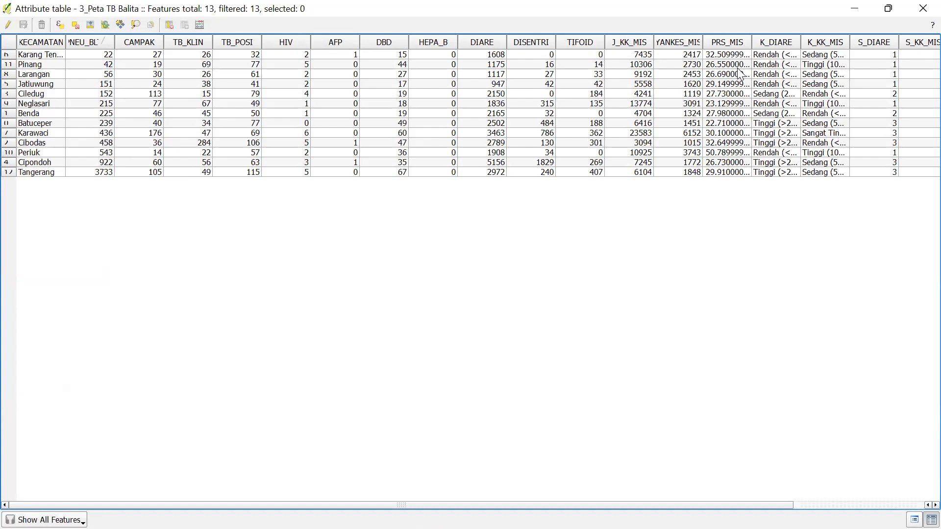
left_click(923, 8)
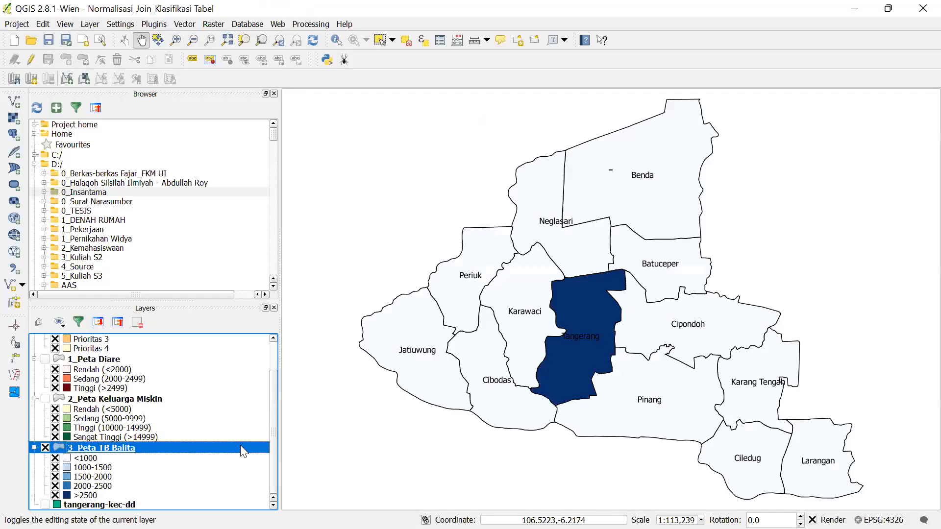
- In the layer's Style properties, set the first two class upper bounds to 200 and 400
right_click(241, 445)
left_click(270, 422)
double_click(288, 138)
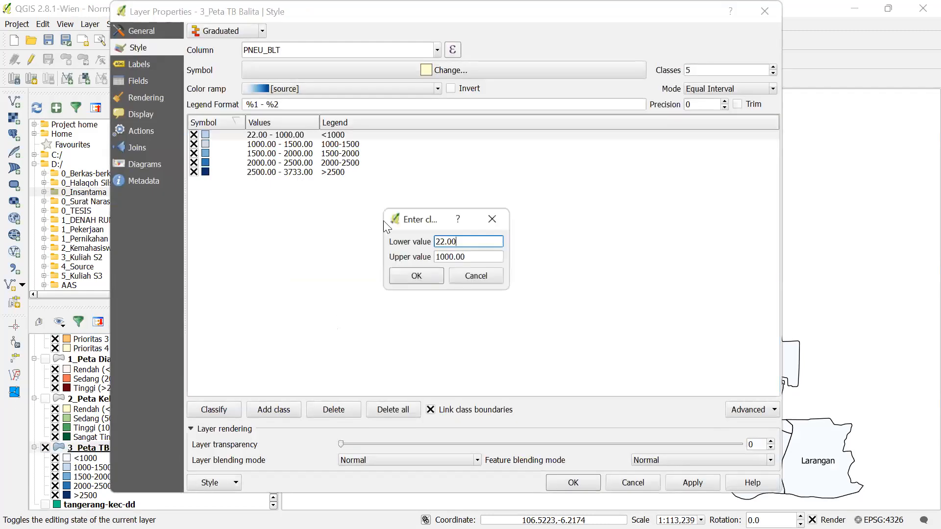
key("Tab")
type("200")
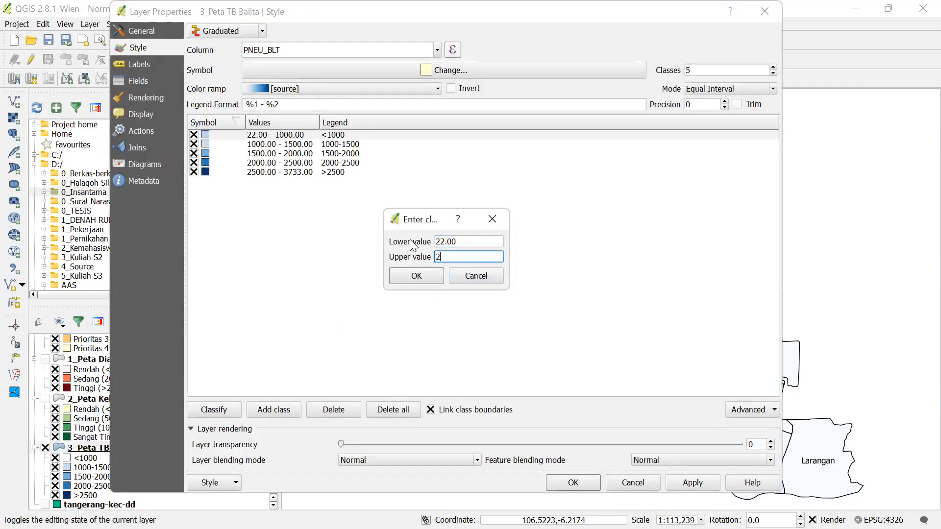
left_click(412, 271)
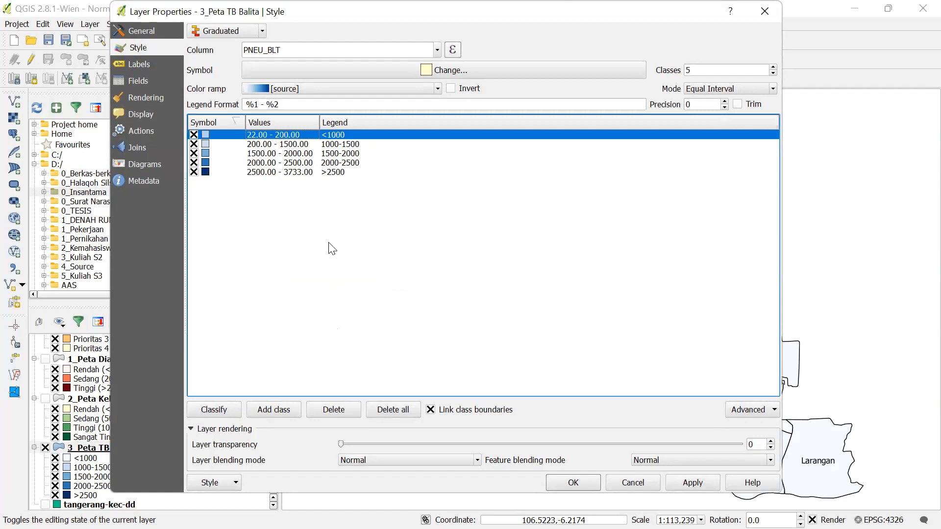
double_click(295, 145)
key("Tab")
type("400")
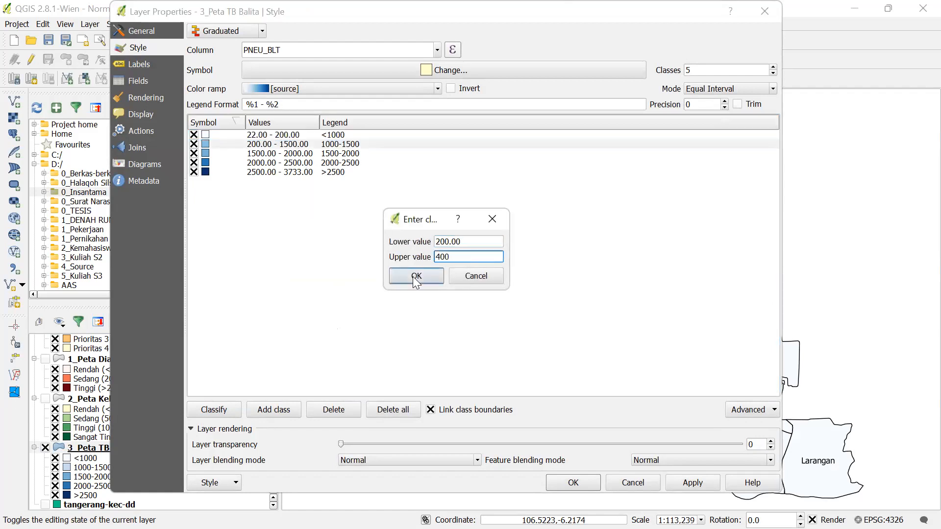
left_click(416, 277)
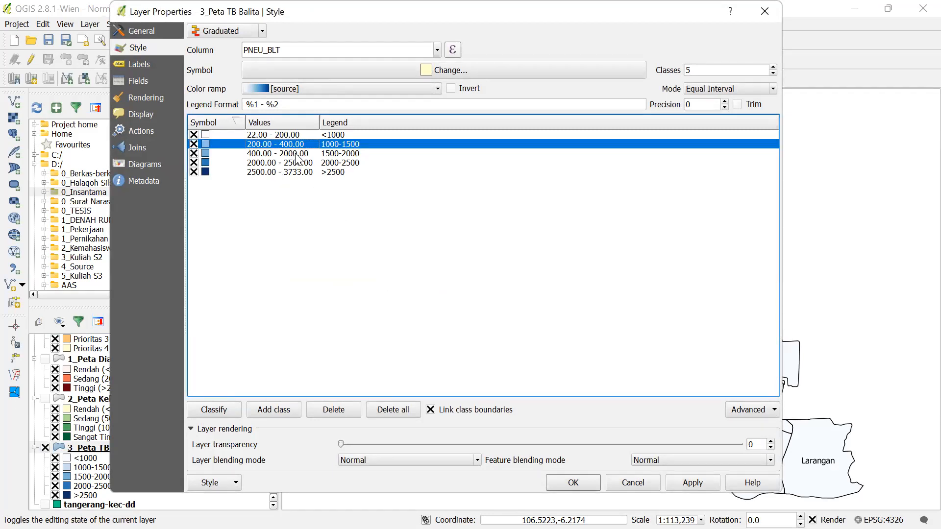
- Set the third and fourth class upper bounds to 600 and 800
double_click(295, 154)
type("600")
left_click(414, 276)
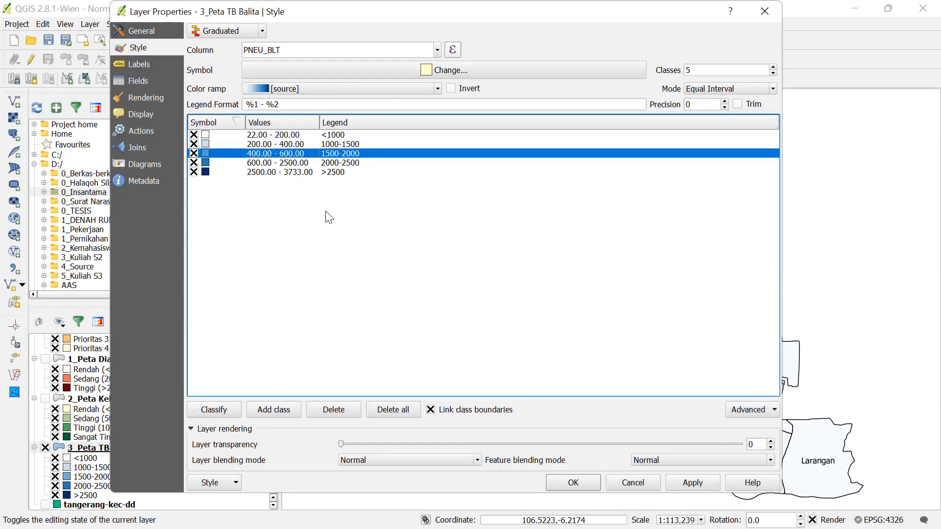
double_click(275, 162)
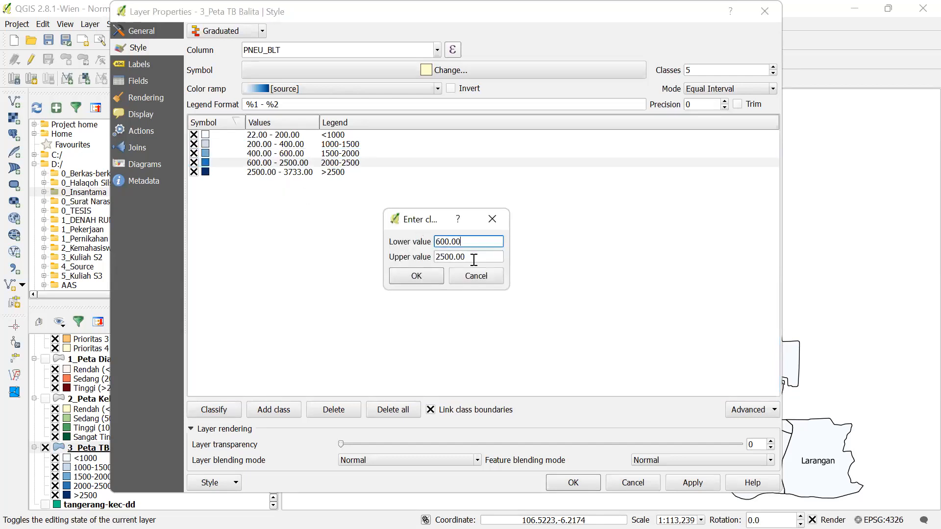
left_click_drag(475, 258, 416, 260)
type("800")
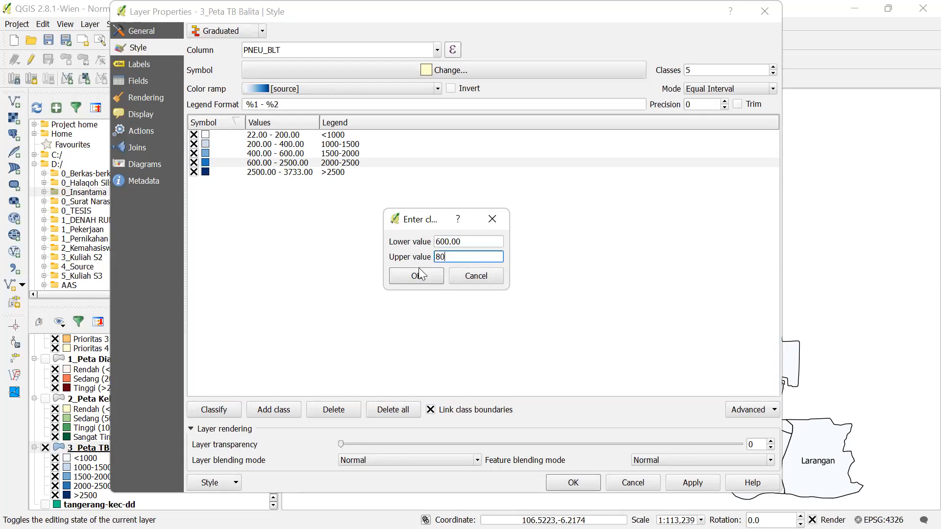
left_click(420, 274)
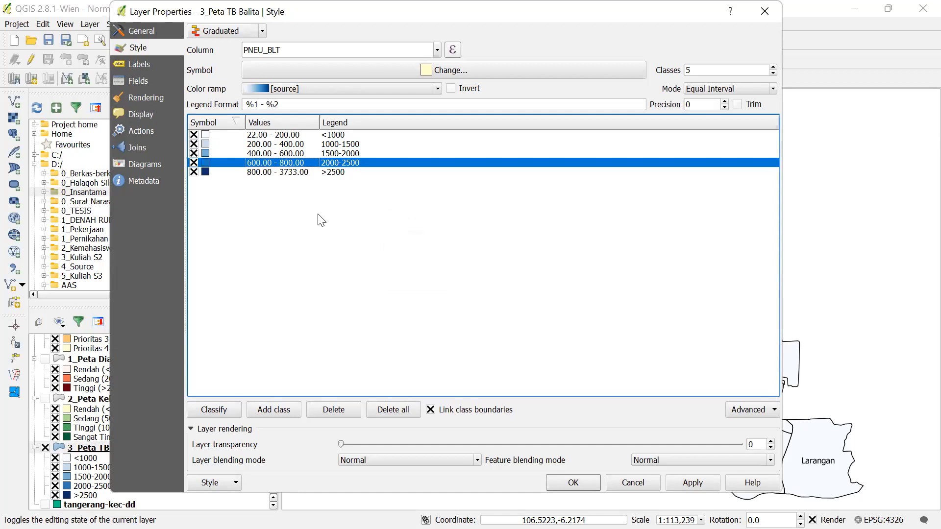
left_click(346, 135)
- Relabel the first two classes as <200 and 200-400
double_click(330, 137)
type("200")
key("Return")
left_click(342, 145)
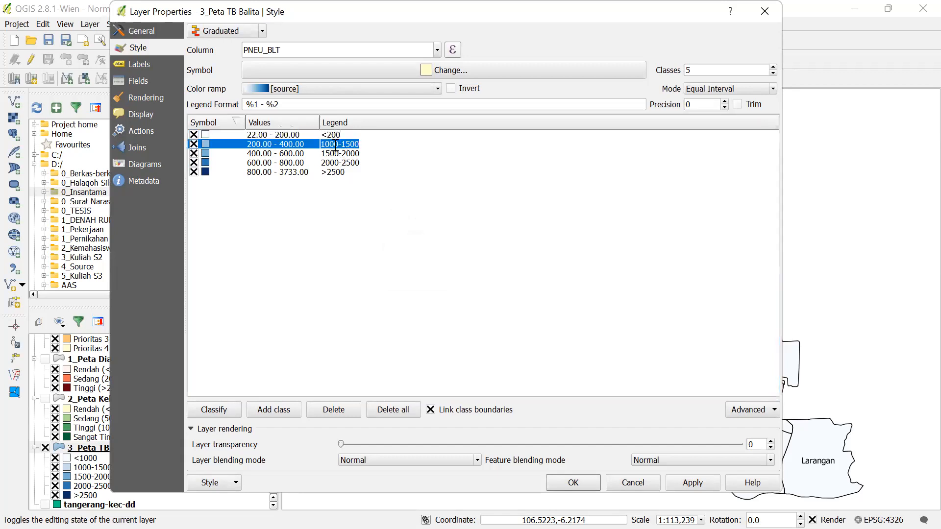
double_click(327, 144)
type("200")
key("Return")
double_click(364, 144)
key("shift+End")
type("40")
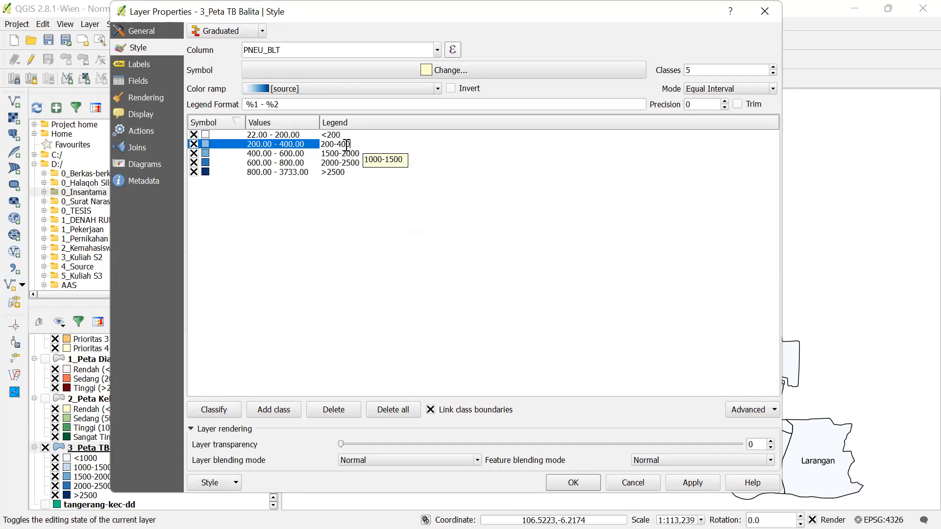
- Relabel the third and fourth classes as 400-600 and 600-800
double_click(339, 154)
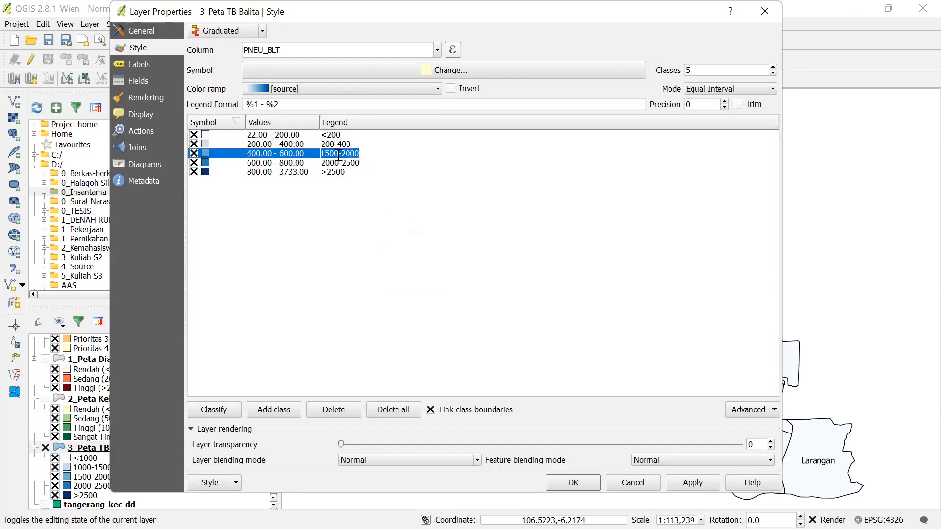
left_click_drag(339, 154, 309, 155)
type("40")
key("shift+Right")
left_click(328, 163)
double_click(322, 163)
left_click_drag(321, 164, 335, 166)
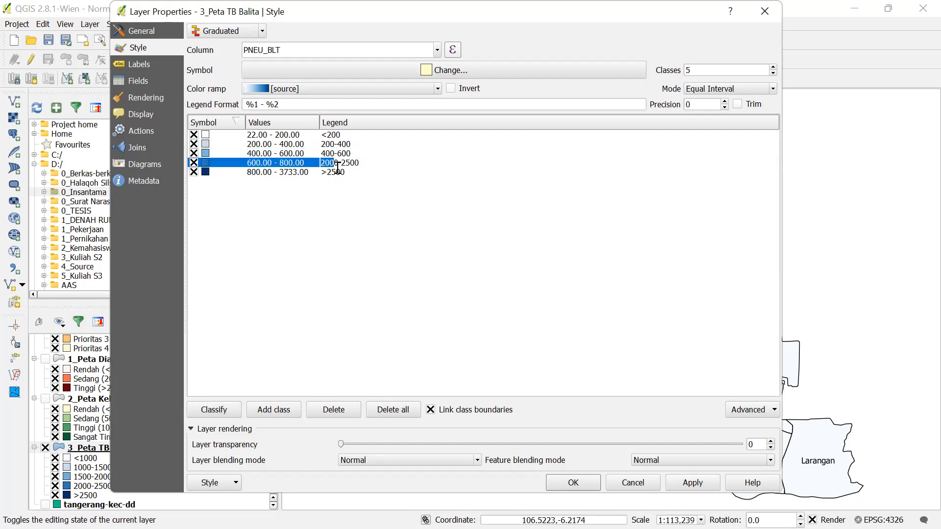
type("600")
left_click_drag(354, 163, 334, 167)
type("-800")
- Label the last class >800, then apply the style and close Properties
double_click(345, 172)
type(">80")
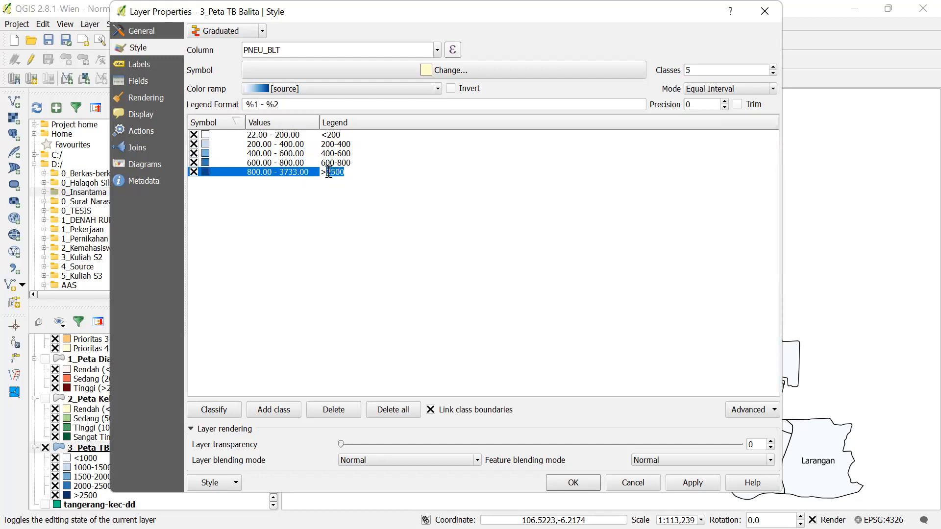
type("0")
left_click(689, 481)
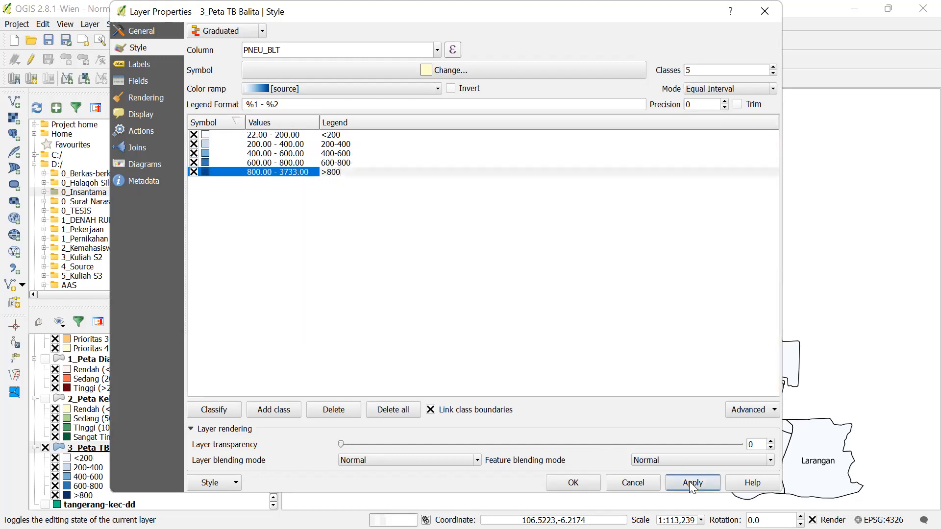
left_click(573, 481)
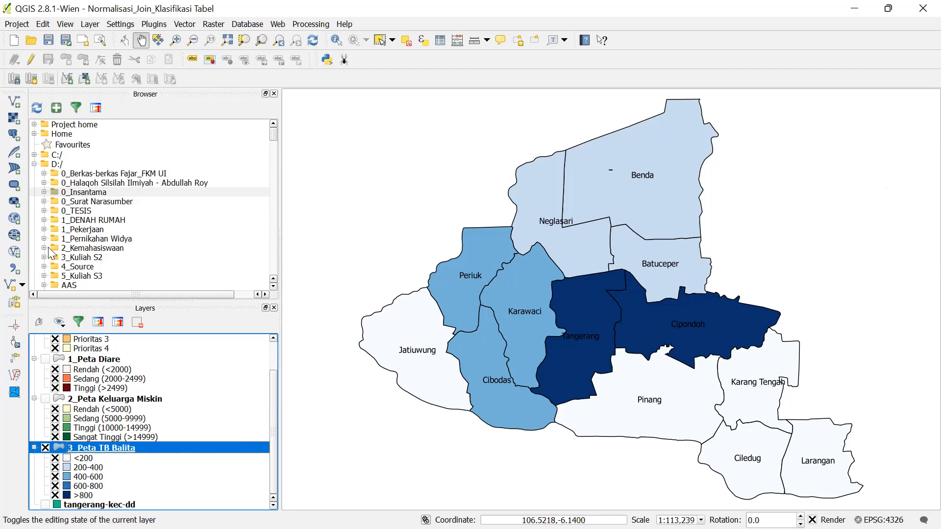
- Open the 3_Peta TB Balita attribute table, scroll across its district columns, then close it
left_click(8, 271)
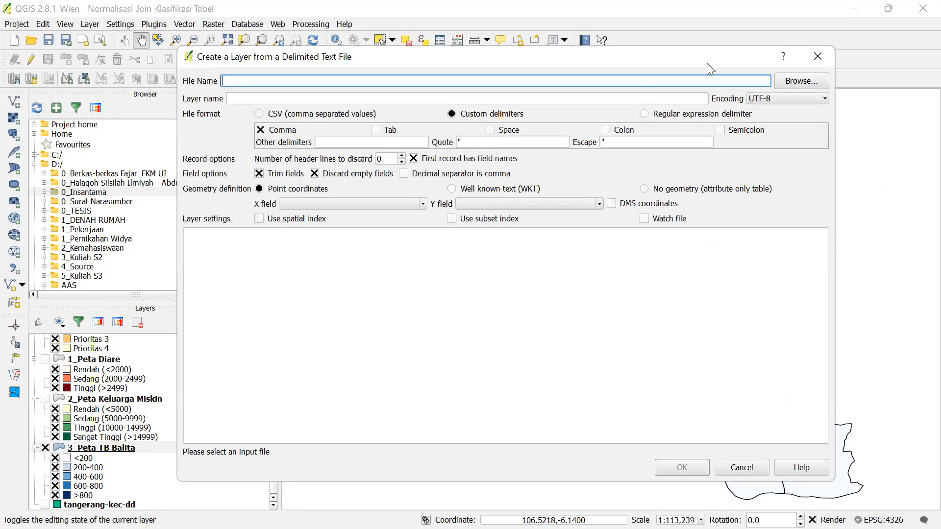
left_click(817, 56)
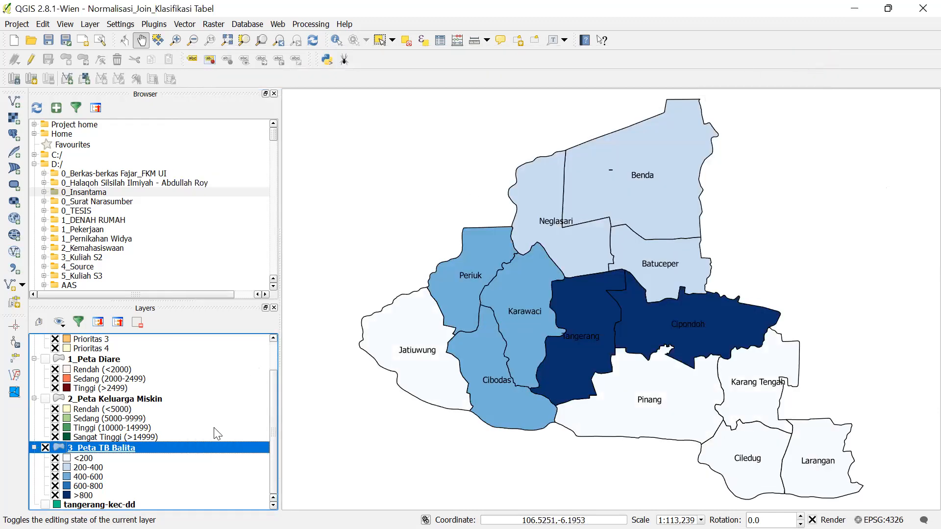
right_click(209, 456)
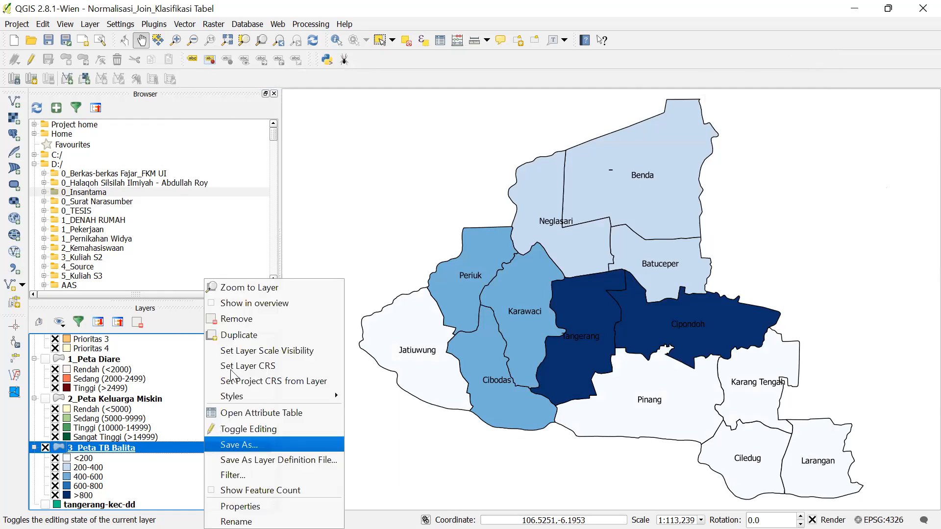
left_click(245, 411)
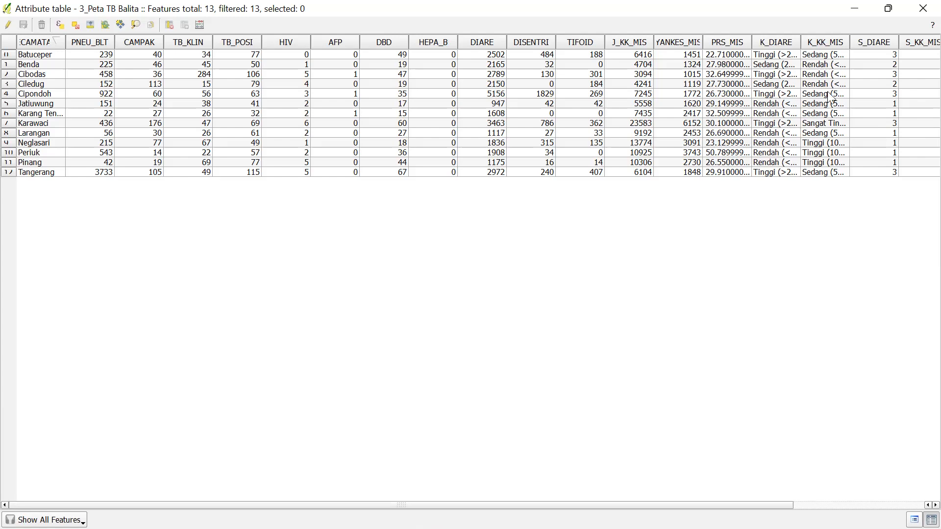
scroll(838, 313, "right", 2)
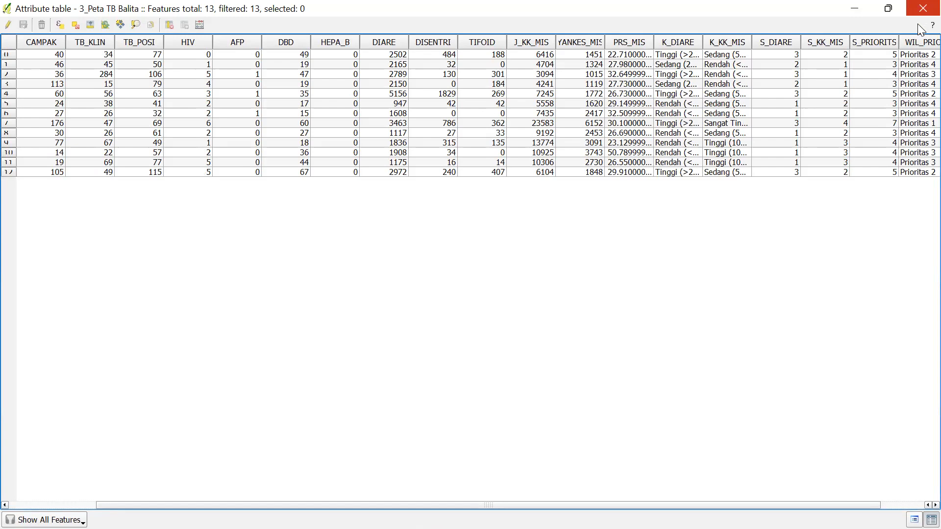
left_click(924, 8)
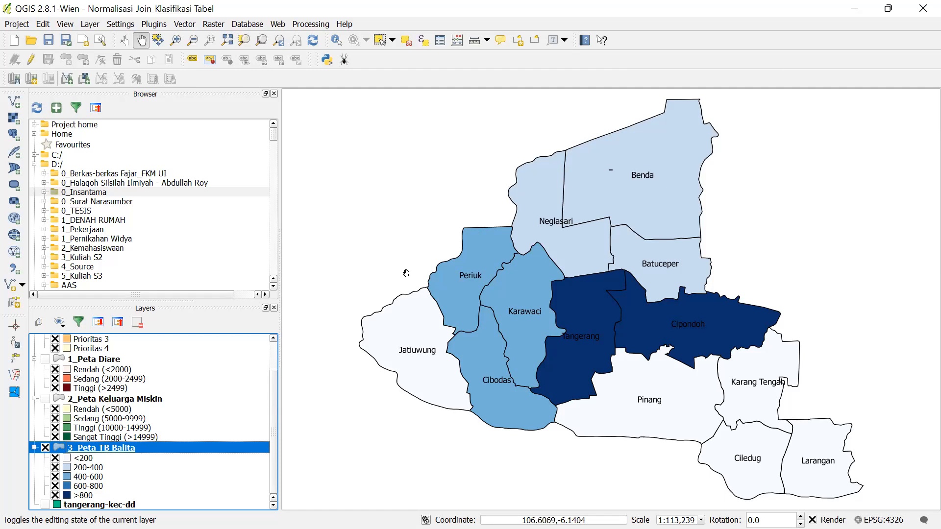
- Scroll the map view up and back down over the blue TB Balita choropleth
scroll(162, 438, "up", 1)
scroll(154, 445, "down", 1)
- In the layer's Labels properties, keep KECAMATAN as the label field, set style to Bold, and apply
right_click(161, 448)
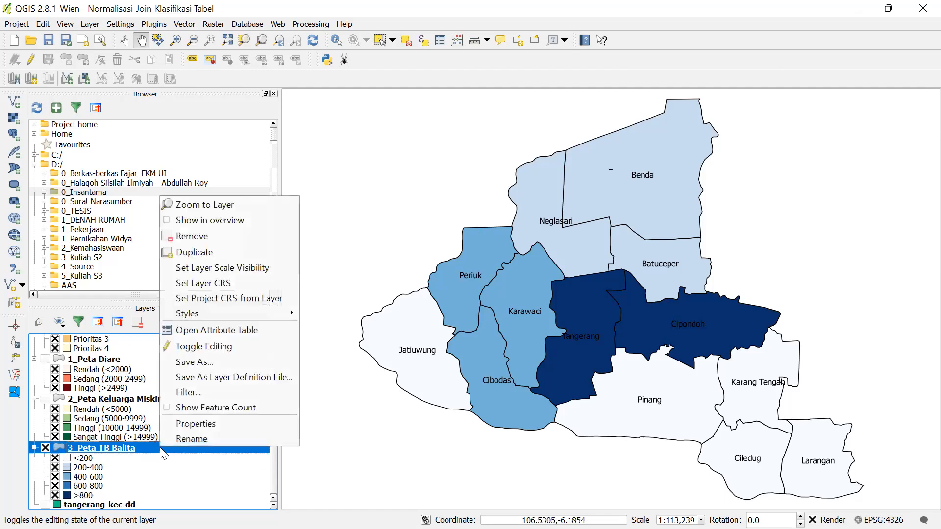
left_click(187, 425)
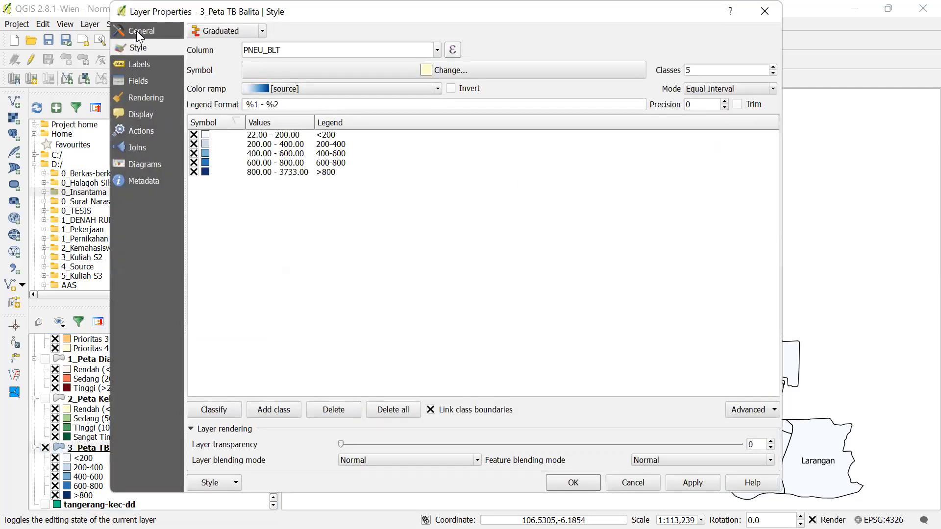
left_click(128, 69)
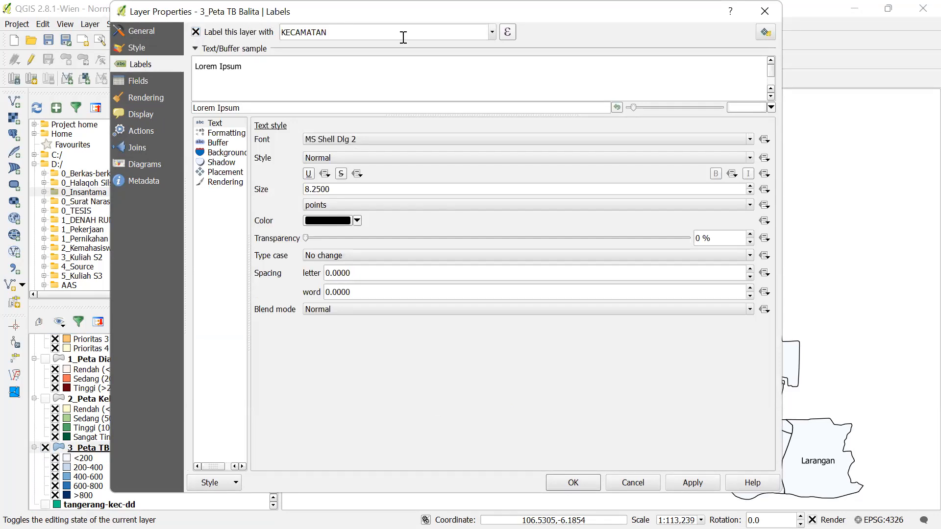
left_click(491, 32)
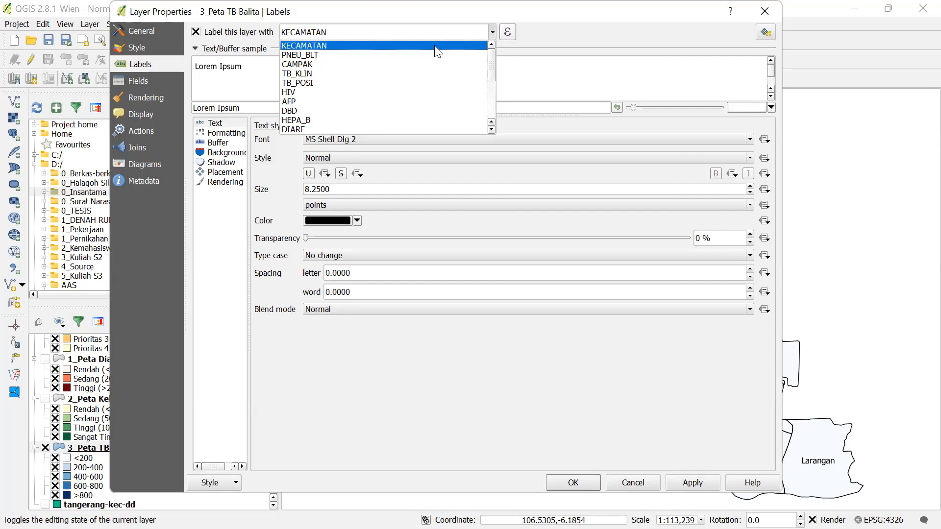
left_click(437, 49)
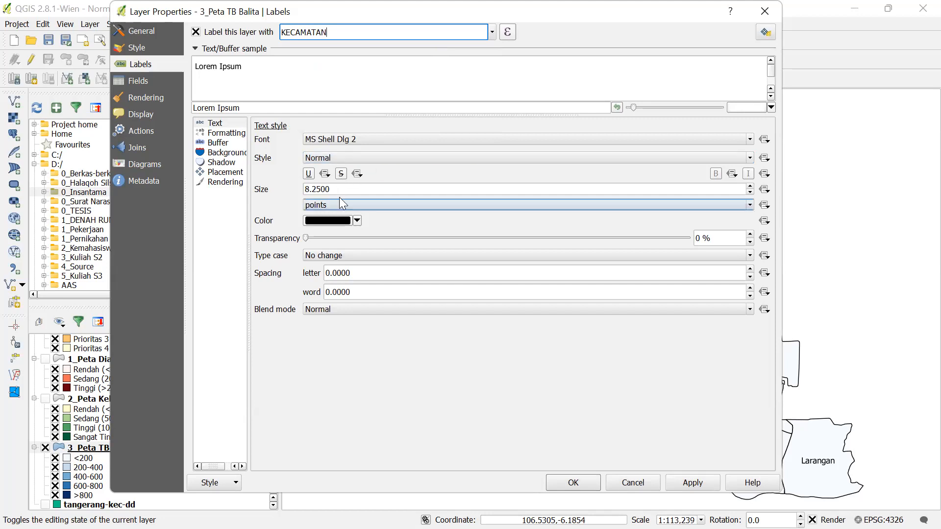
left_click(357, 158)
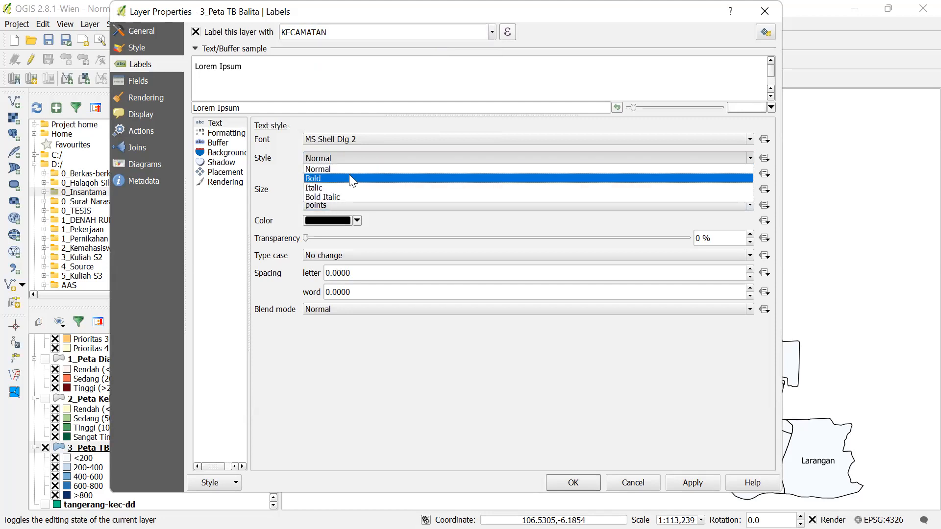
left_click(349, 175)
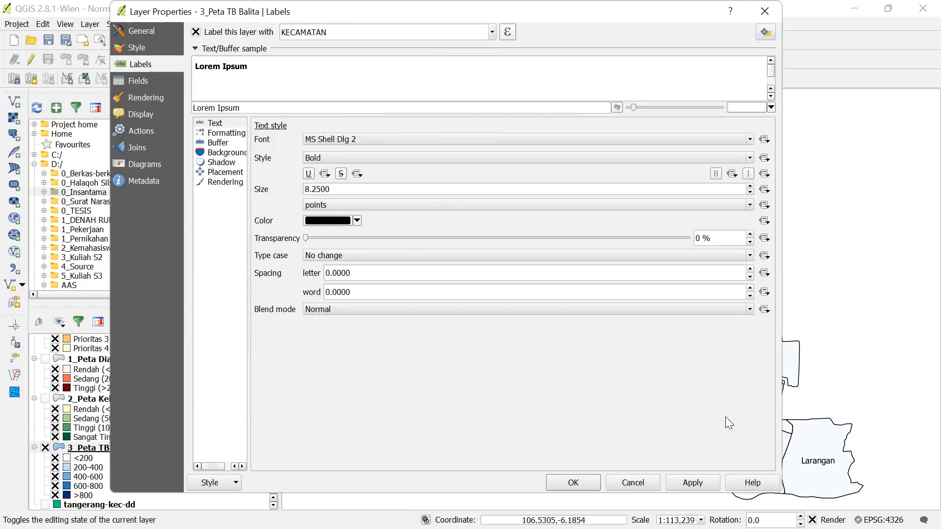
left_click(694, 482)
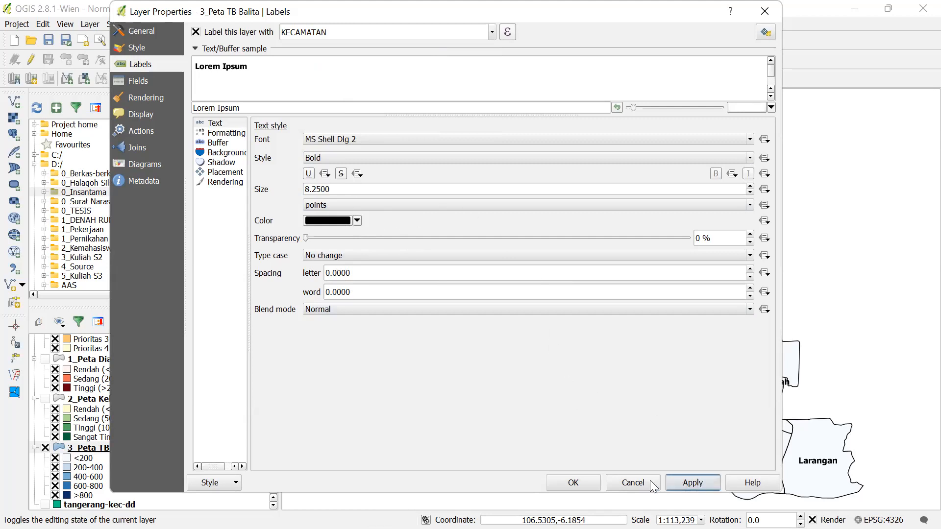
left_click(573, 484)
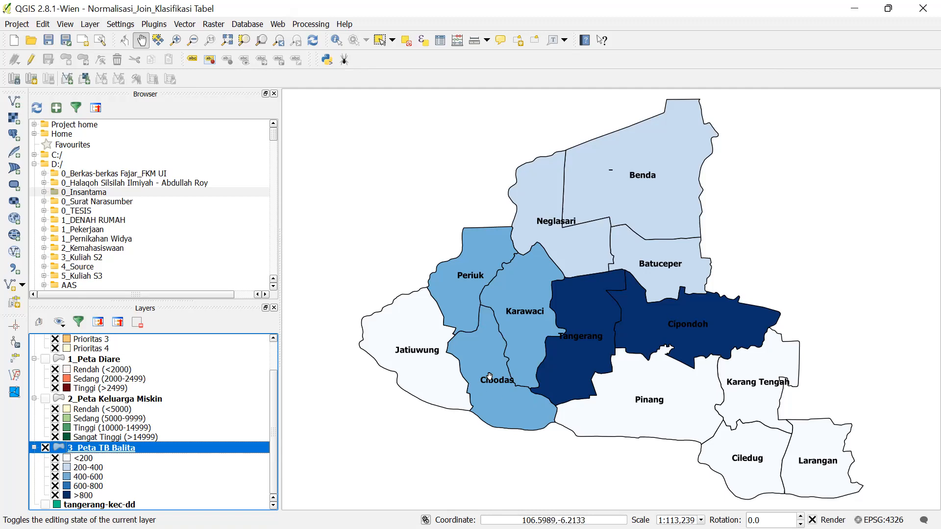
right_click(228, 445)
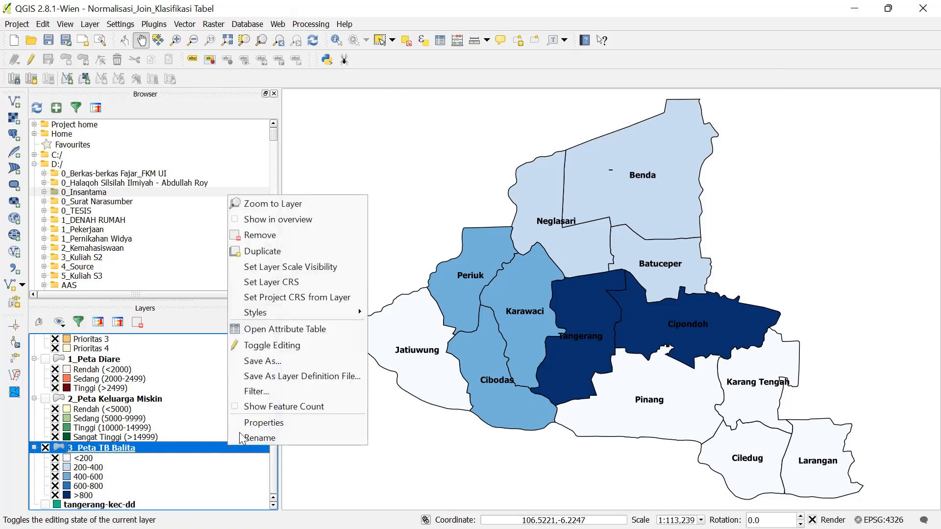
left_click(253, 426)
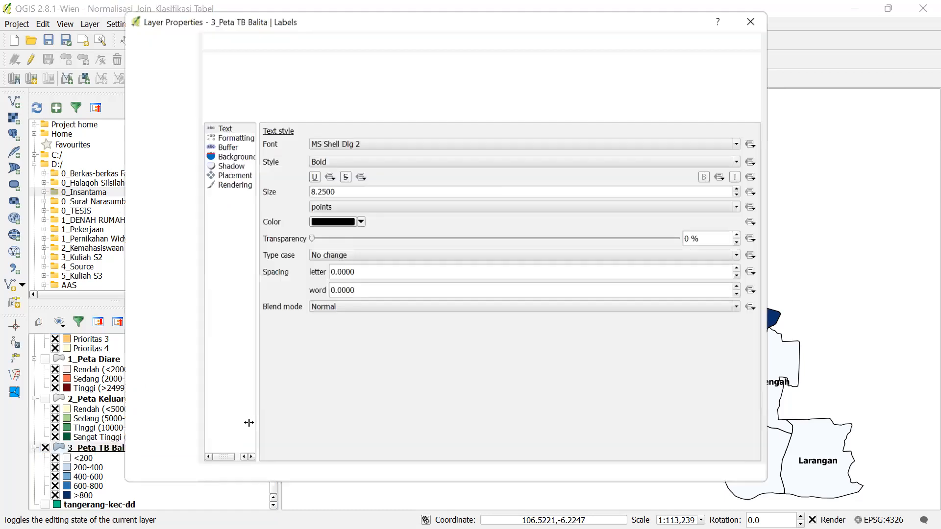
left_click(764, 11)
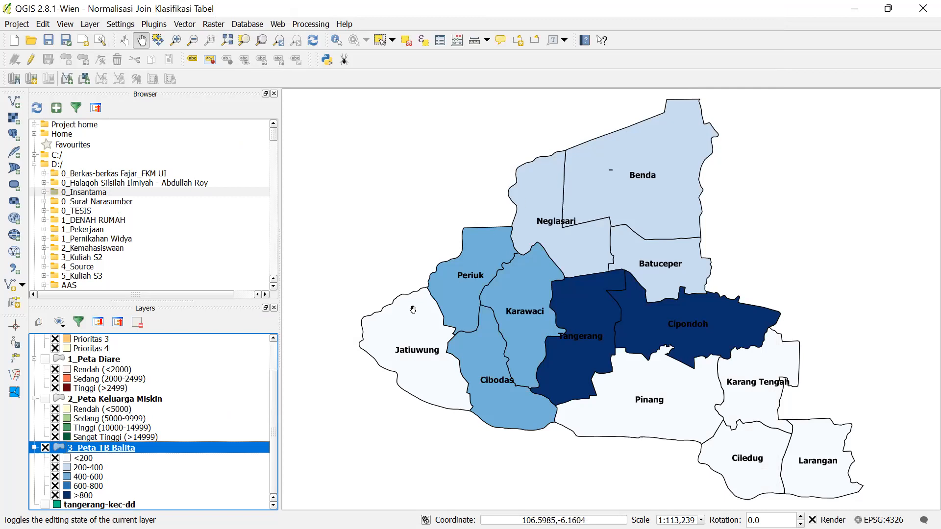
right_click(181, 445)
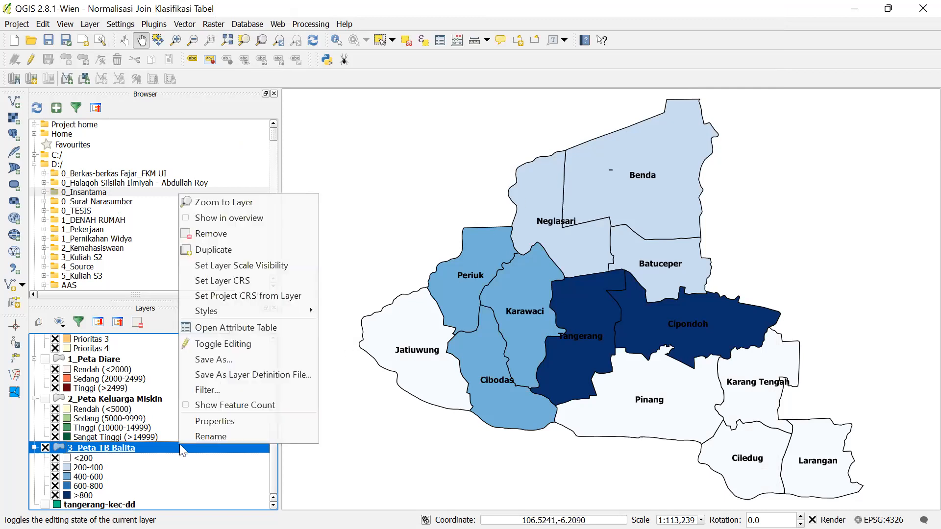
left_click(206, 425)
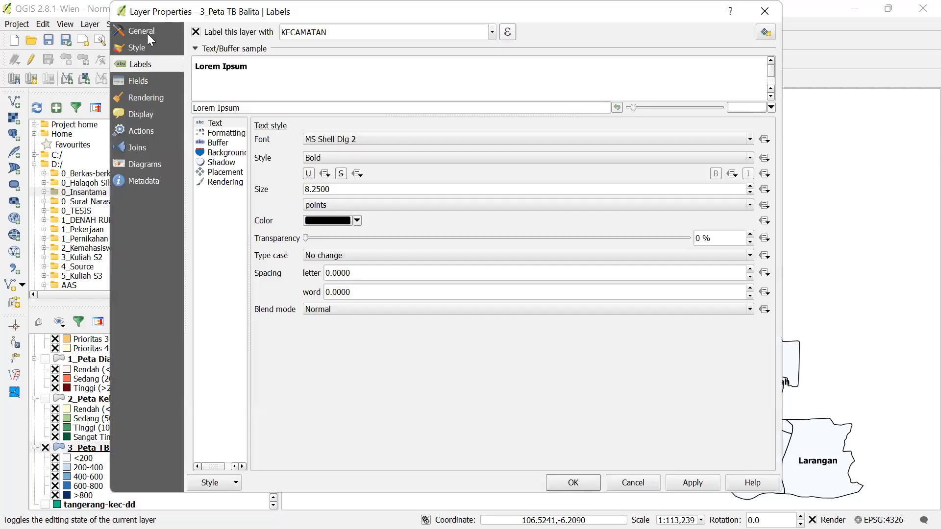
left_click(144, 50)
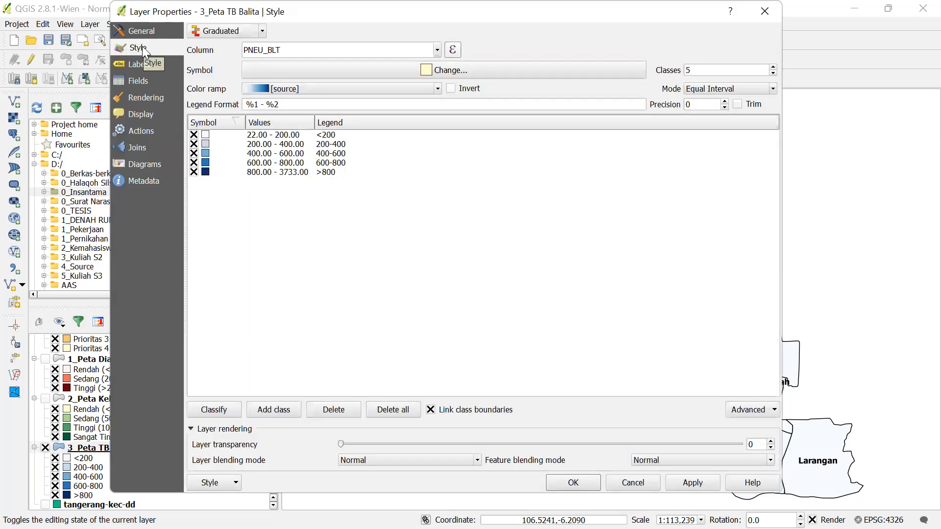
left_click(137, 66)
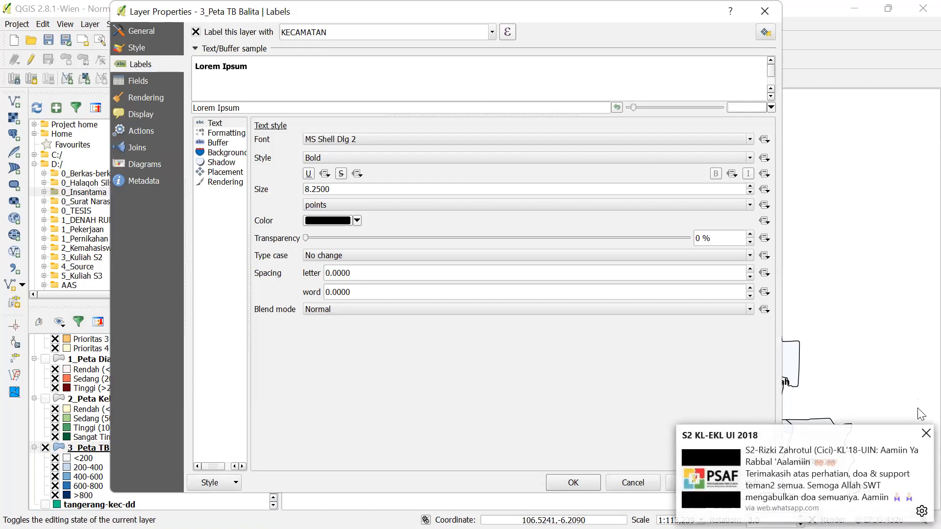
left_click(924, 434)
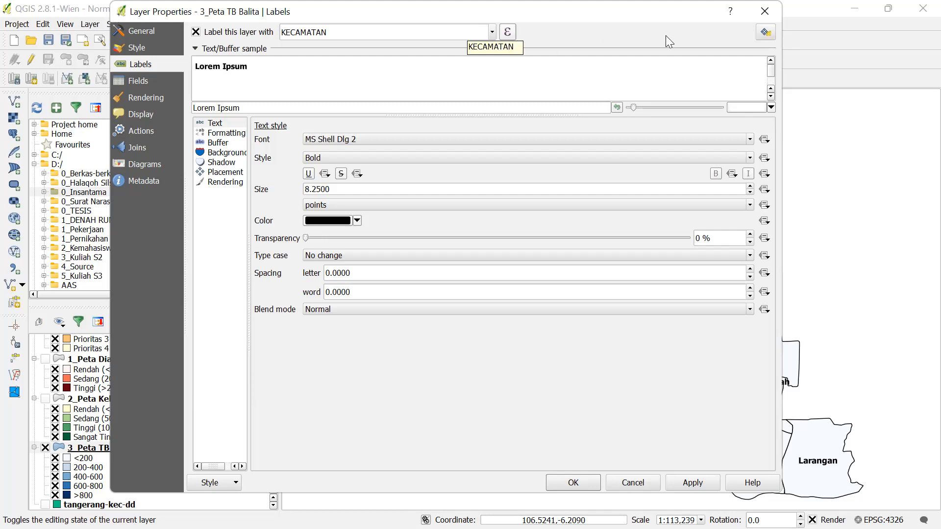
left_click(764, 11)
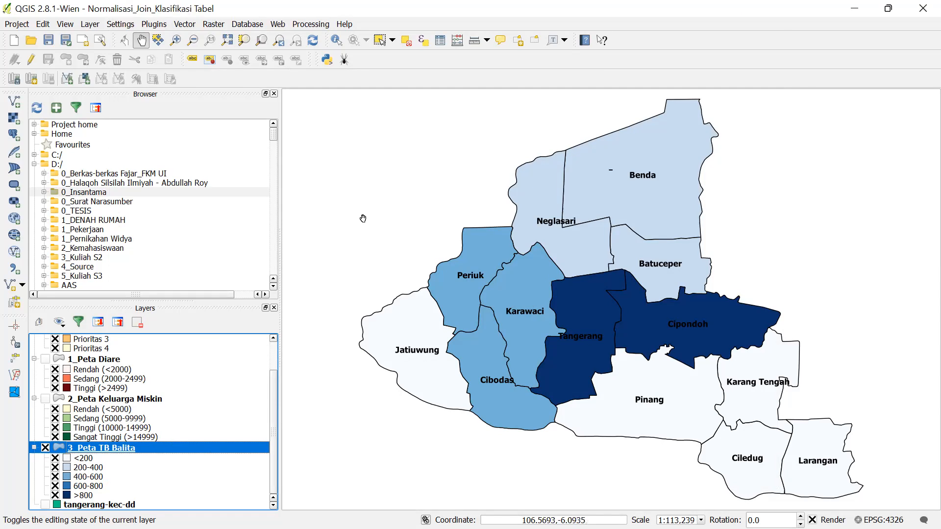
key("alt+Tab")
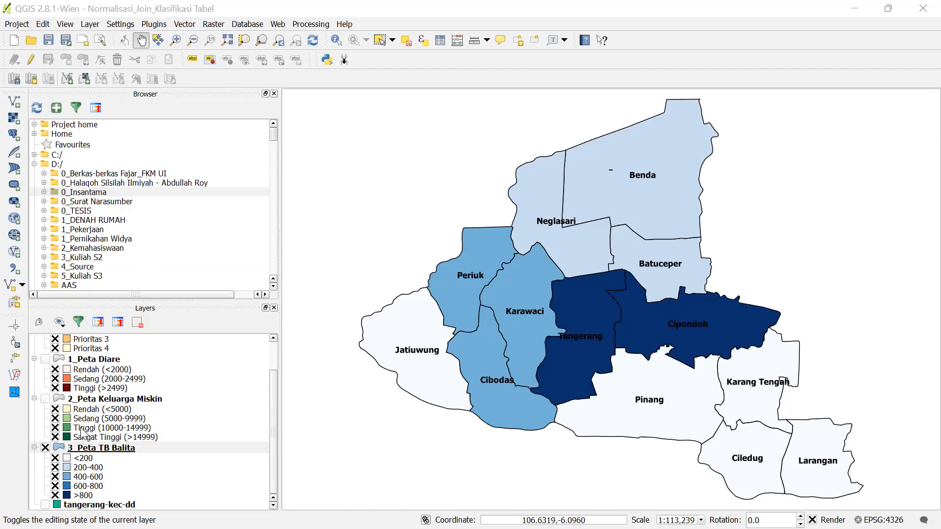
left_click(98, 448)
right_click(97, 447)
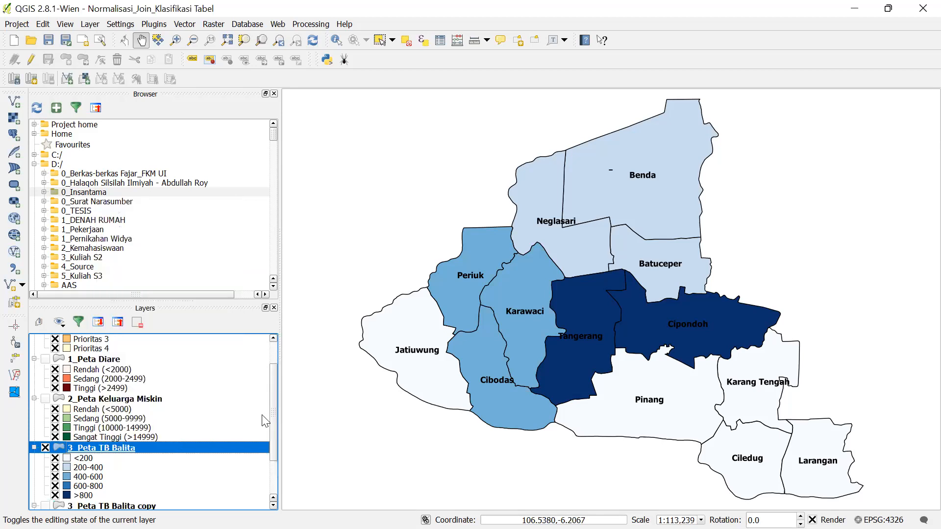
scroll(181, 445, "down", 2)
left_click(45, 389)
left_click(45, 447)
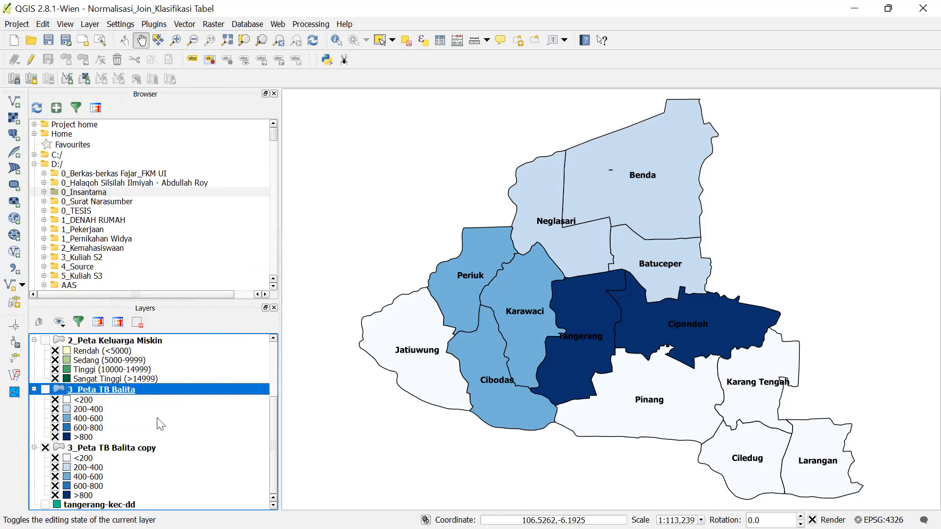
left_click(146, 447)
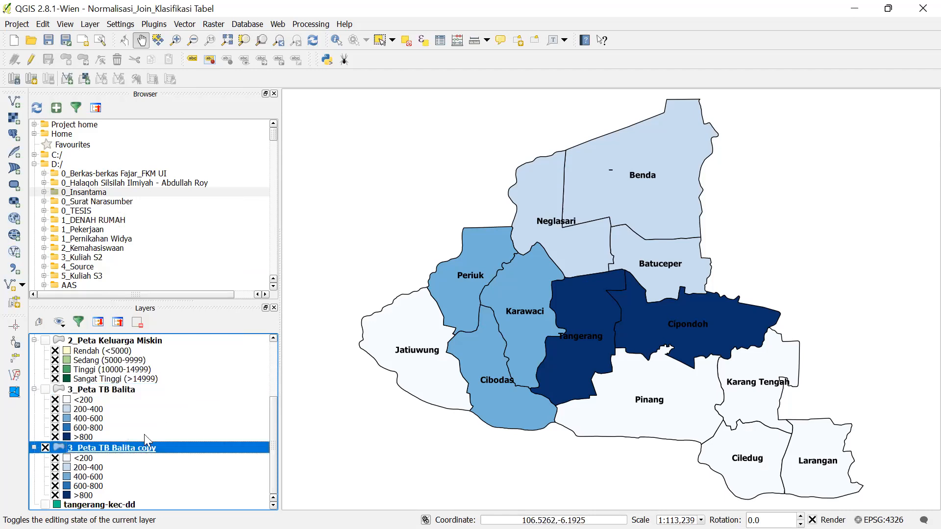
scroll(157, 414, "up", 4)
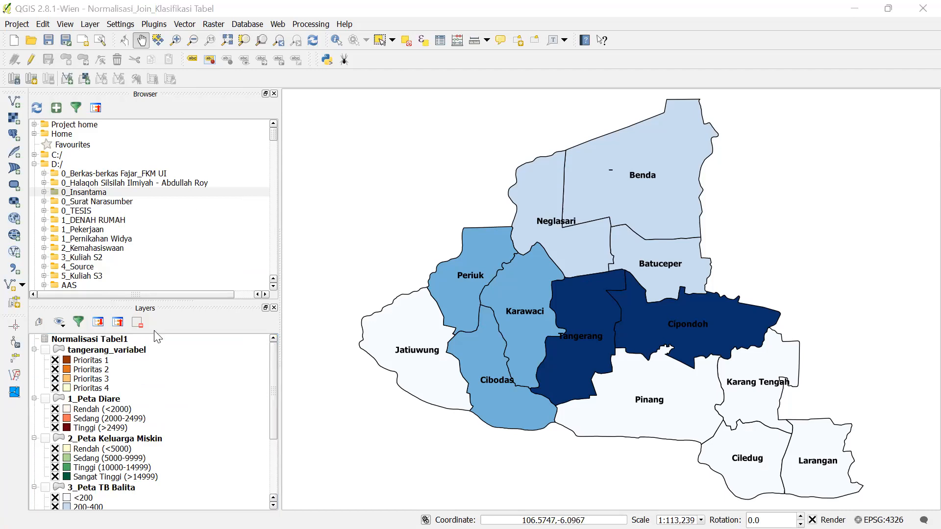
scroll(123, 454, "down", 4)
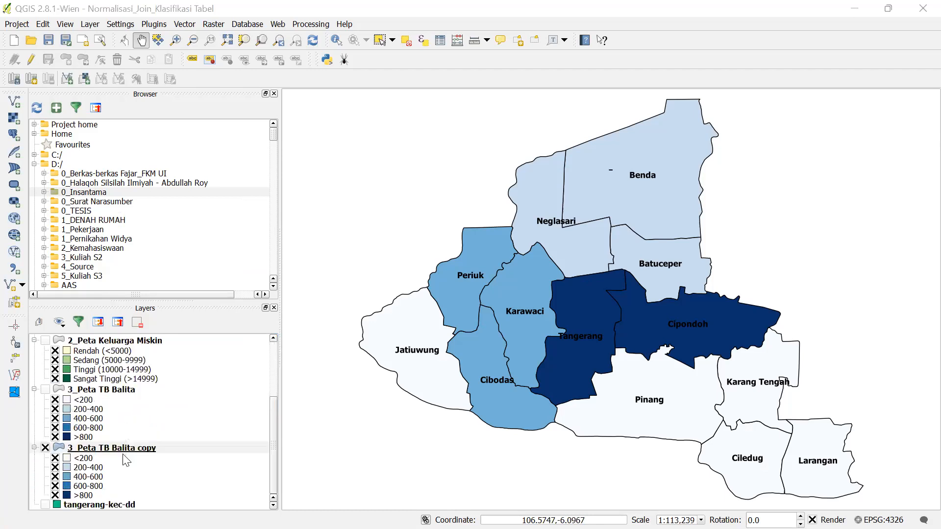
- Duplicate 3_Peta TB Balita copy to create 3_Peta TB Balita copy copy
right_click(130, 450)
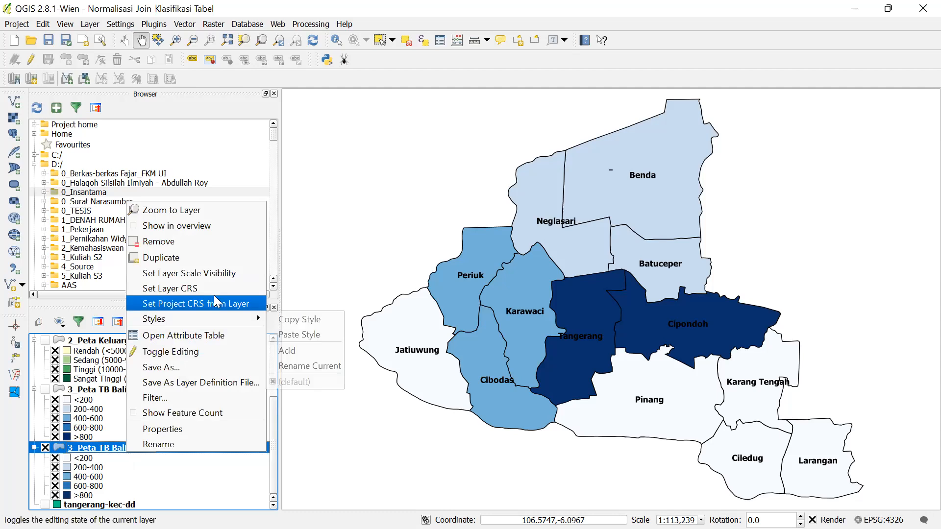
left_click(201, 260)
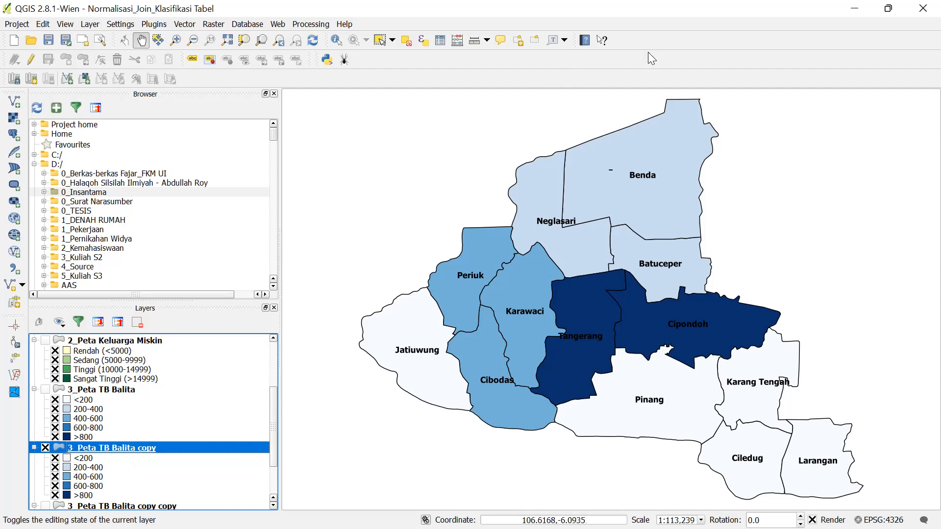
key("alt+Tab")
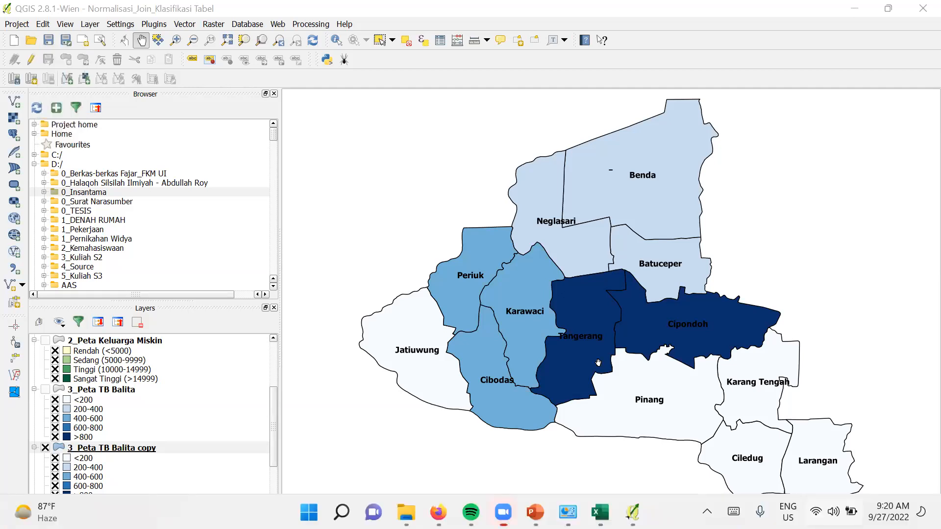
key("super+a")
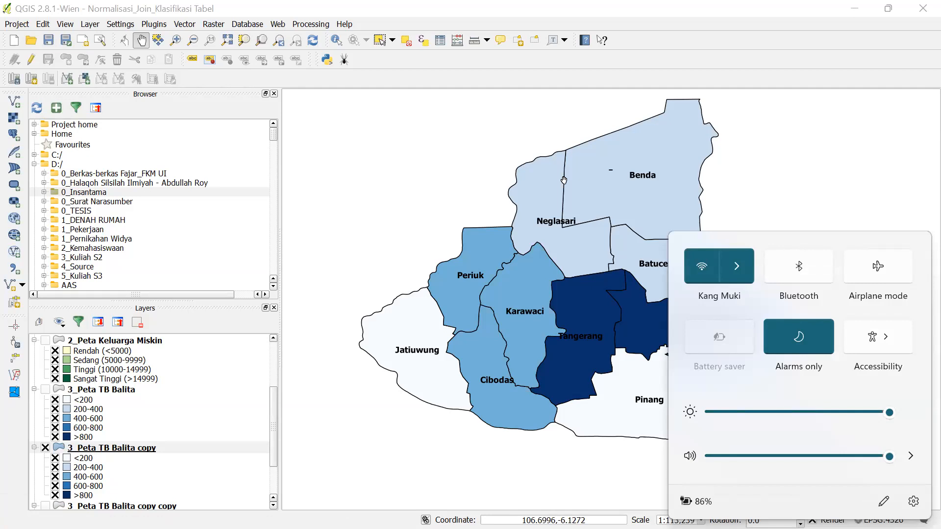
left_click(777, 169)
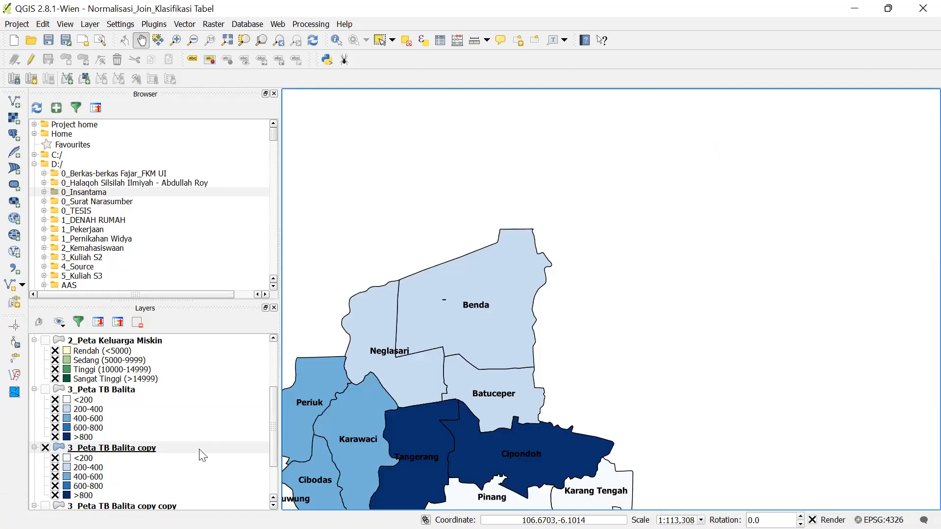
left_click(177, 388)
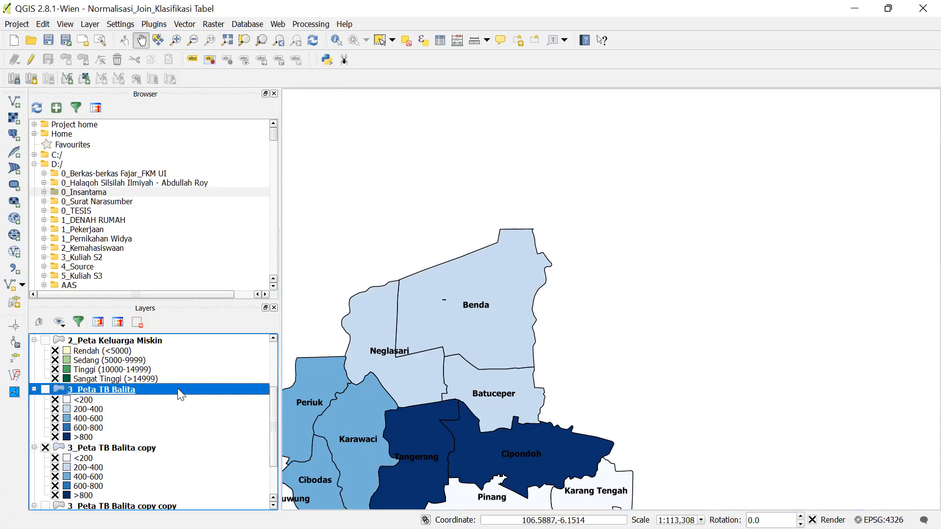
right_click(177, 389)
left_click(232, 286)
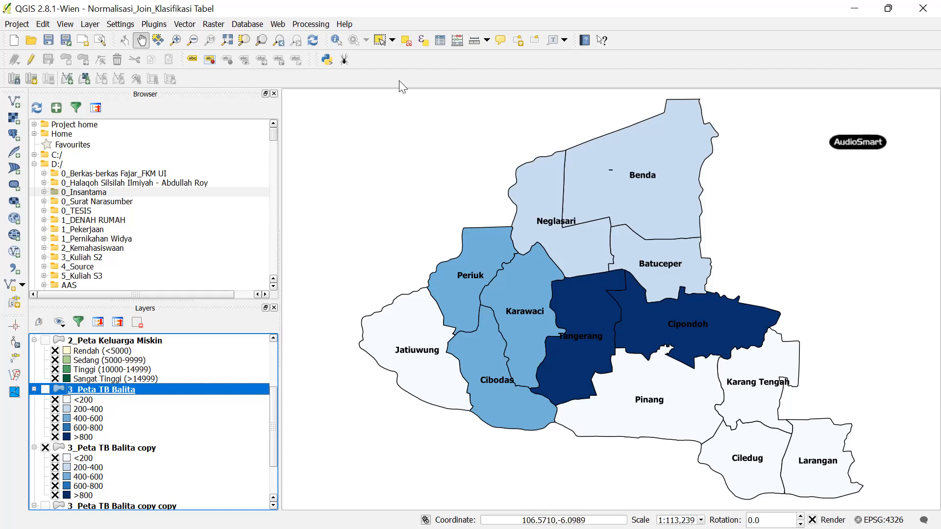
left_click(551, 41)
left_click(367, 128)
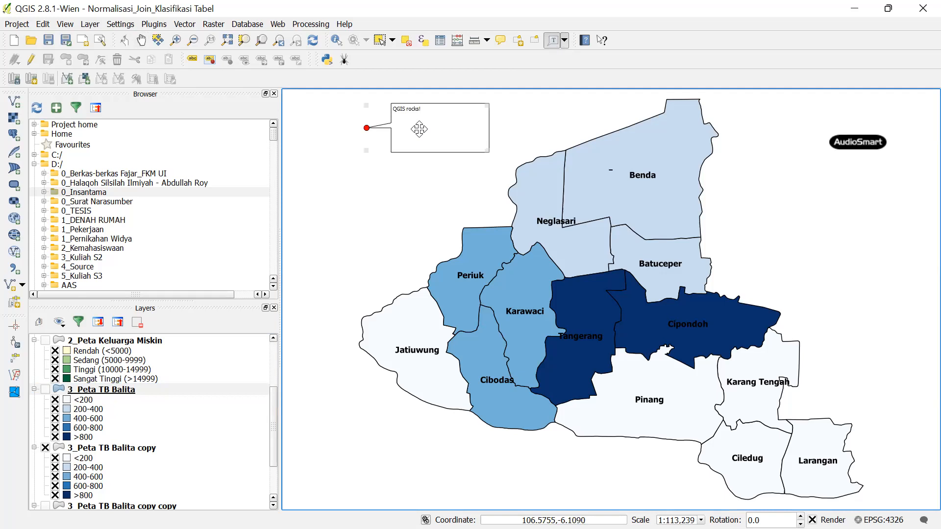
double_click(421, 135)
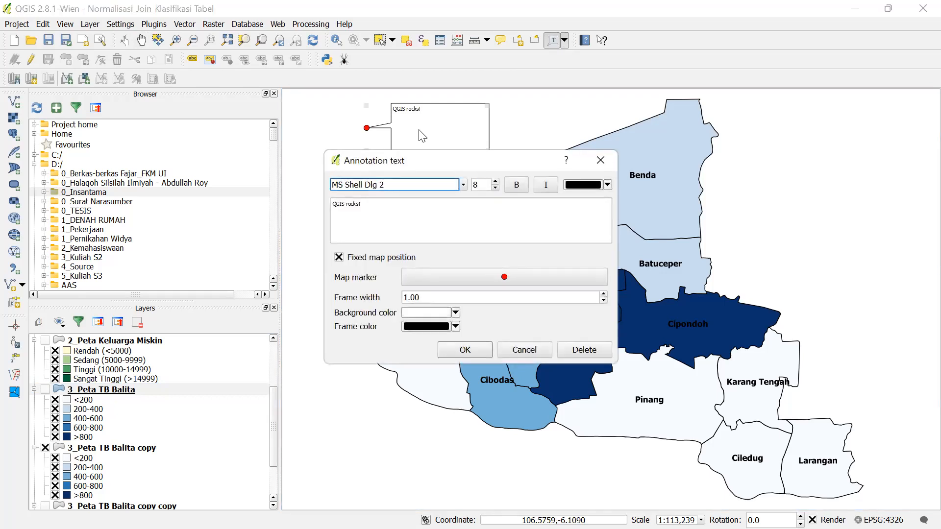
left_click_drag(386, 204, 319, 198)
type("Nama")
left_click(496, 182)
left_click(496, 182)
left_click(496, 182)
left_click(496, 182)
left_click(496, 182)
left_click(496, 182)
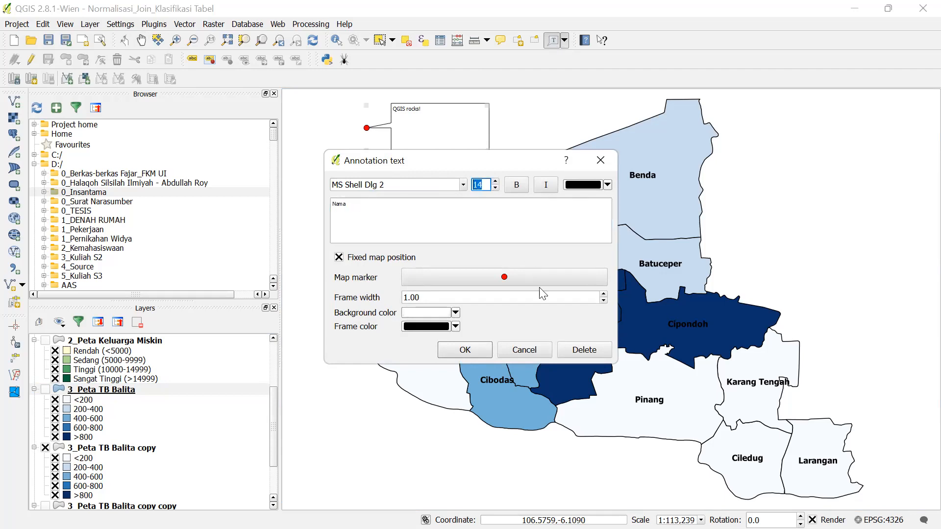
left_click(463, 350)
double_click(405, 125)
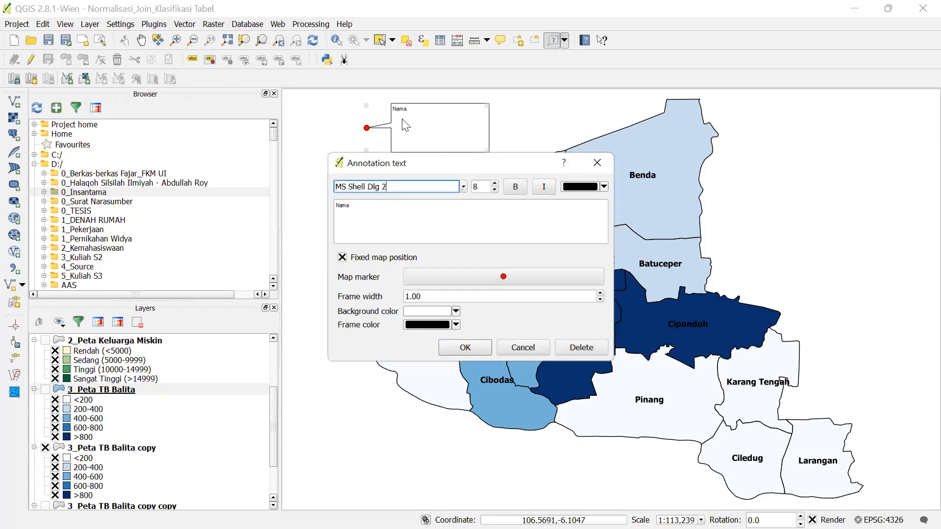
left_click(335, 204)
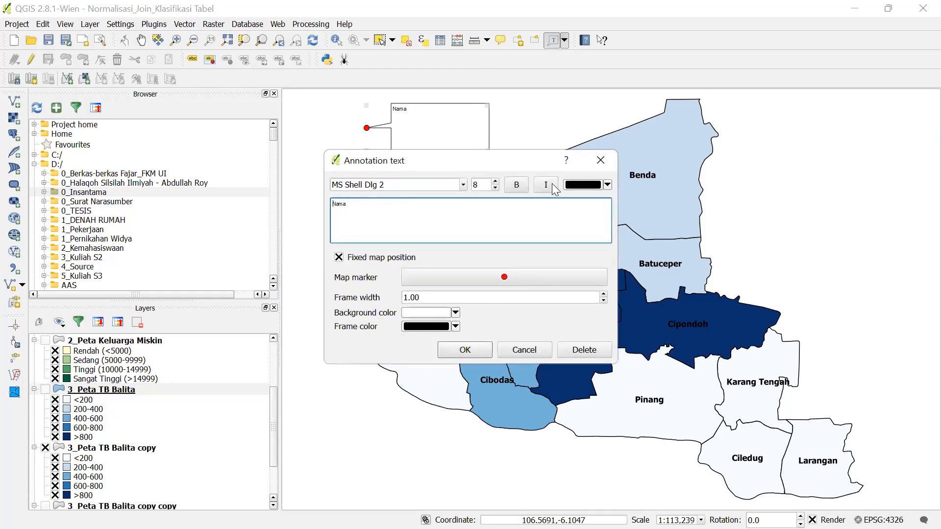
left_click(601, 160)
key("Delete")
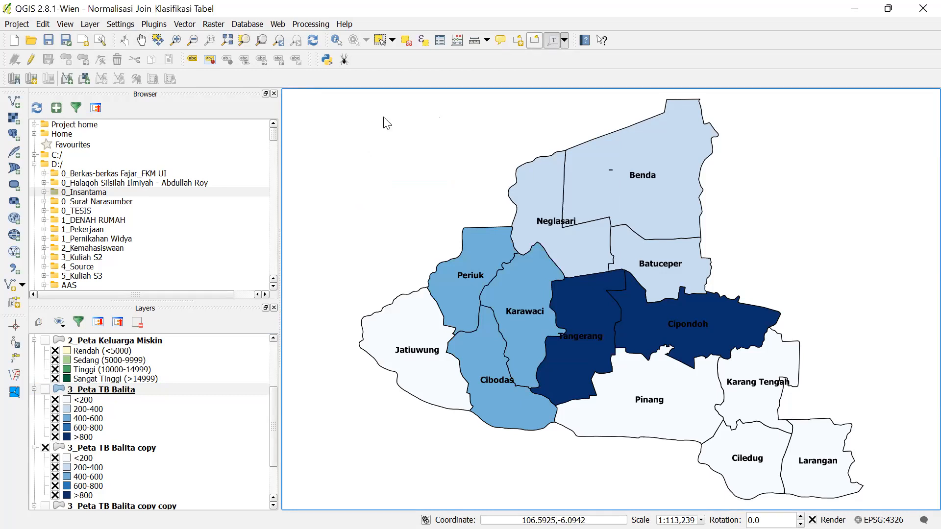
- Place a text annotation at the map's top-left and increase its font size
left_click(353, 134)
double_click(413, 139)
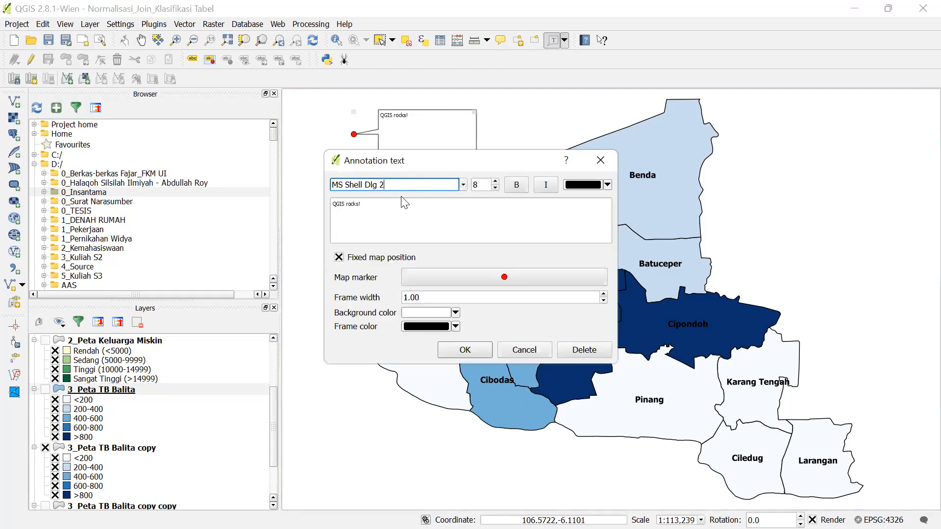
left_click(497, 182)
left_click(497, 182)
left_click(496, 182)
left_click(478, 347)
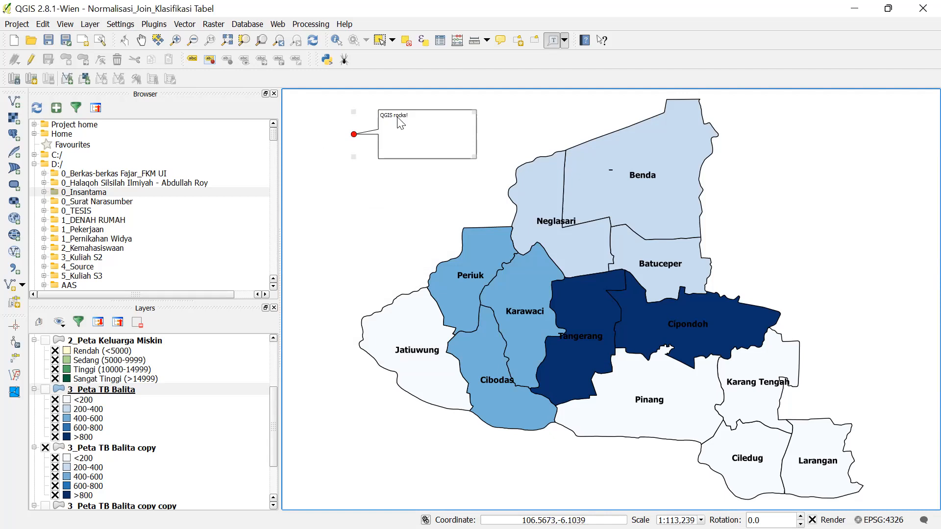
- Replace the default 'QGIS rocks!' text with the student's name and NIM, then shorten the box
double_click(420, 149)
left_click_drag(411, 181, 311, 166)
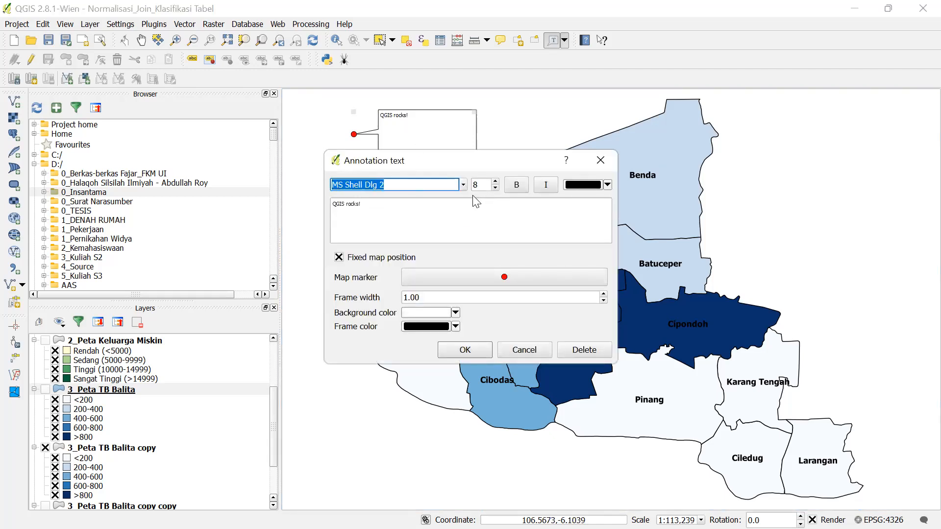
left_click_drag(368, 204, 267, 180)
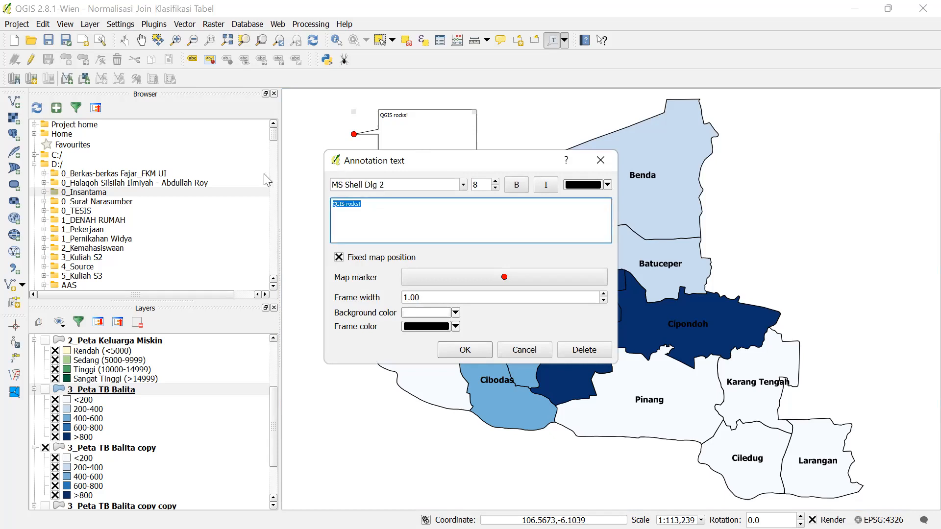
type("Nama")
type("NIM")
type(": 123456")
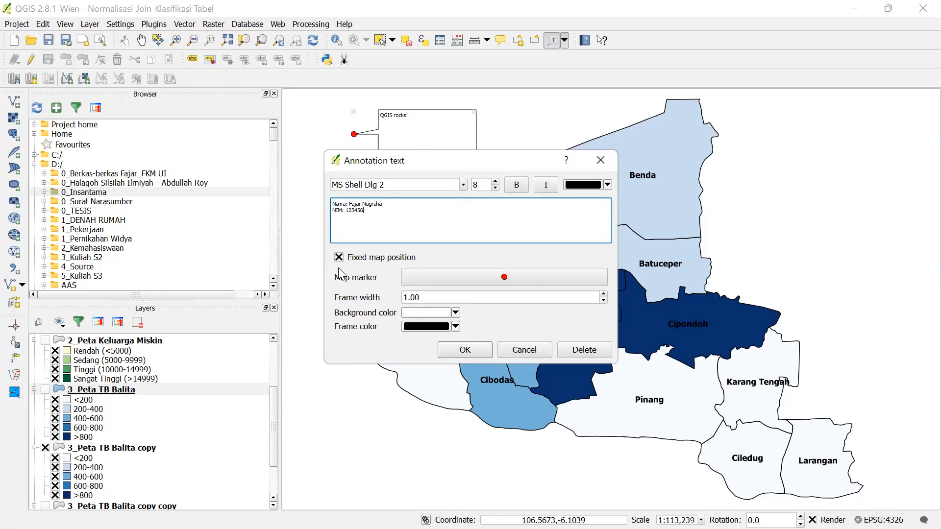
left_click(463, 351)
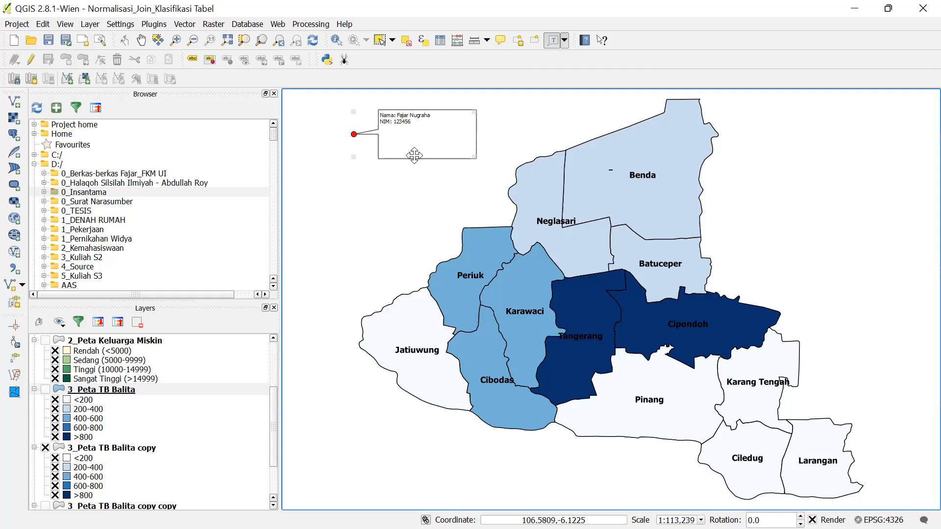
left_click_drag(423, 130, 425, 141)
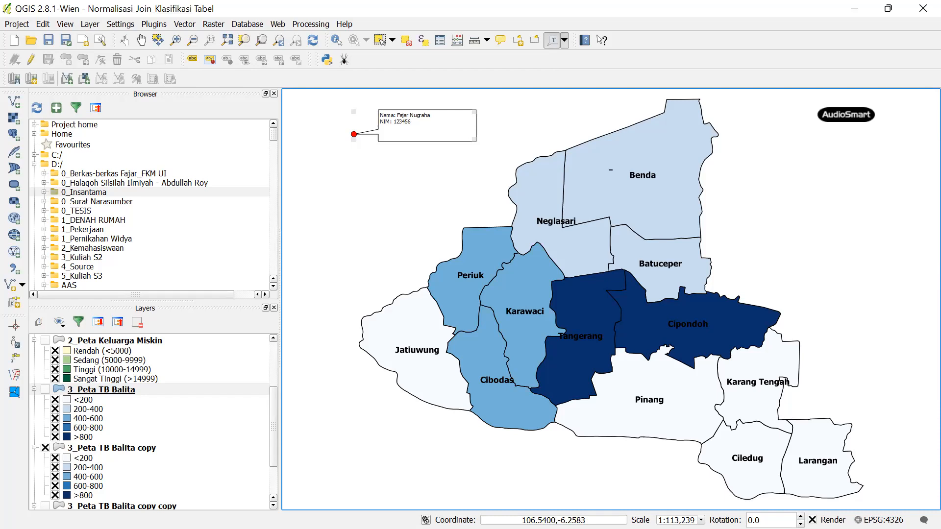
- Bring up the PowerPoint lesson slides from the taskbar
left_click(536, 513)
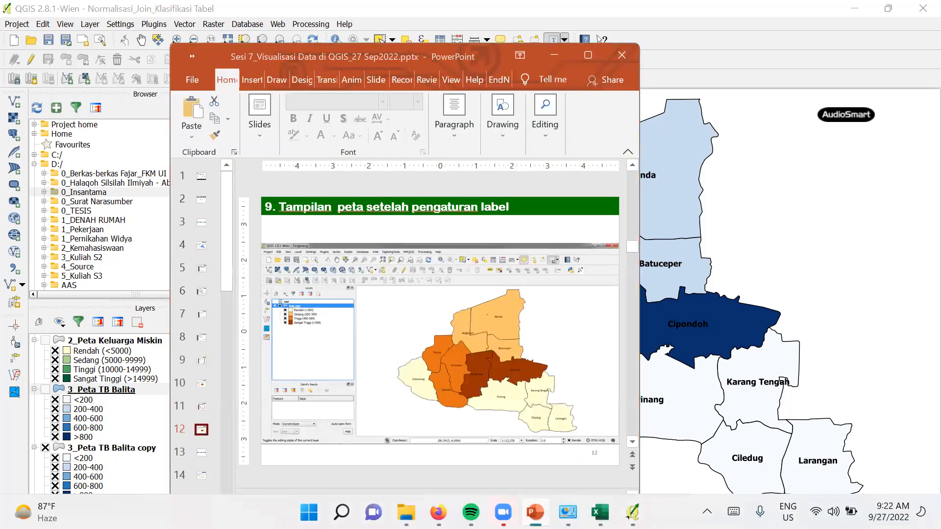
right_click(536, 512)
left_click(503, 430)
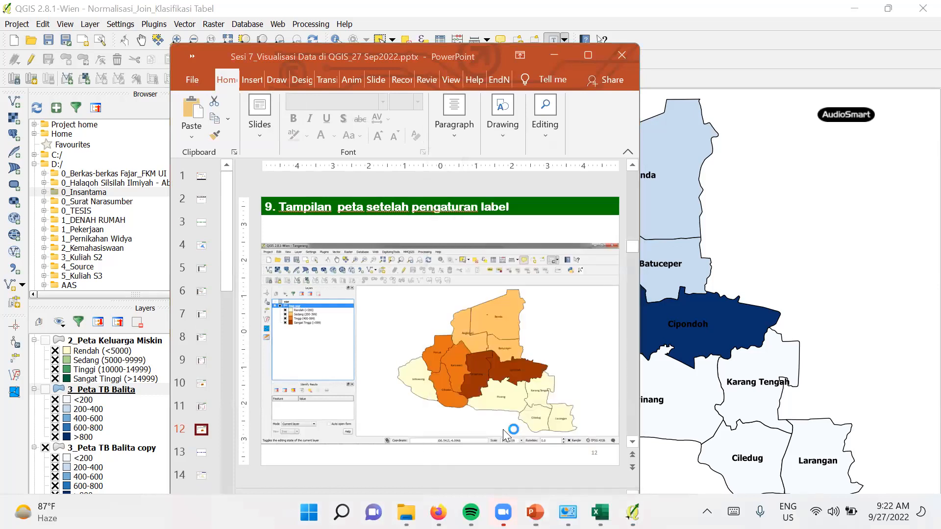
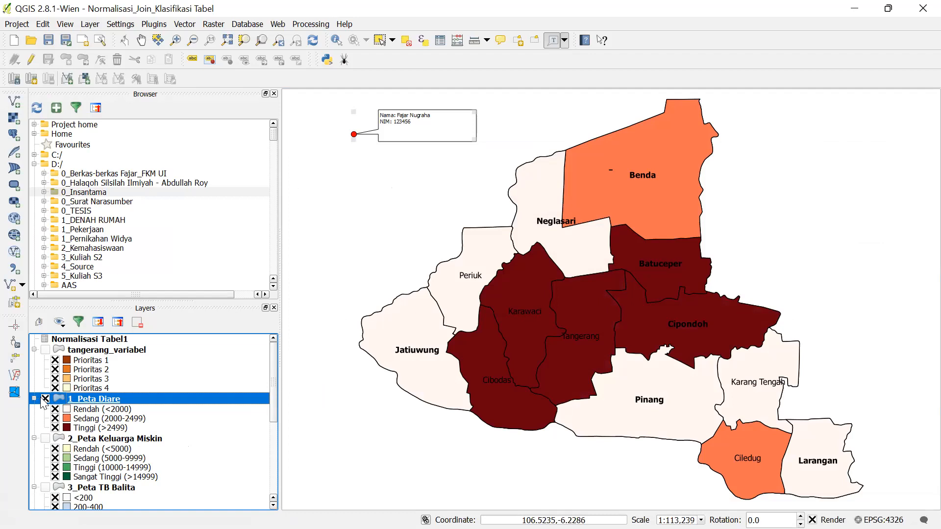
- Swap the 1_Peta Diare layer for the green 2_Peta Keluarga Miskin map, then return to Presentation1
left_click(44, 441)
left_click(44, 438)
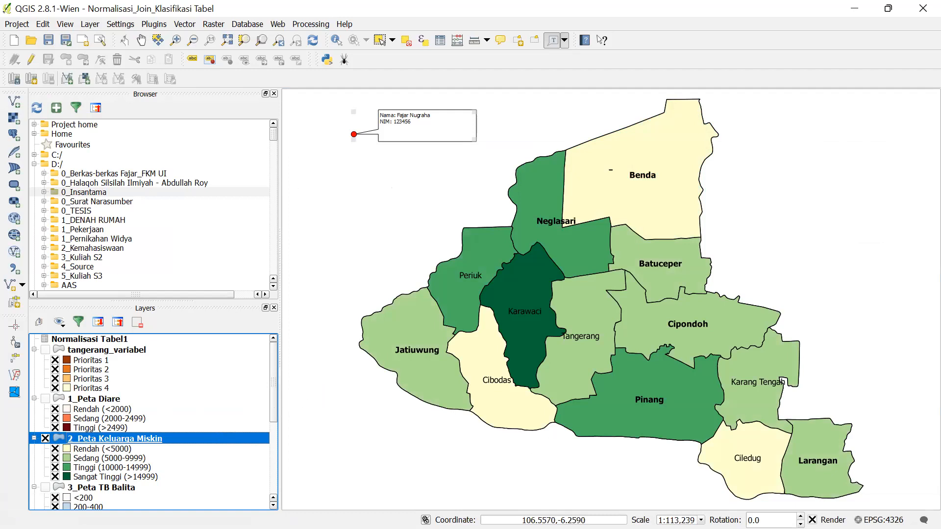
mouse_move(406, 512)
mouse_move(535, 513)
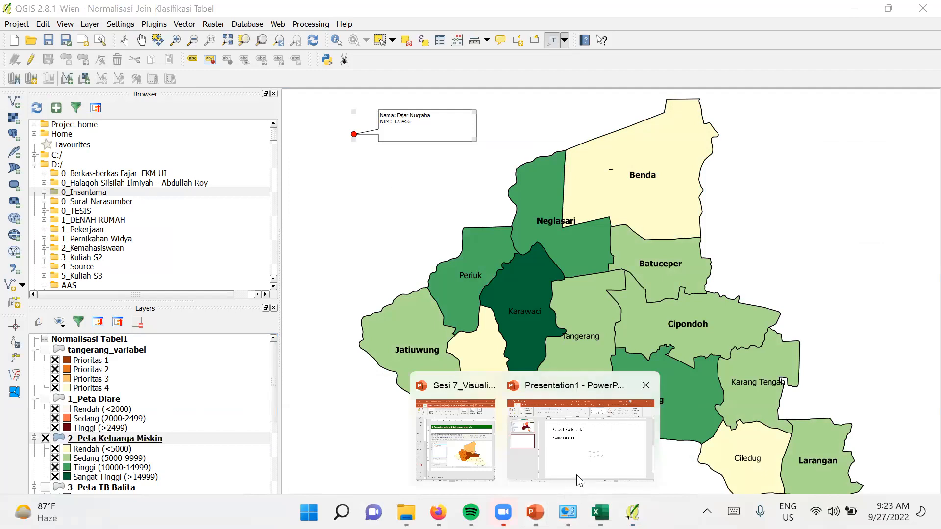
left_click(574, 455)
- Paste the captured Keluarga Miskin map screenshot onto slide 2
key("ctrl+v")
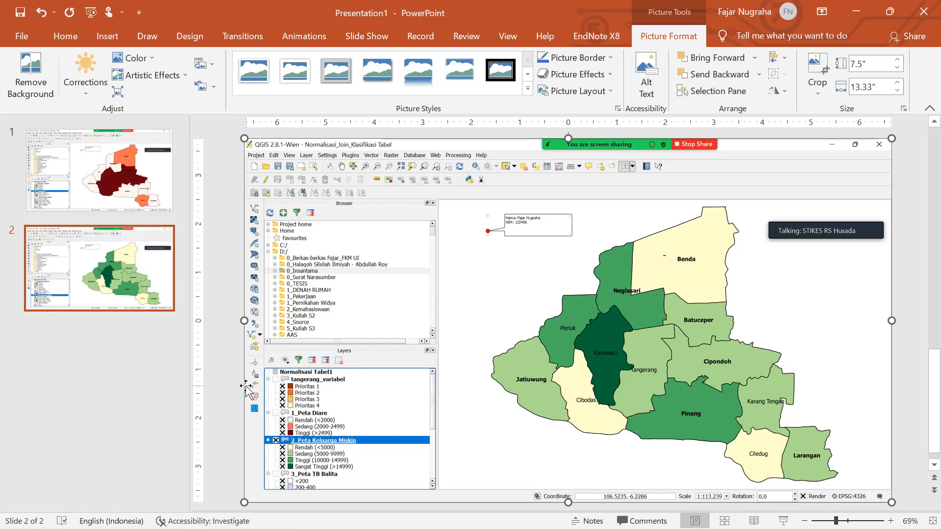
left_click(27, 33)
- Start saving the presentation as 'UTS_NAMA_NIM_KODE SOAL' in 7_27 Sep 2022_Visualisasi Data
left_click(39, 236)
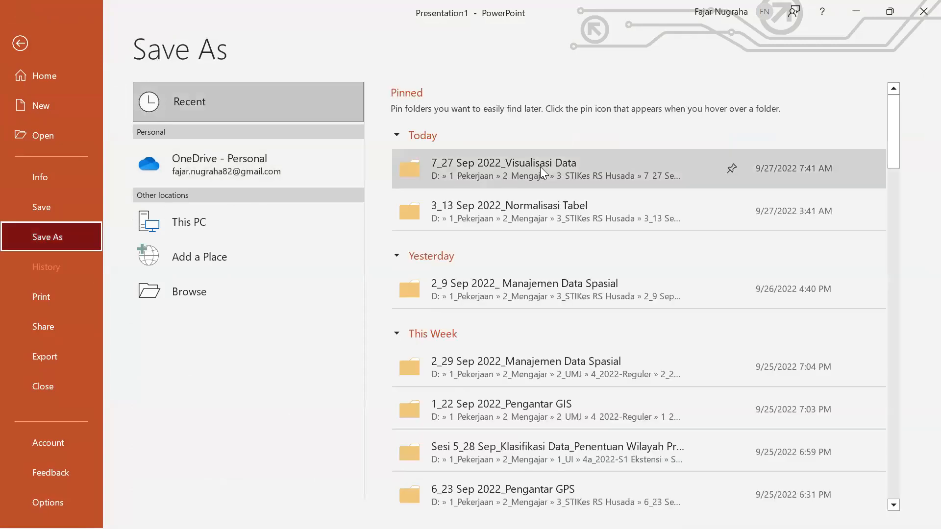
left_click(540, 167)
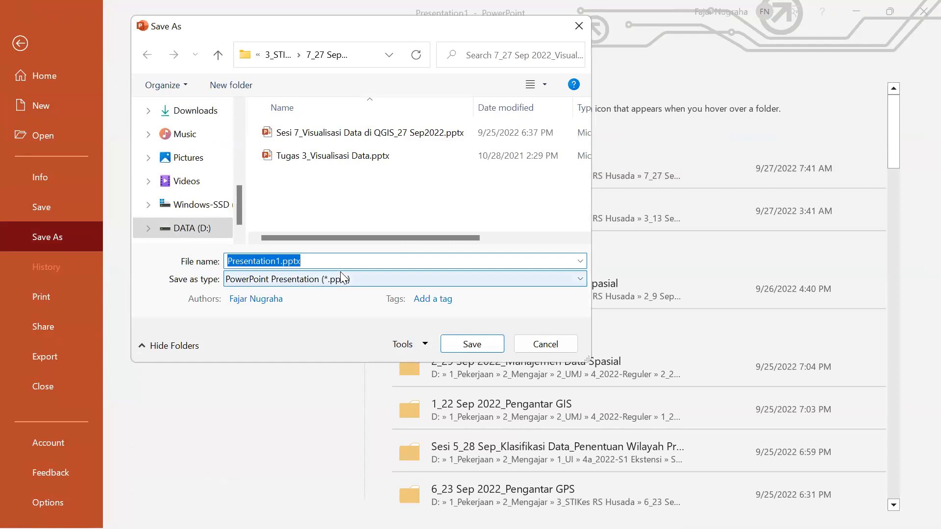
type("UTS_")
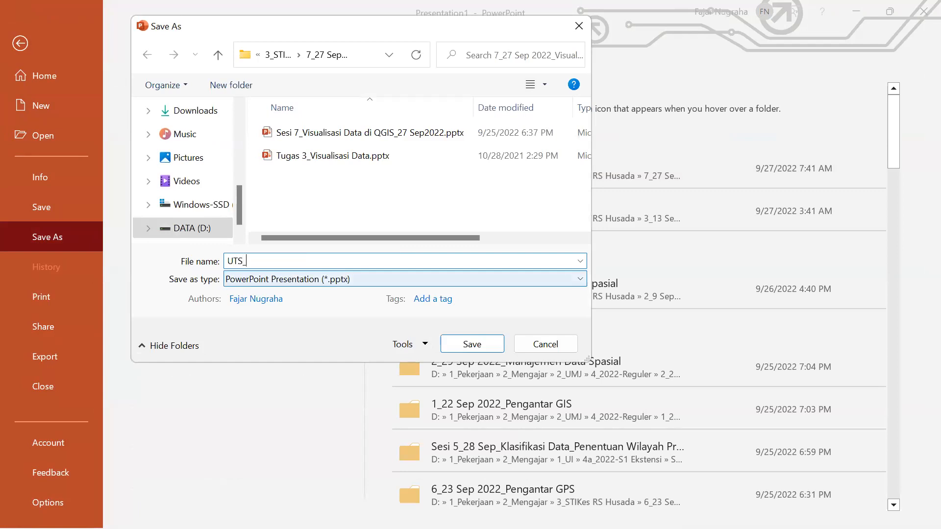
type("NAMA_NIM_KODE SOAL")
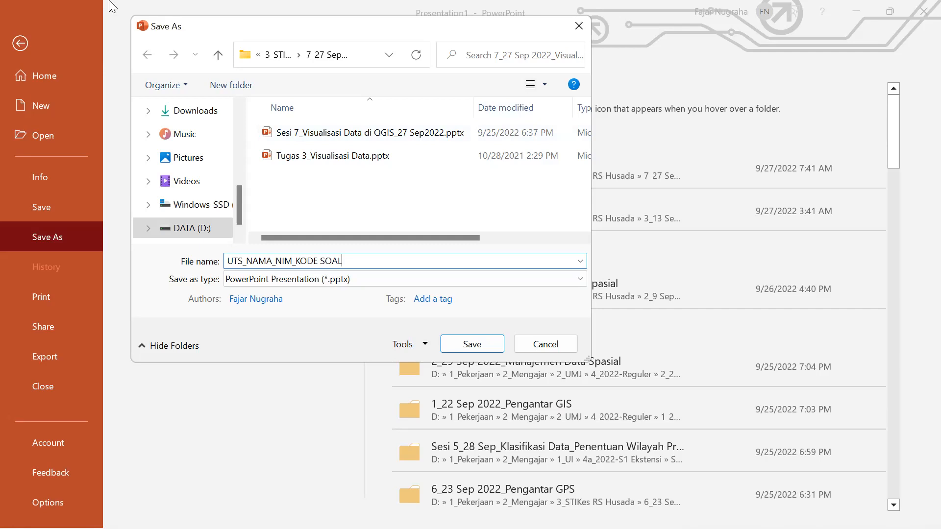
- Cancel the save, leaving the presentation unsaved, and switch to File Explorer
left_click(579, 26)
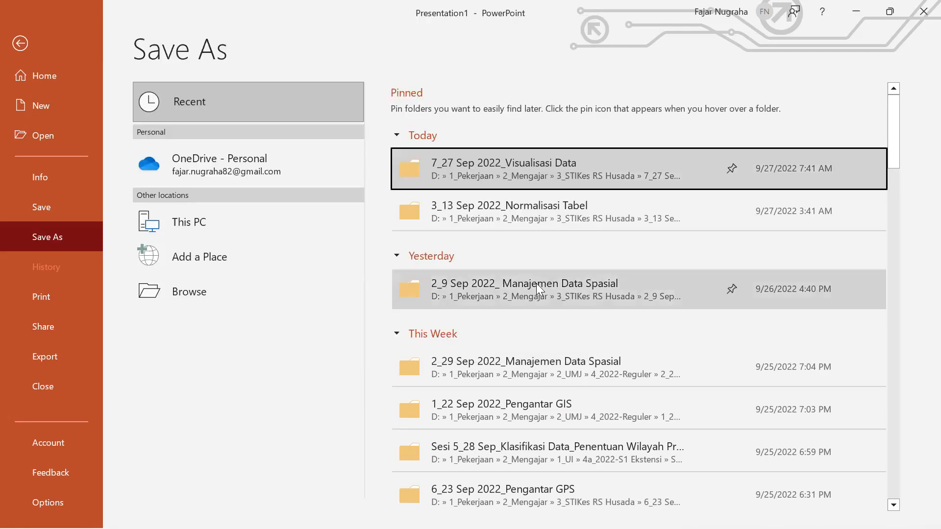
left_click(565, 172)
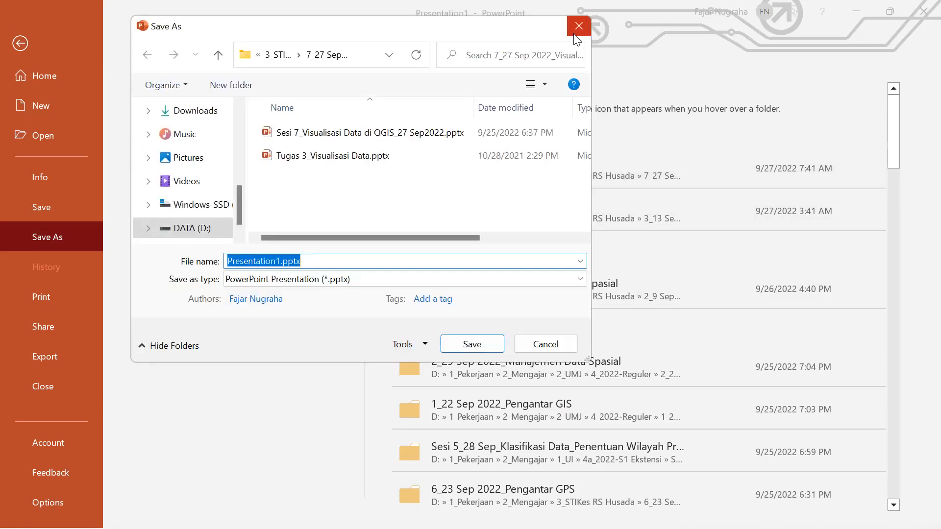
left_click(579, 26)
mouse_move(439, 512)
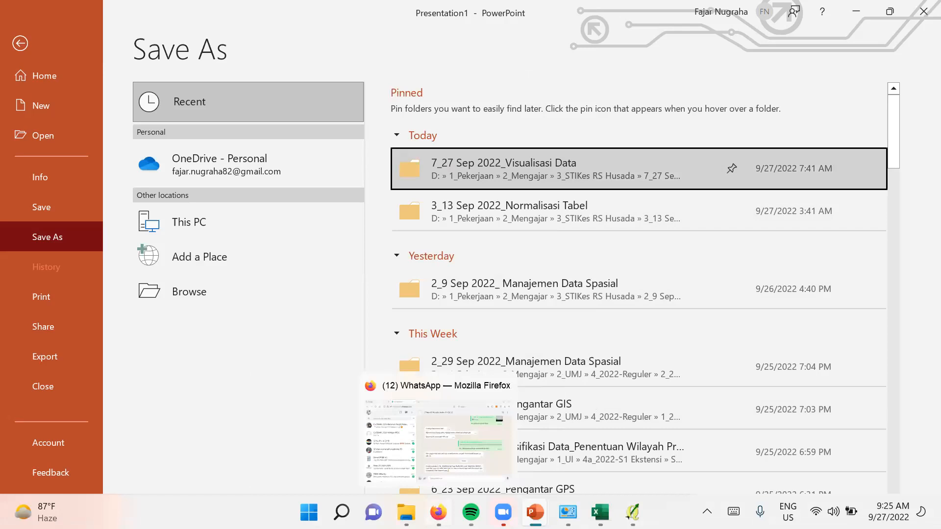
left_click(406, 512)
- Open the D:\GIS_STIKes RS Husada_2022\Shapefile folder
left_click(381, 482)
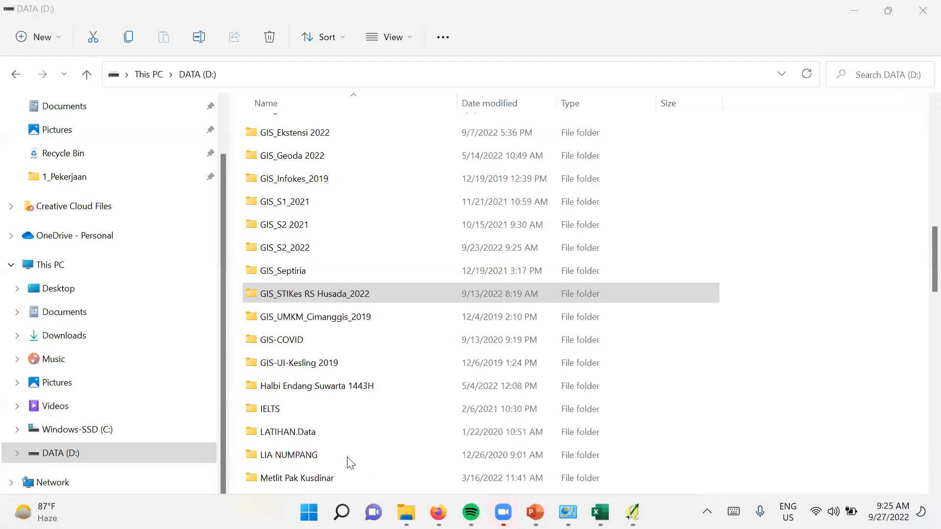
left_click(347, 459)
scroll(337, 290, "down", 1)
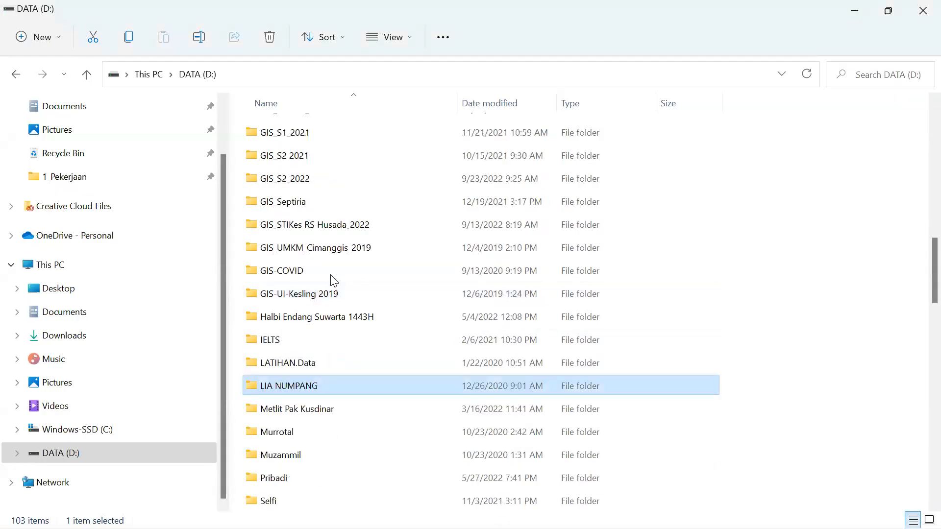
double_click(350, 230)
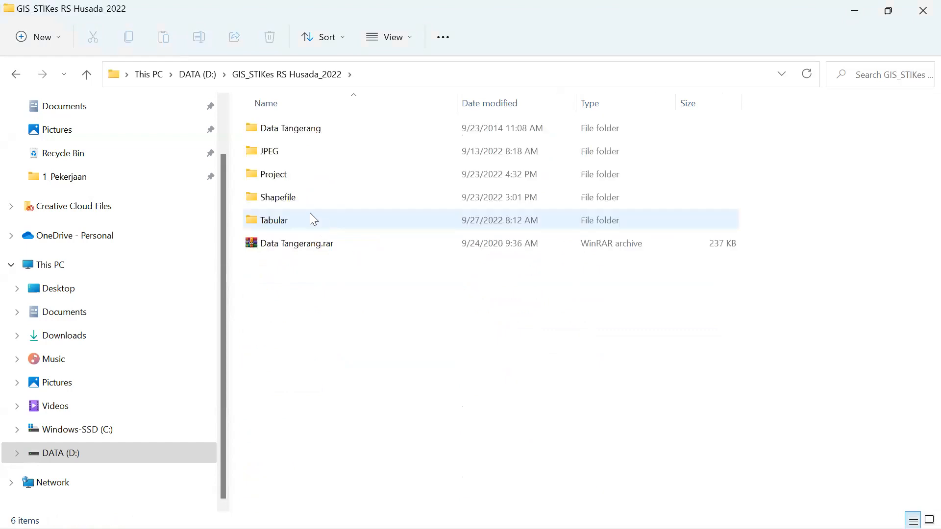
double_click(301, 198)
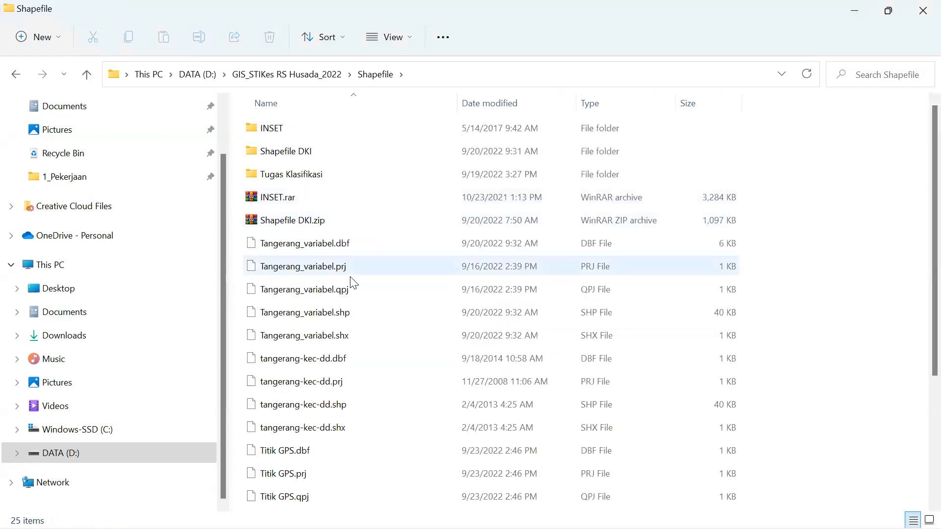
- Select and copy the five Tangerang_variabel files, from .dbf through .shx
scroll(351, 279, "down", 2)
scroll(304, 177, "up", 1)
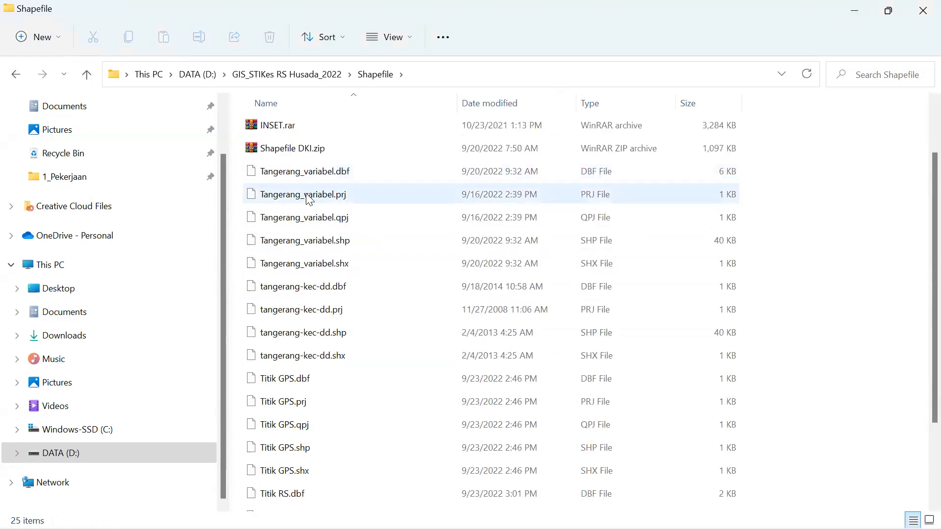
left_click(310, 173)
left_click(319, 263, "shift")
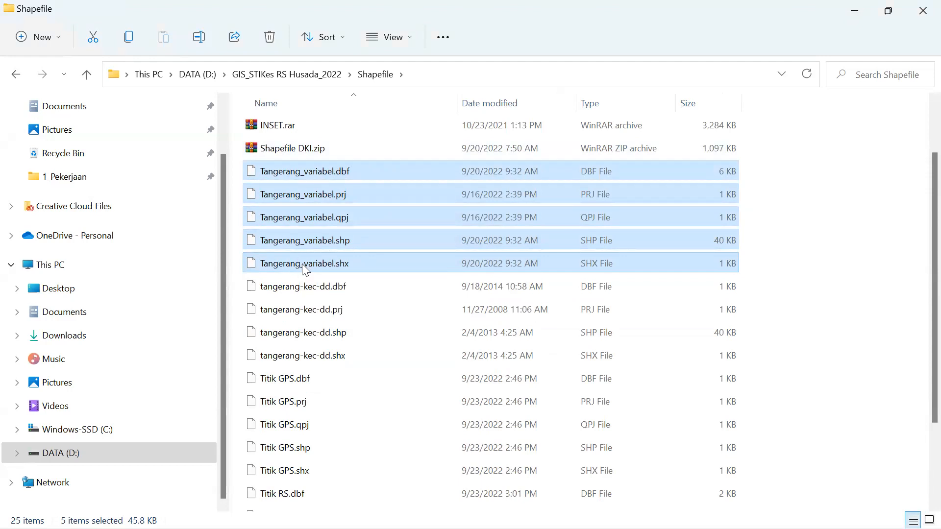
key("ctrl+c")
- Create a new folder in Shapefile named UTS_ plus the student's name and NIM
left_click(51, 44)
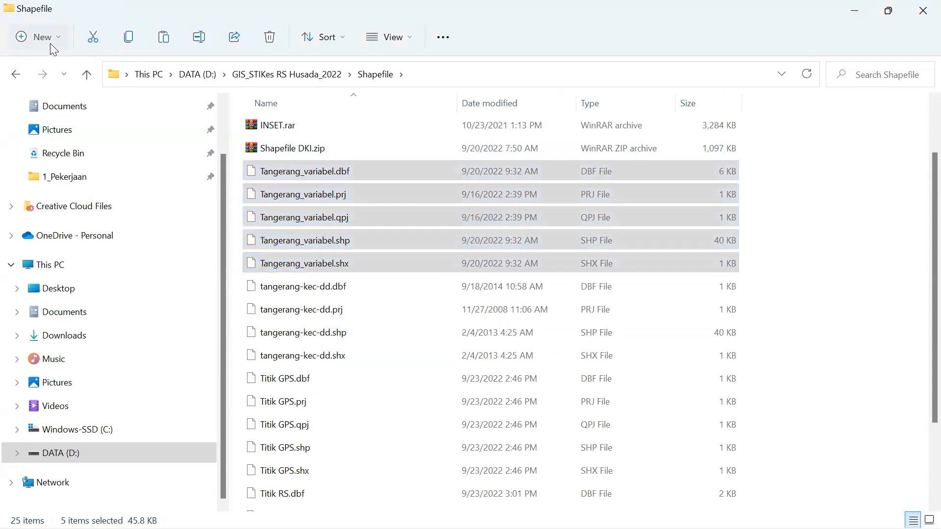
left_click(46, 74)
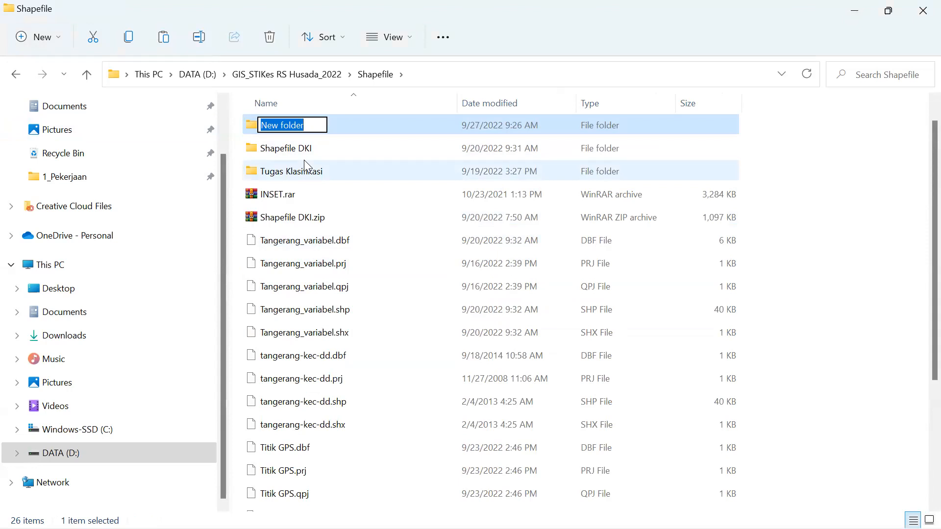
type("UTS_")
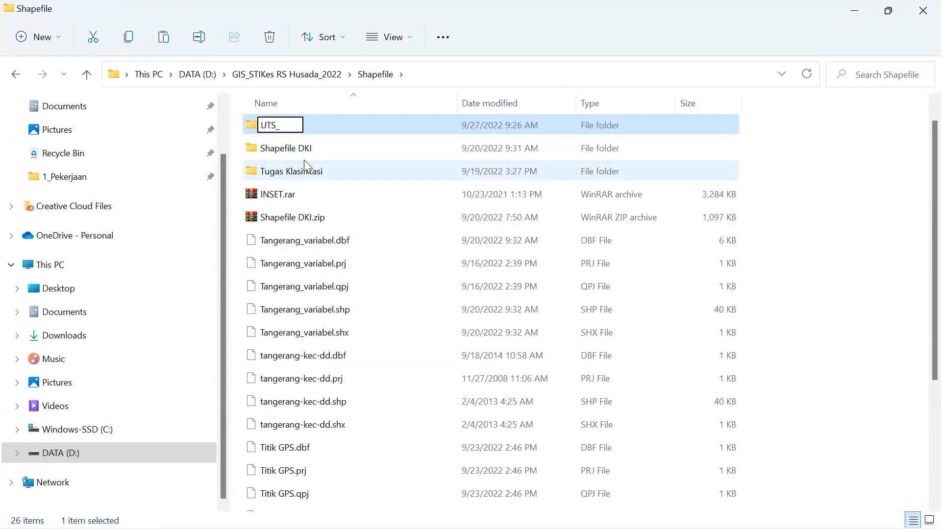
type("NAMA")
key("BackSpace")
key("BackSpace")
key("BackSpace")
key("BackSpace")
type("Fjar")
key("BackSpace")
key("BackSpace")
key("BackSpace")
type("ajar_NIM")
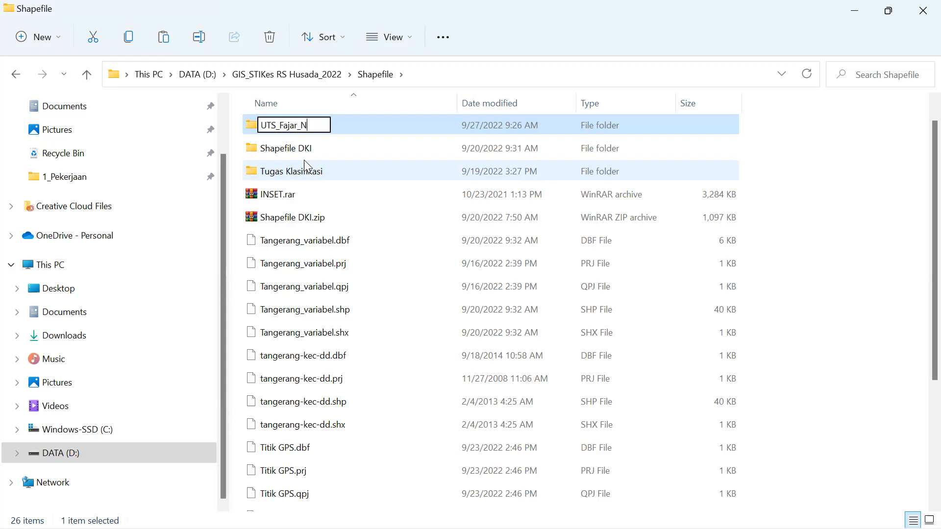
key("BackSpace")
type("M")
- Confirm the folder name, then paste the five Tangerang_variabel files inside it
key("Return")
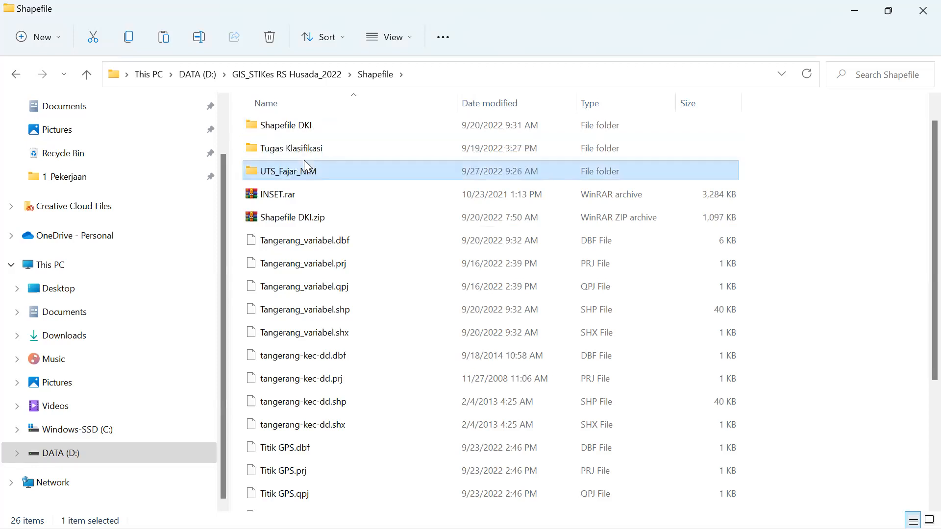
double_click(304, 162)
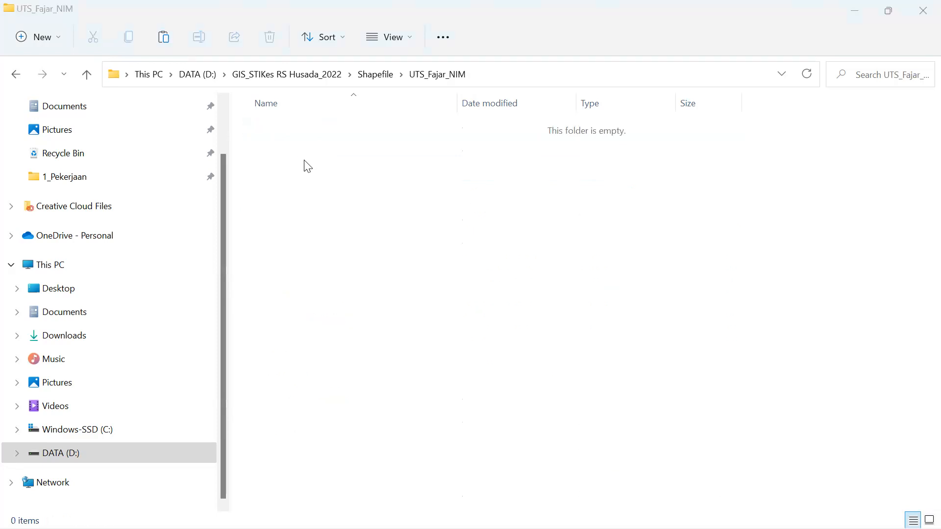
key("ctrl+v")
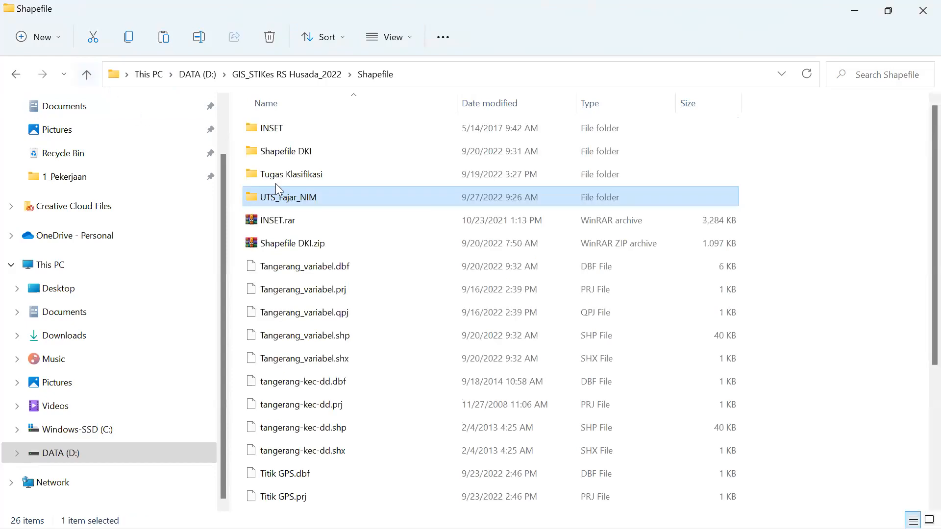
- Compress the UTS folder into a ZIP archive, keeping its default name
right_click(281, 197)
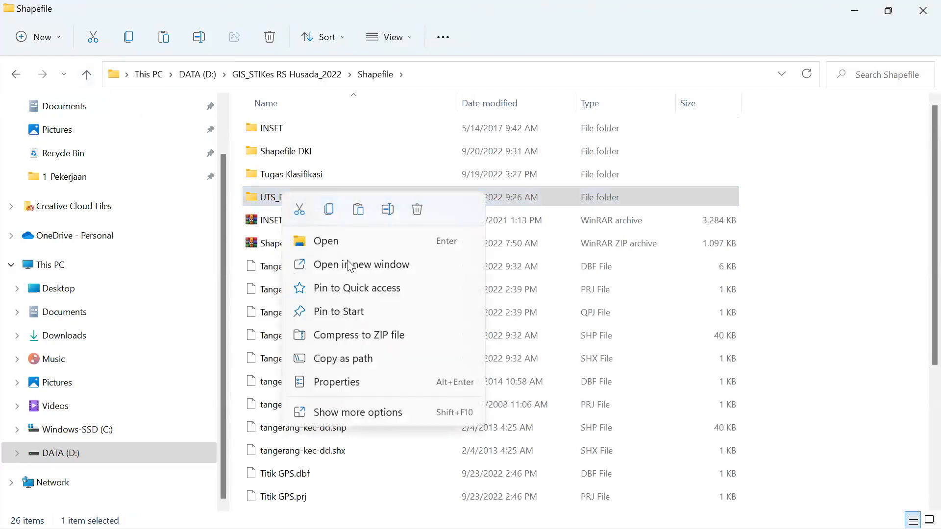
left_click(359, 335)
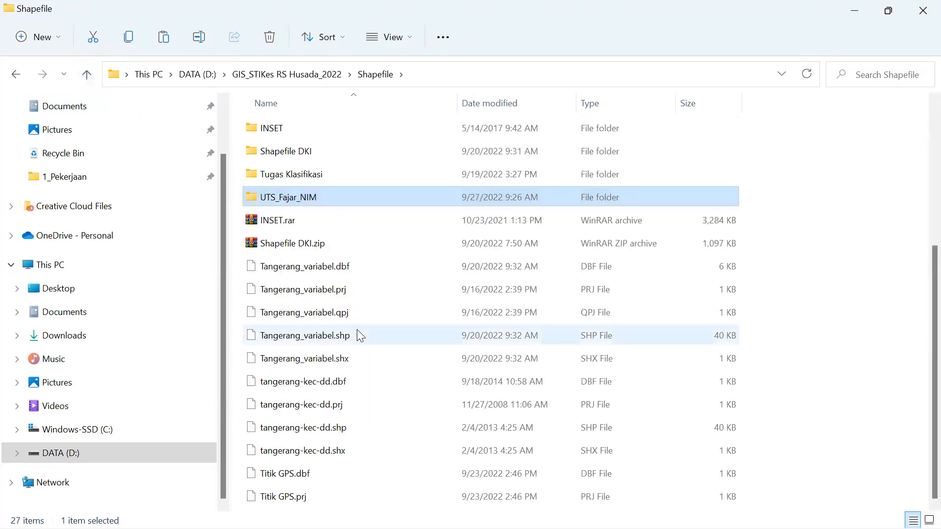
key("Return")
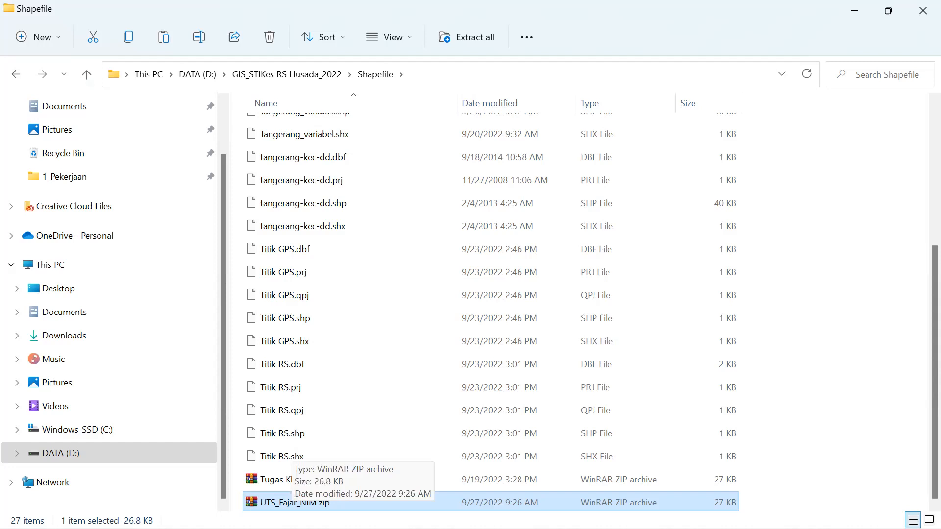
right_click(290, 508)
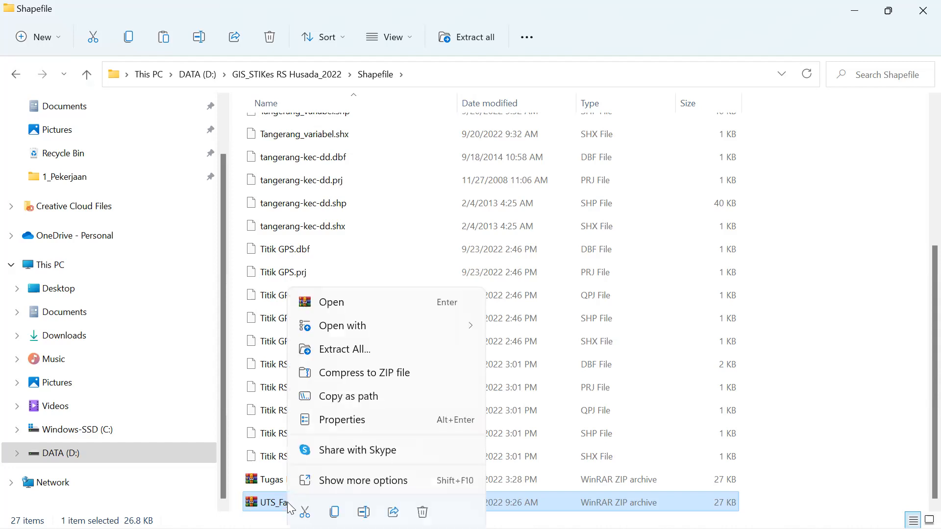
left_click(363, 350)
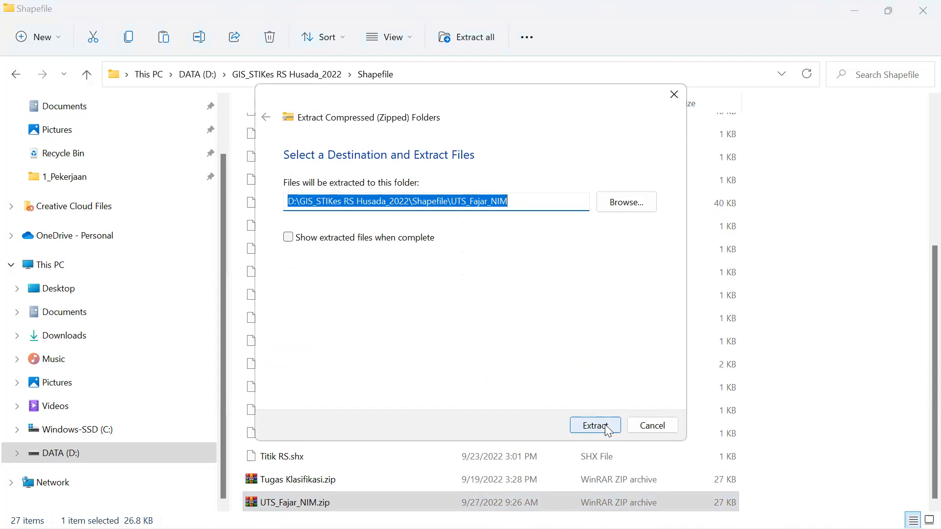
left_click(674, 95)
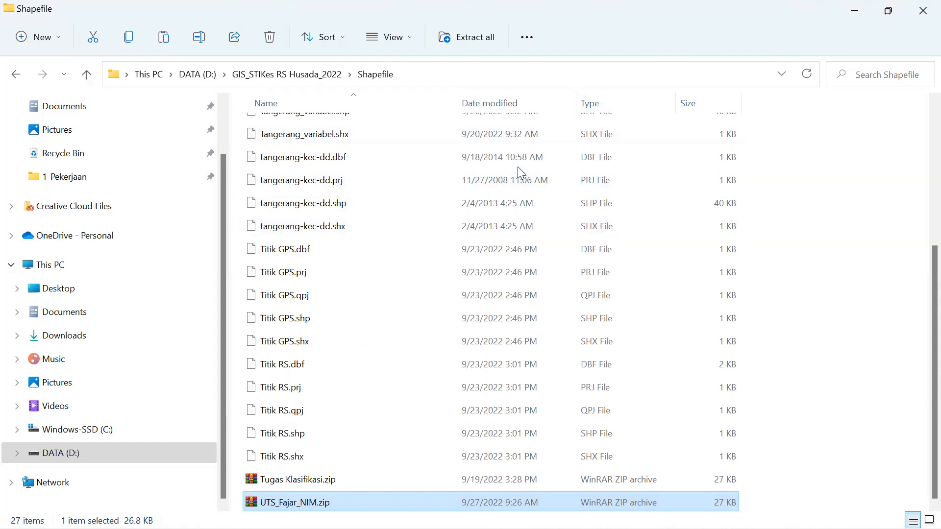
mouse_move(557, 528)
mouse_move(535, 513)
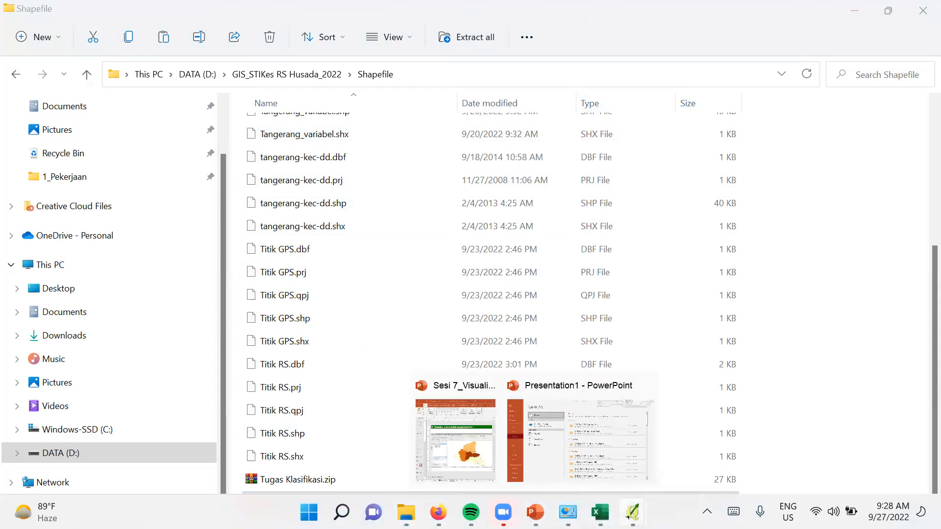
- Open the Style tab of the 2_Peta Keluarga Miskin layer's Properties in QGIS
mouse_move(619, 503)
left_click(590, 424)
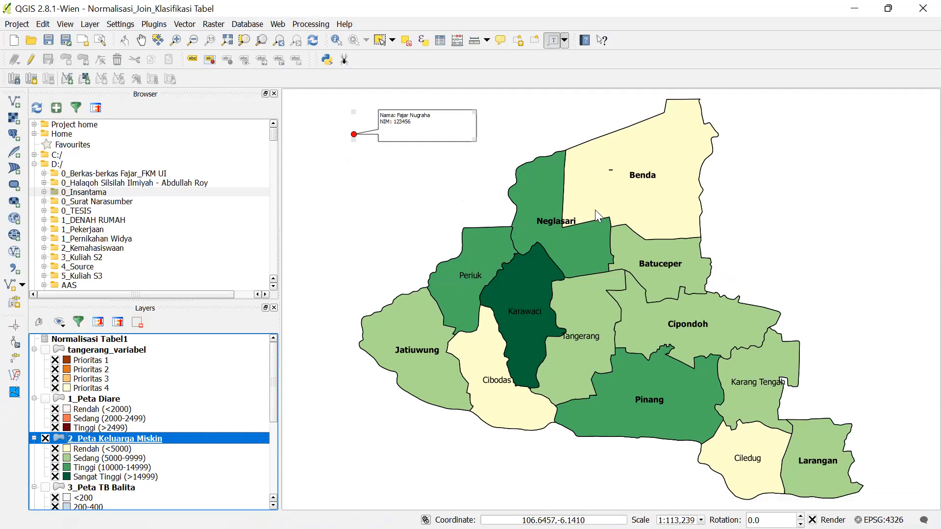
right_click(225, 435)
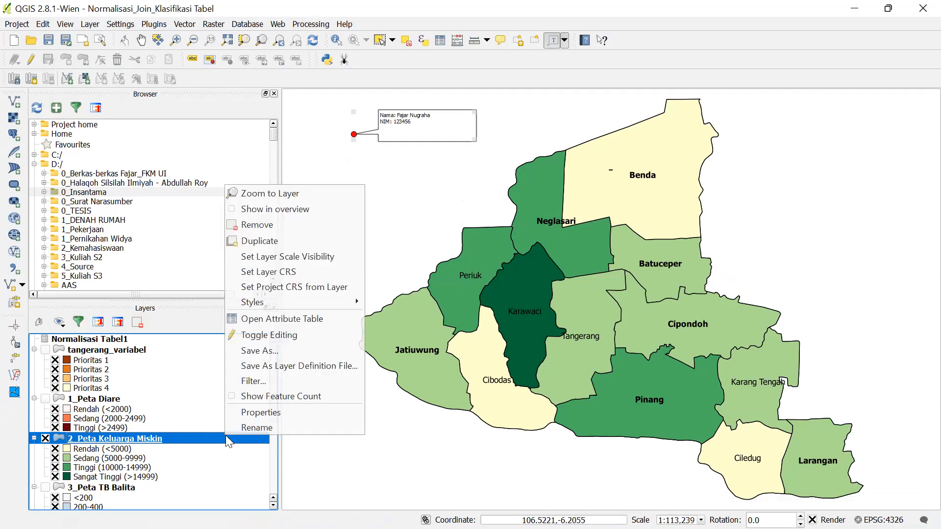
left_click(246, 412)
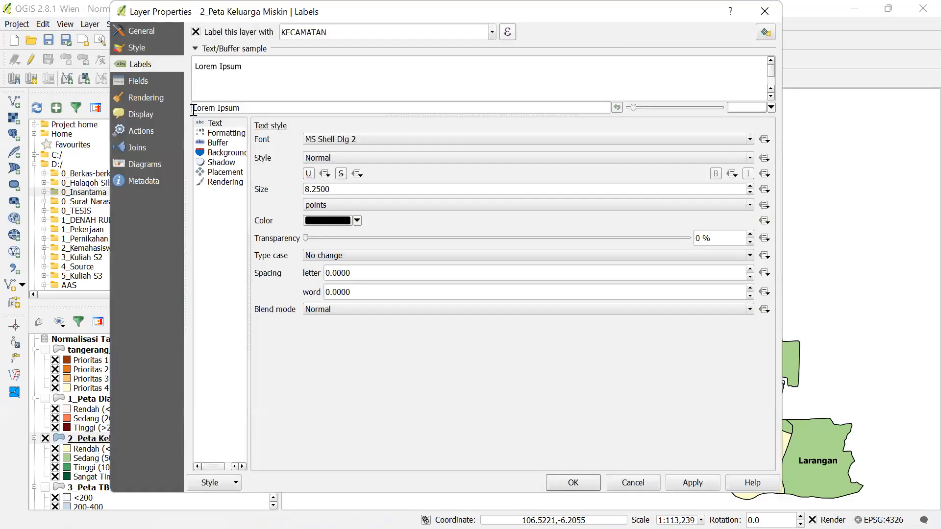
left_click(133, 48)
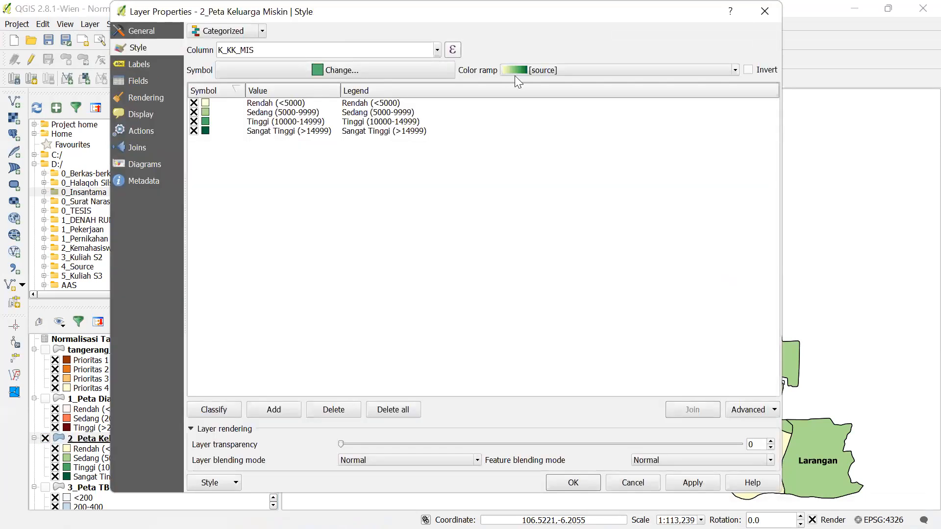
- Expand the Color ramp dropdown on the layer's Style tab
left_click(601, 72)
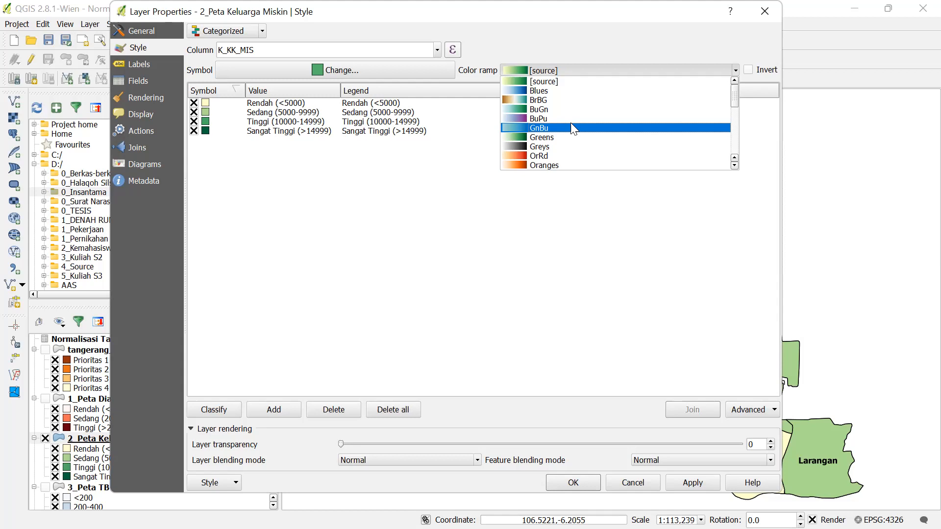
- Scroll through the available colour ramps and dismiss the list, keeping [source]
scroll(566, 156, "down", 1)
scroll(566, 154, "down", 2)
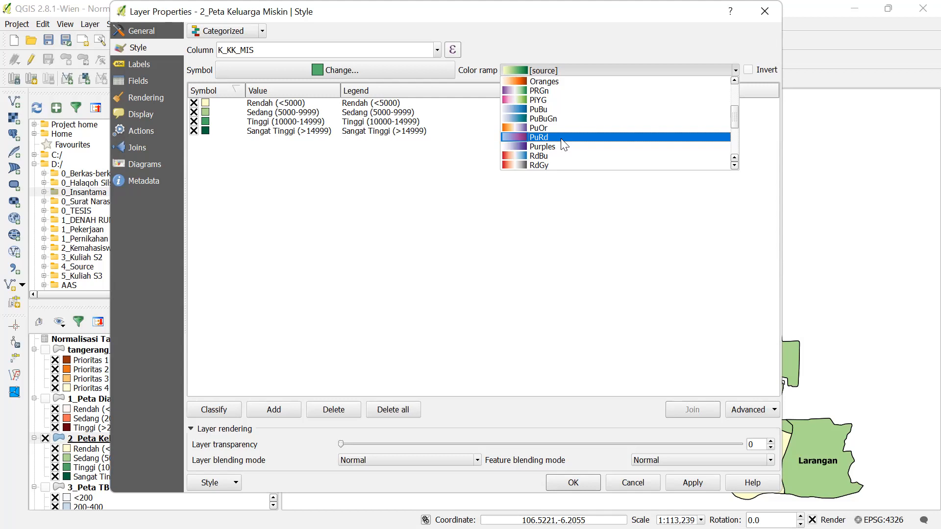
left_click(835, 57)
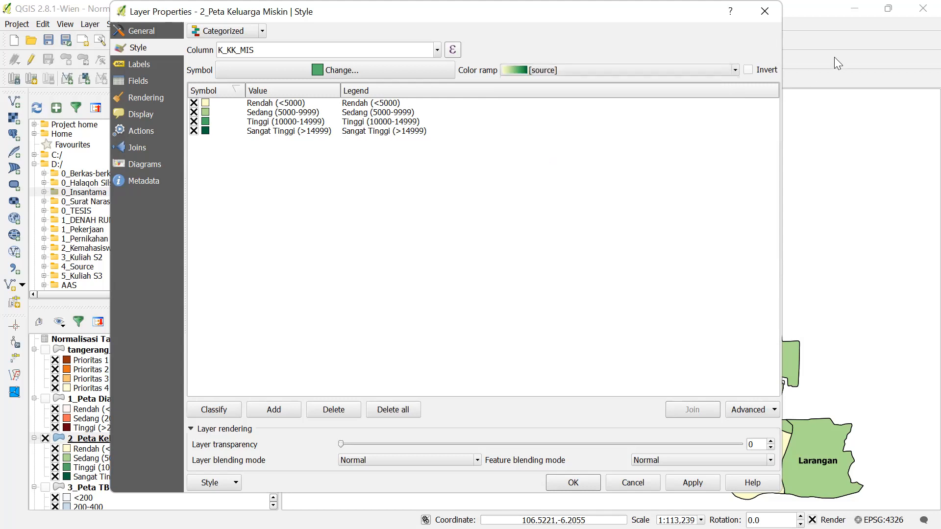
- Return to Presentation1's slides and display slide 1 with the red diarrhoea map
left_click(536, 513)
left_click(455, 441)
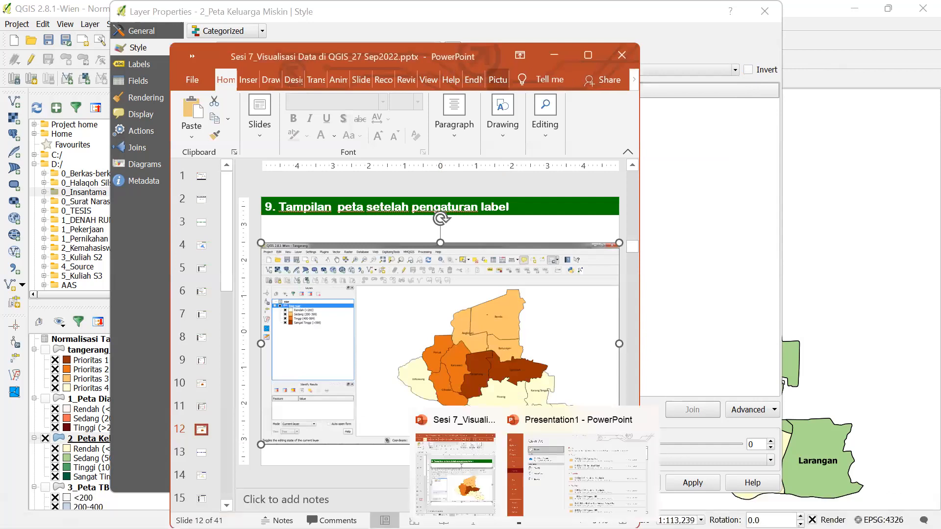
mouse_move(568, 513)
mouse_move(535, 513)
left_click(613, 434)
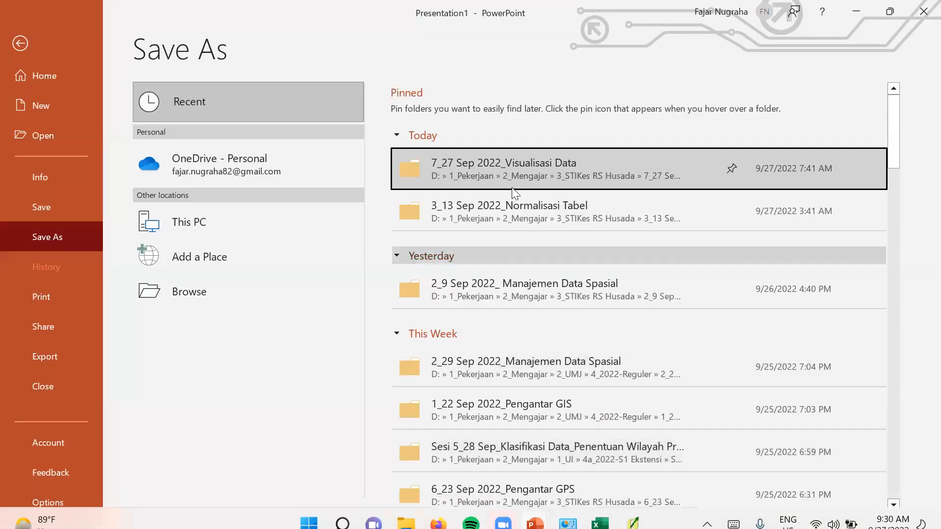
left_click(17, 40)
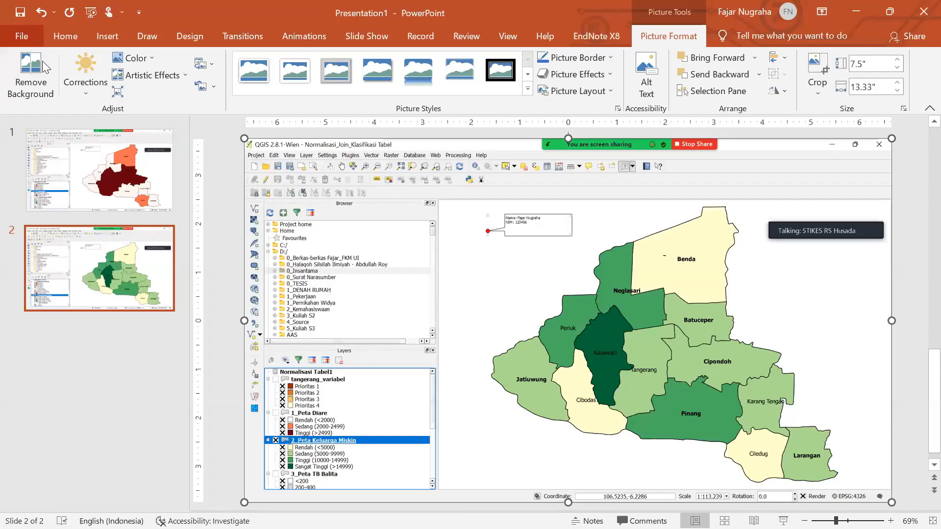
left_click(104, 177)
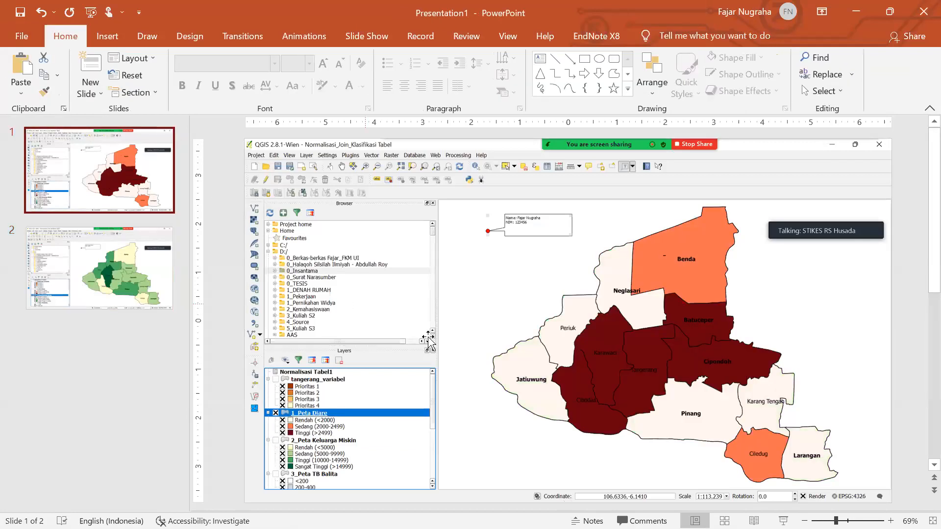